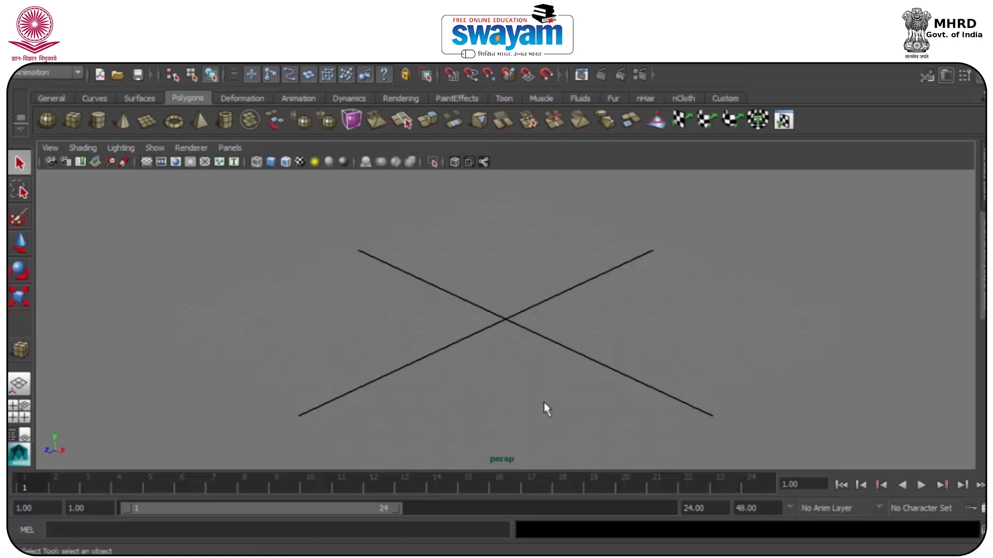
Cycle the active menu set through Polygons, Surfaces and Dynamics, and return it to Animation
left_click(35, 75)
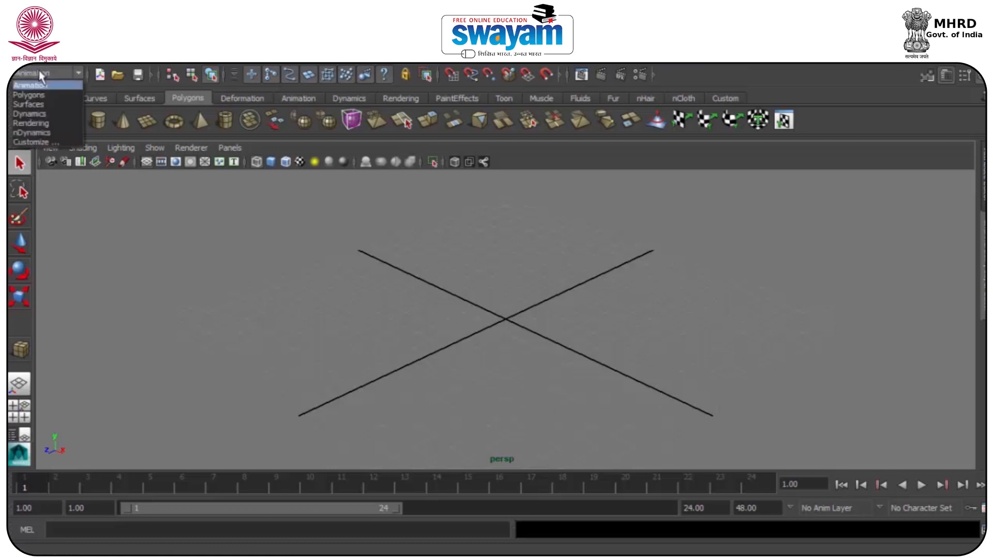
left_click(38, 98)
left_click(37, 73)
left_click(58, 84)
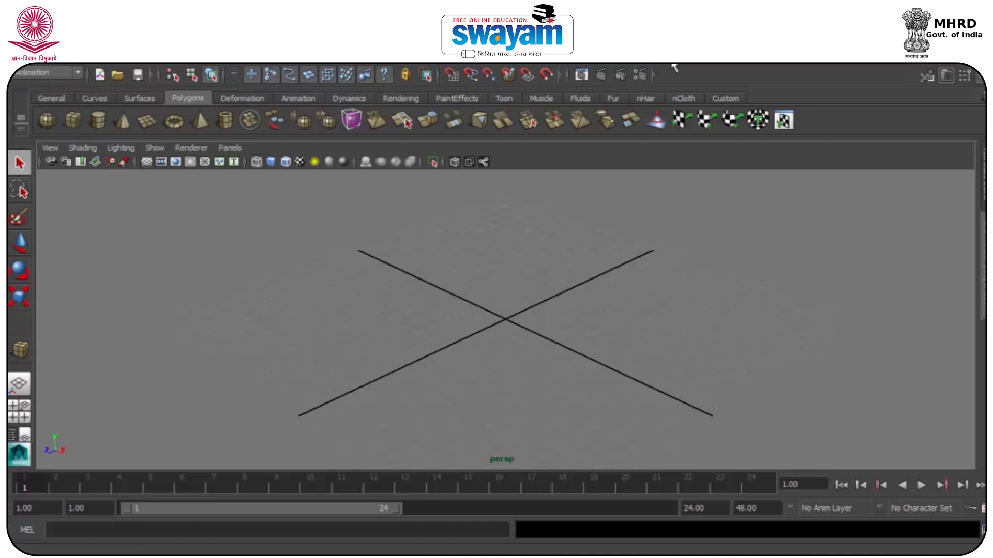
left_click(67, 72)
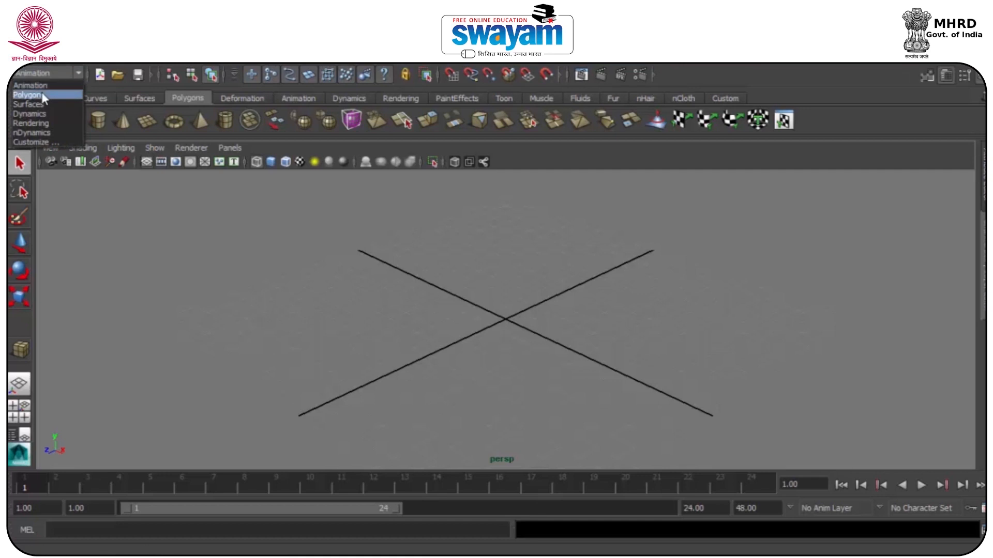
left_click(44, 96)
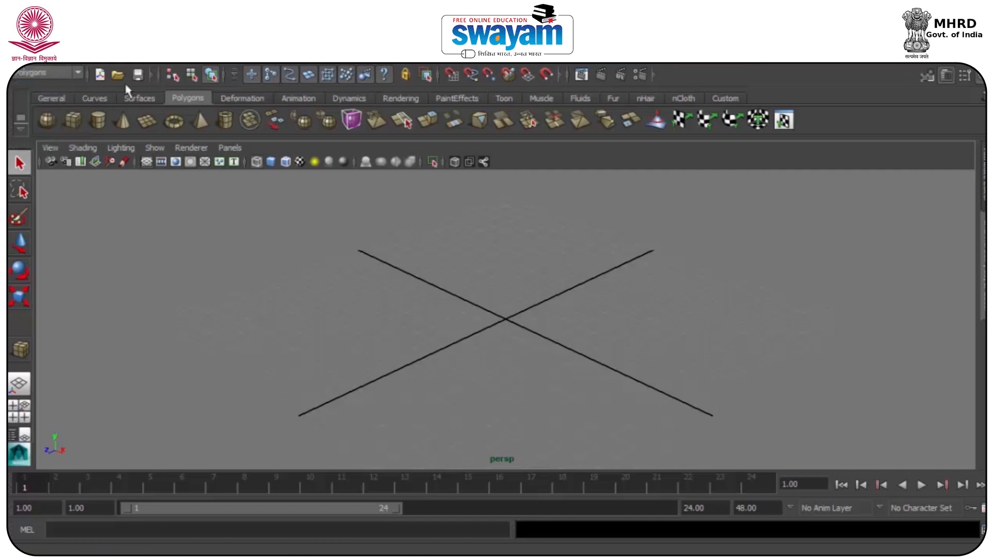
left_click(44, 73)
left_click(31, 104)
left_click(37, 75)
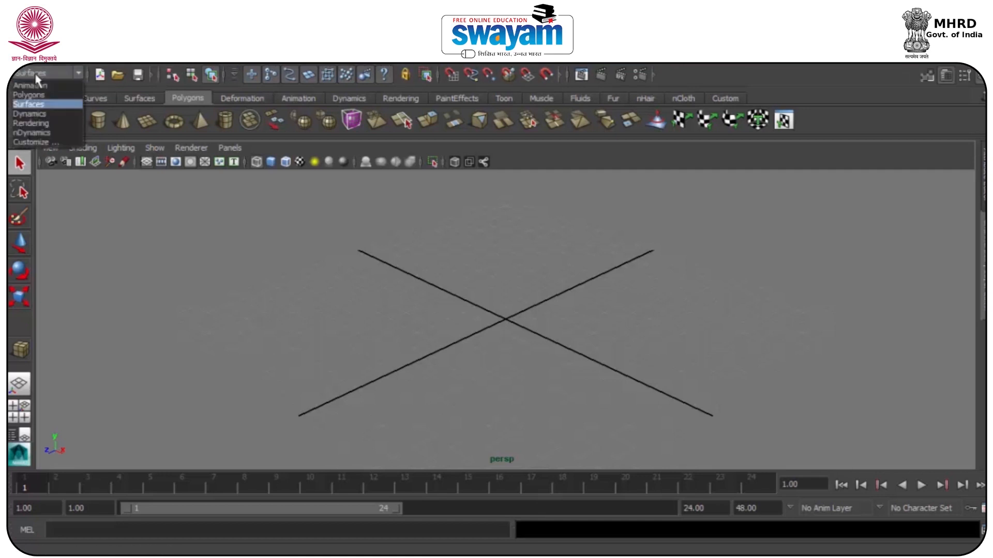
left_click(32, 114)
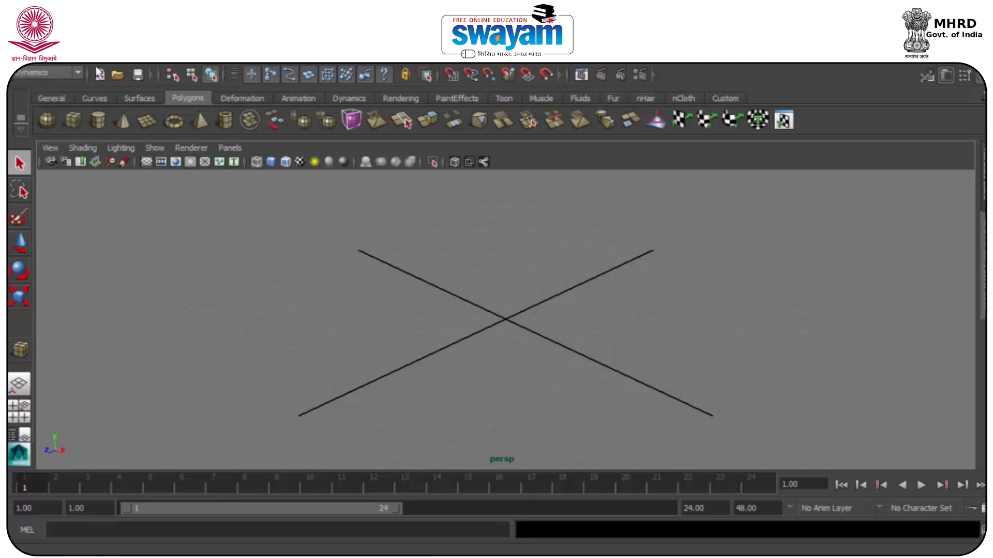
left_click(44, 73)
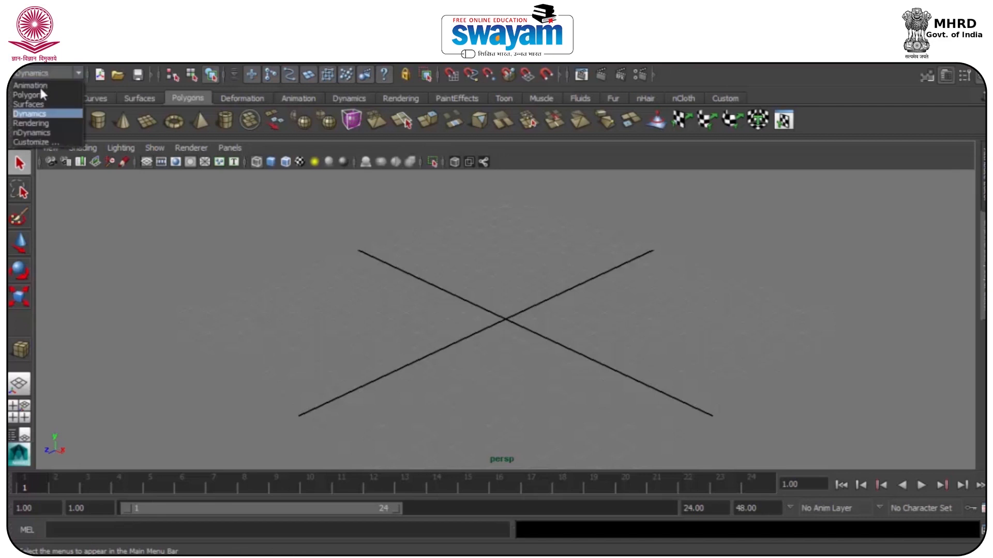
left_click(39, 85)
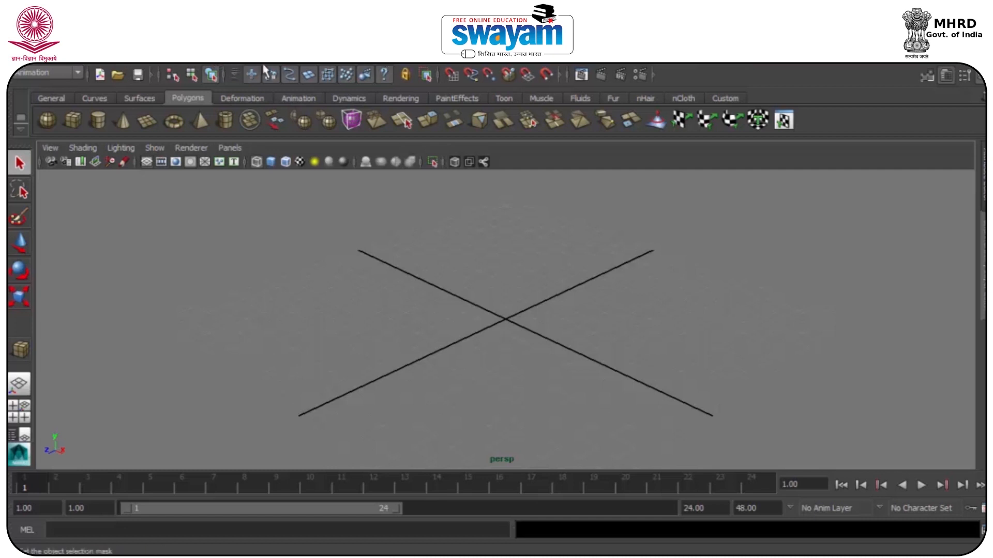
Switch the menu set to Polygons and back to Animation
left_click(39, 78)
left_click(33, 91)
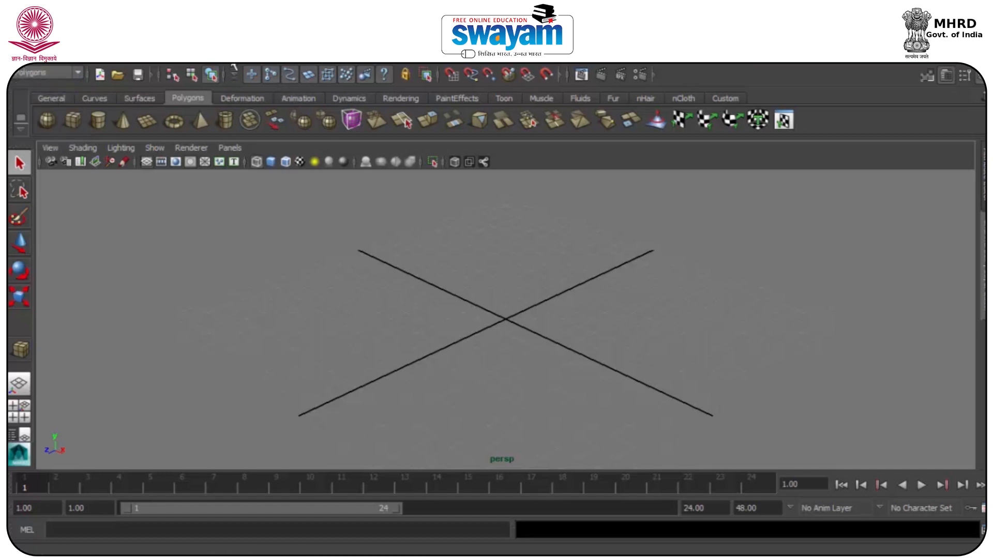
left_click(21, 78)
left_click(37, 92)
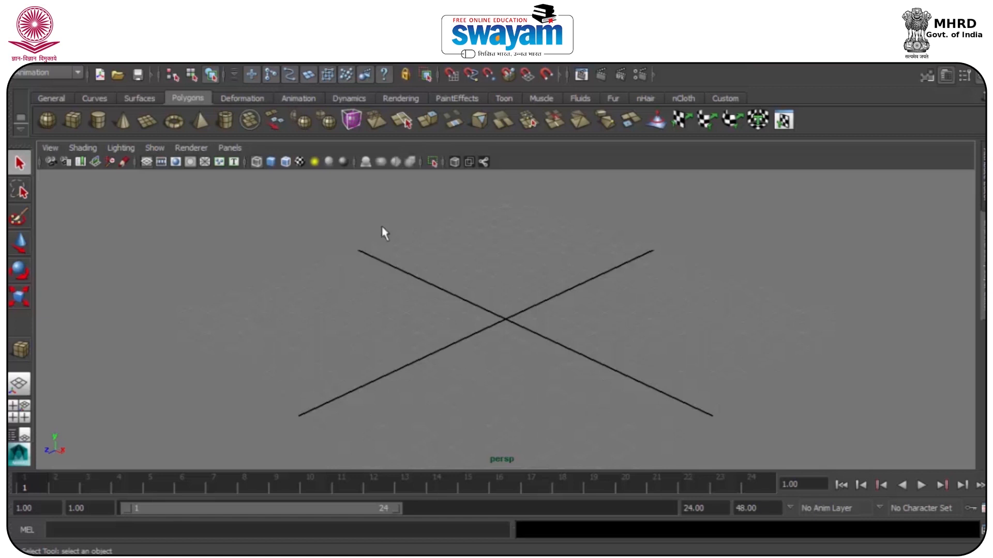
left_click(561, 65)
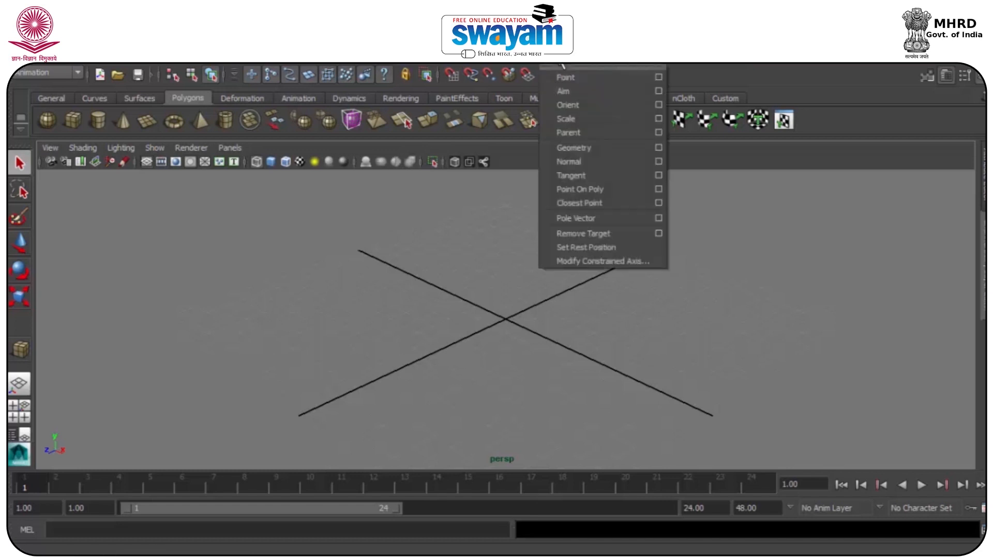
left_click(524, 66)
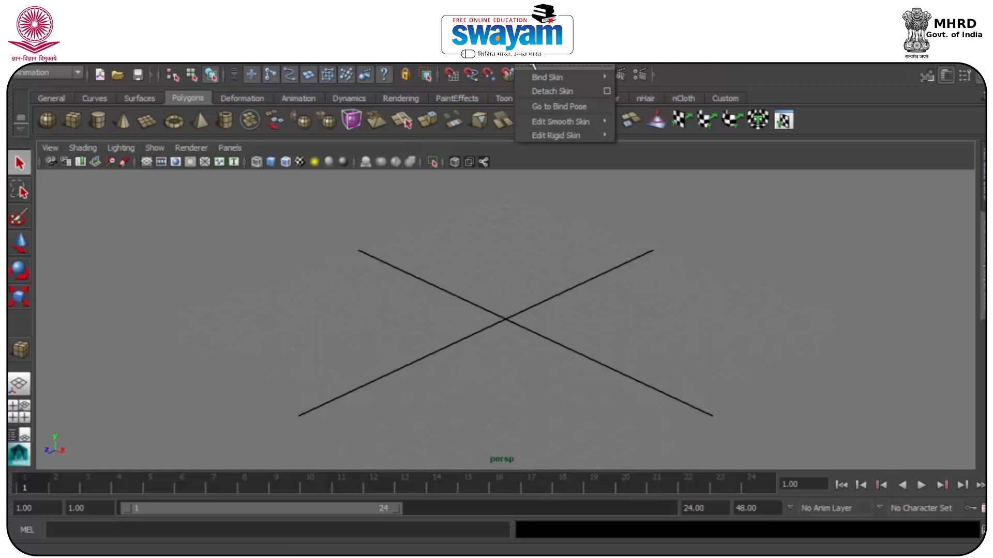
mouse_move(502, 66)
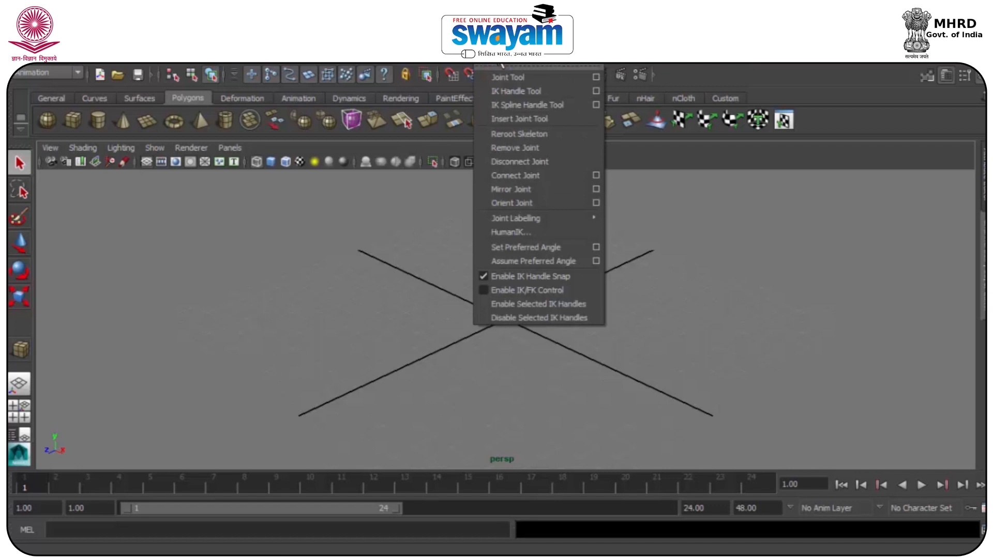
mouse_move(437, 66)
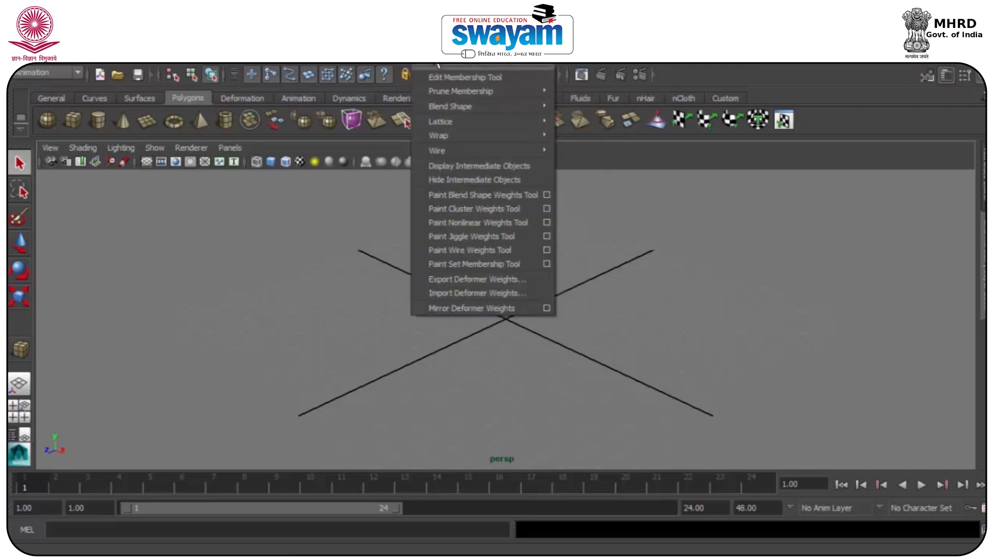
mouse_move(292, 65)
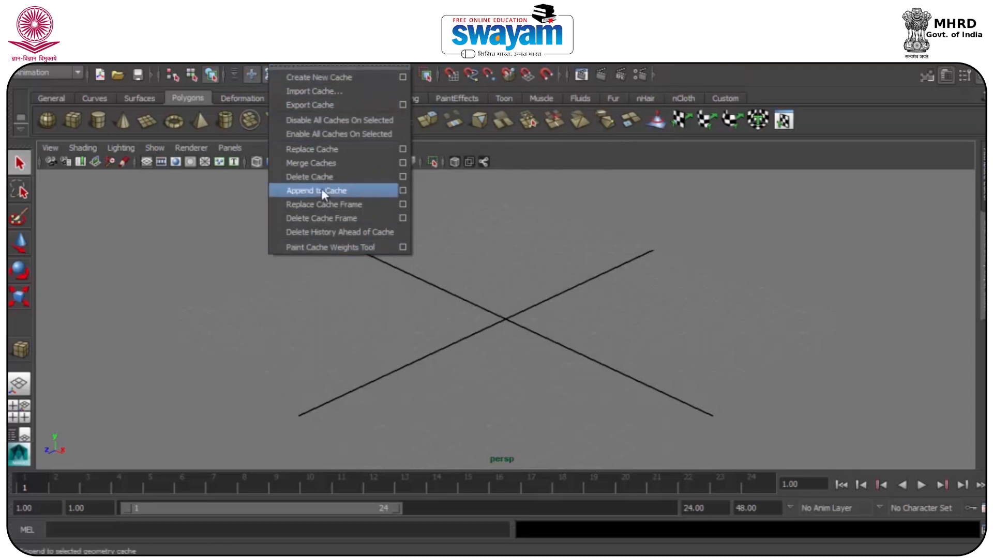
left_click(564, 411)
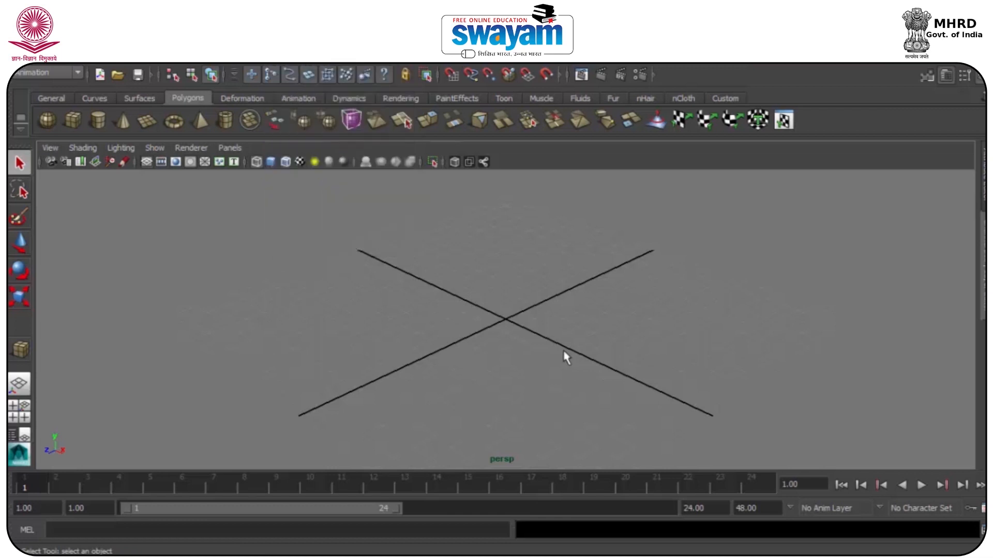
Use the Joint Tool to place the first five joints of a skeleton chain in a diagonal line across the grid
left_click(494, 66)
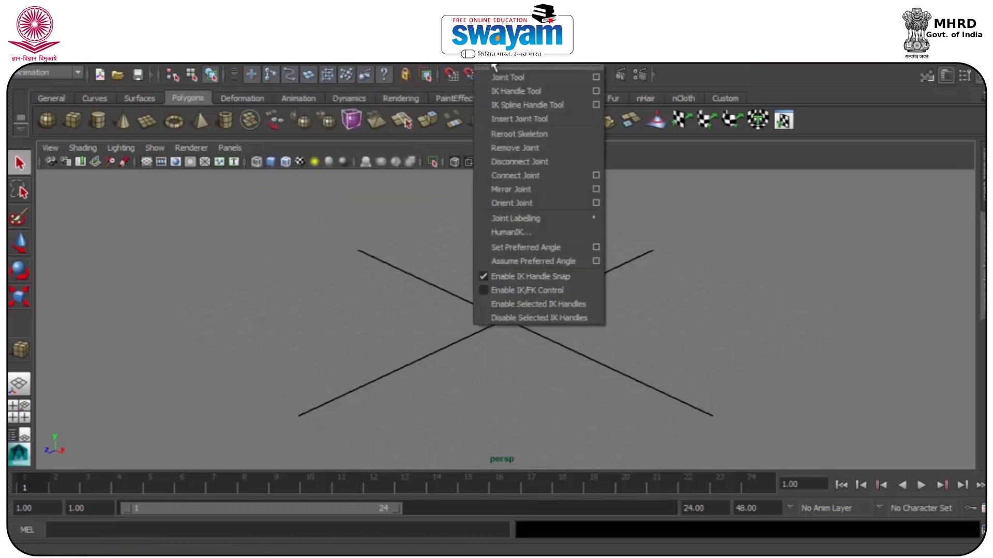
left_click(522, 78)
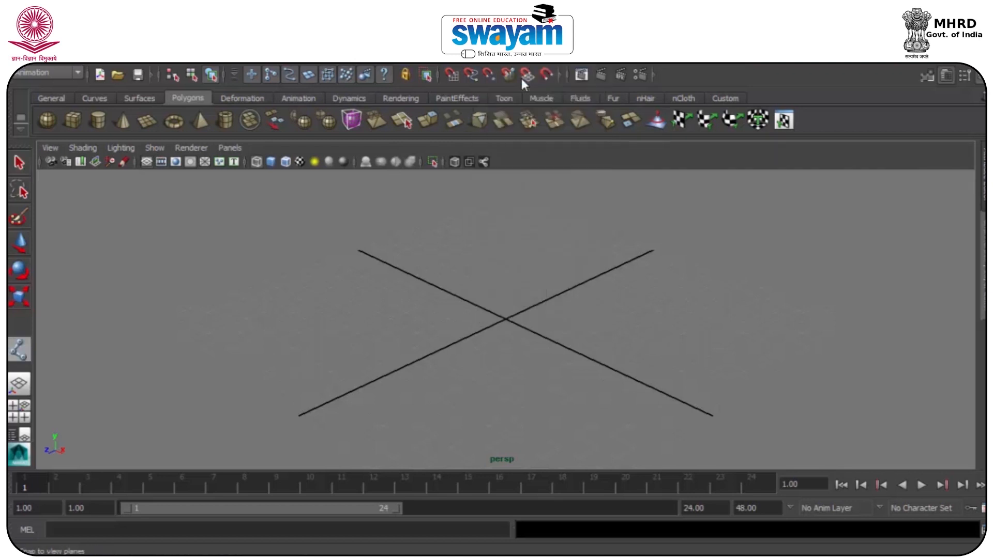
scroll(243, 352, "up", 3)
scroll(238, 354, "down", 1)
scroll(157, 367, "up", 2)
left_click(178, 367)
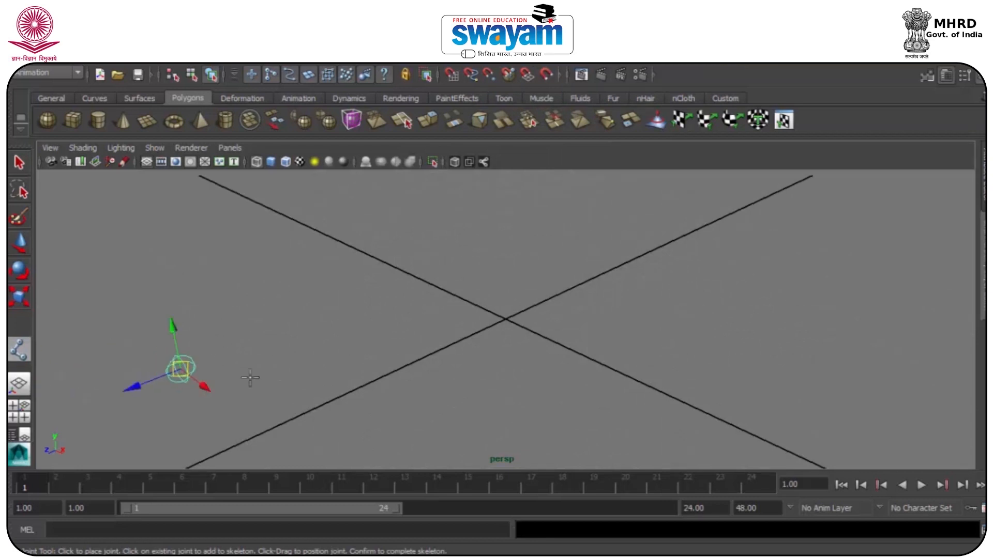
left_click_drag(168, 399, 290, 310, "alt")
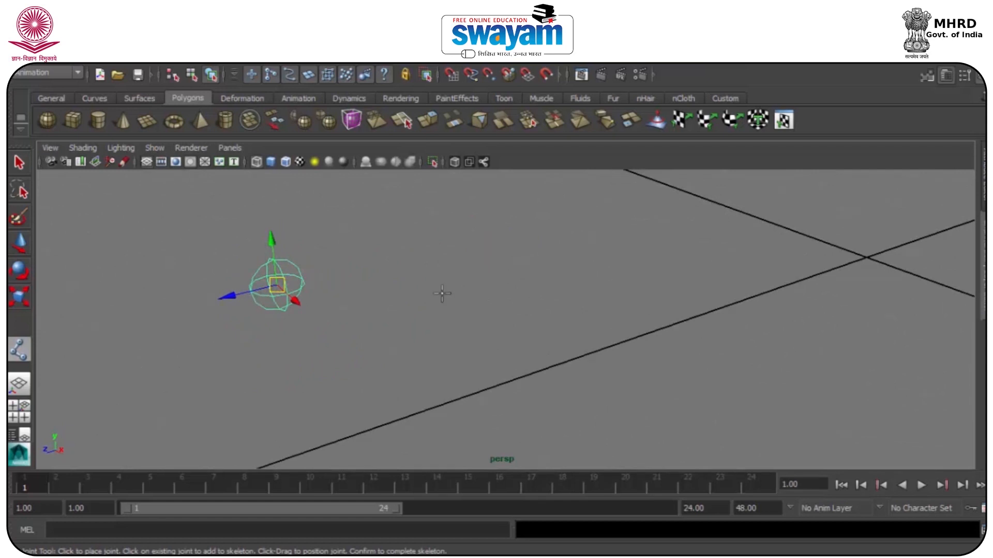
left_click(595, 224)
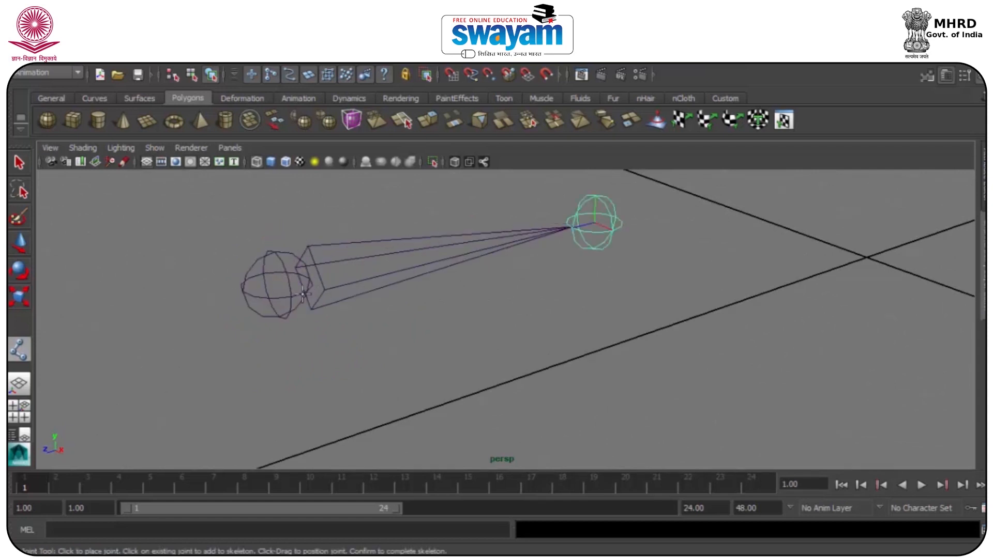
scroll(609, 243, "down", 5)
left_click(662, 233)
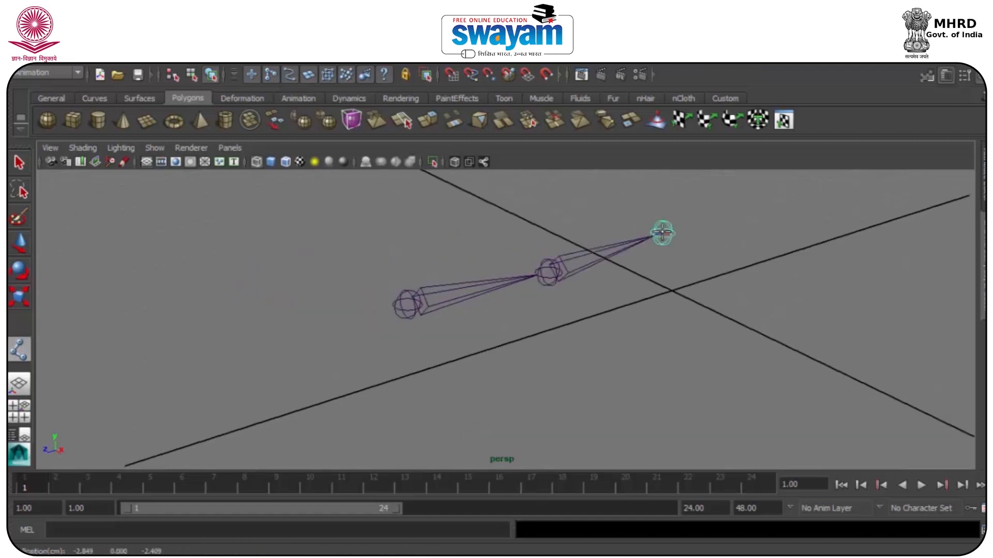
middle_click_drag(796, 213, 619, 314, "alt")
left_click(596, 281)
left_click(704, 241)
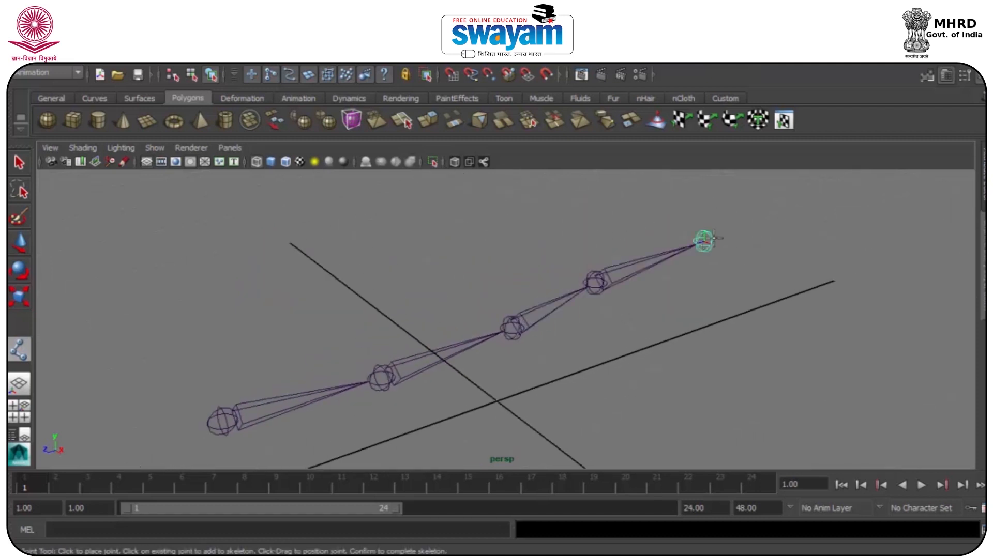
Extend the chain with five more joints that curve around and run back parallel to the first ones, and complete it
left_click(823, 222)
left_click(837, 304)
left_click(733, 380)
middle_click_drag(733, 380, 708, 270, "alt")
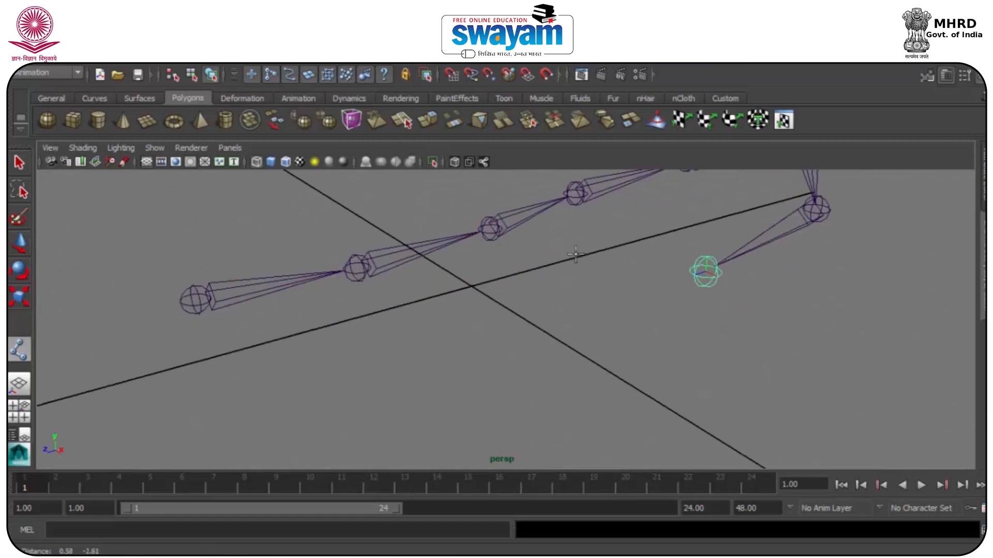
left_click(555, 310)
left_click(456, 391)
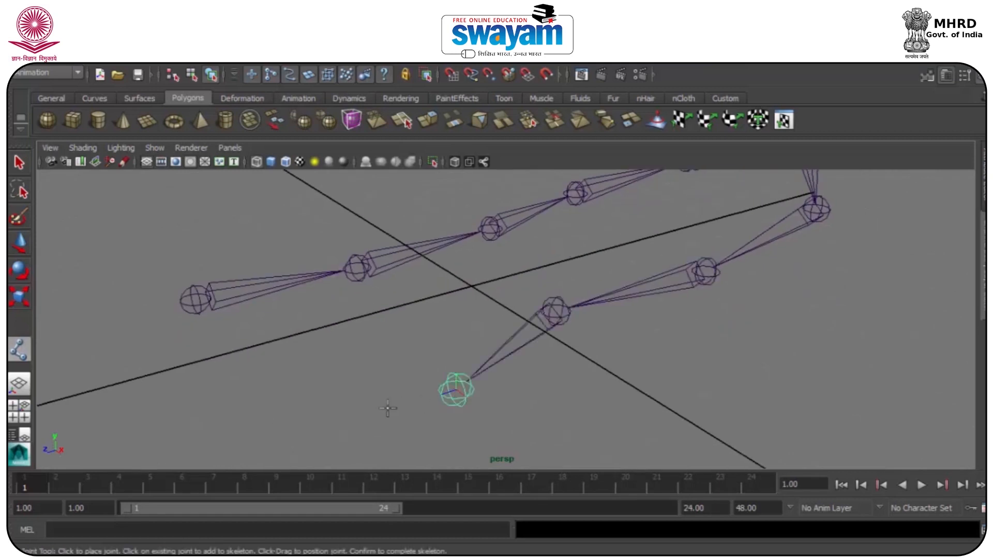
key("q")
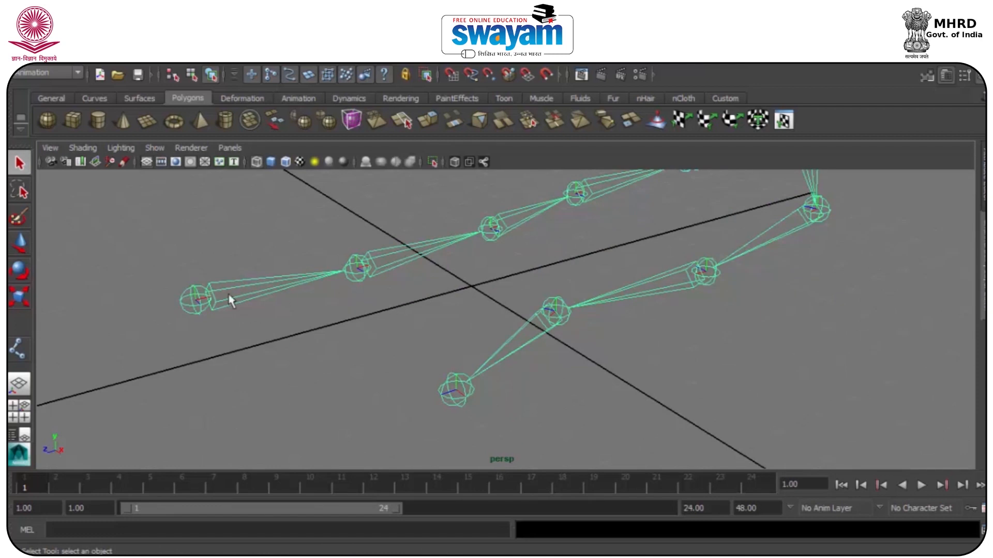
Create a second, separate chain of seven joints curving around the front of the first chain, complete it and deselect it
scroll(492, 364, "down", 5)
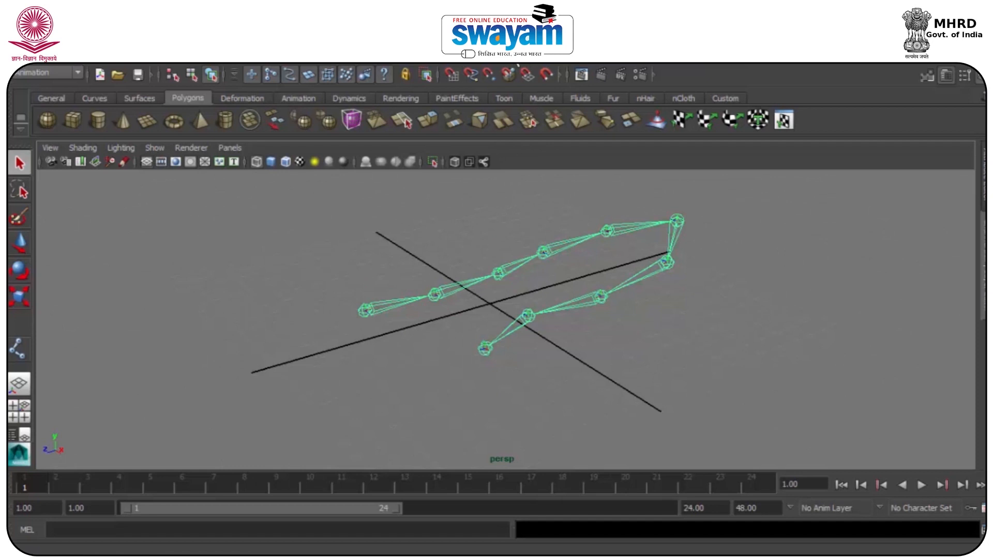
left_click(494, 66)
left_click(500, 77)
left_click(313, 343)
left_click(312, 412)
left_click(402, 432)
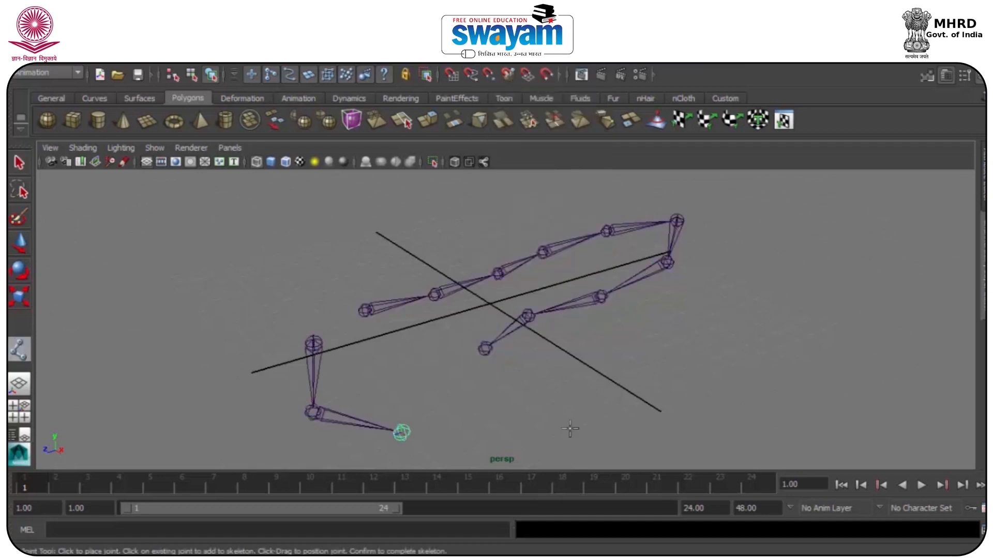
left_click(570, 429)
left_click(701, 365)
left_click(770, 255)
left_click(772, 207)
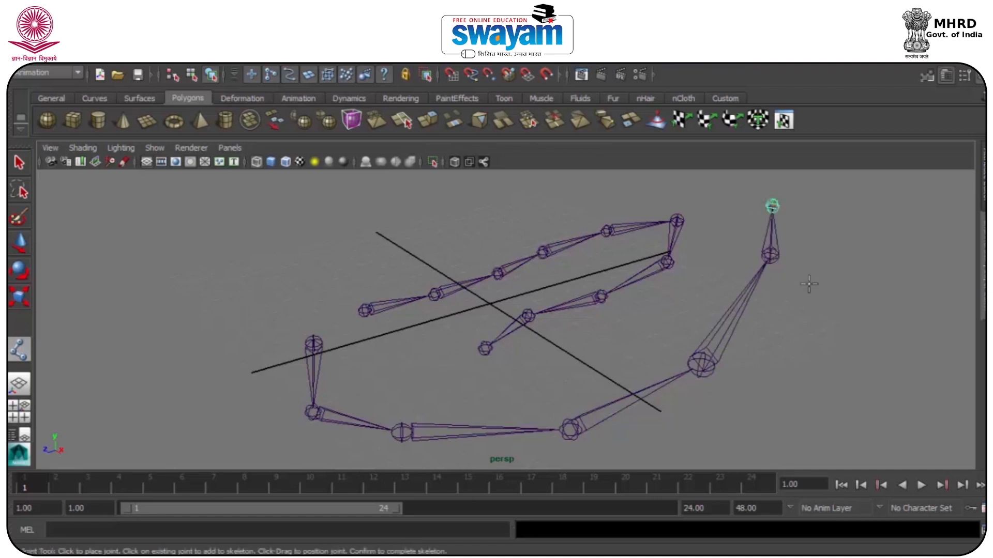
key("Return")
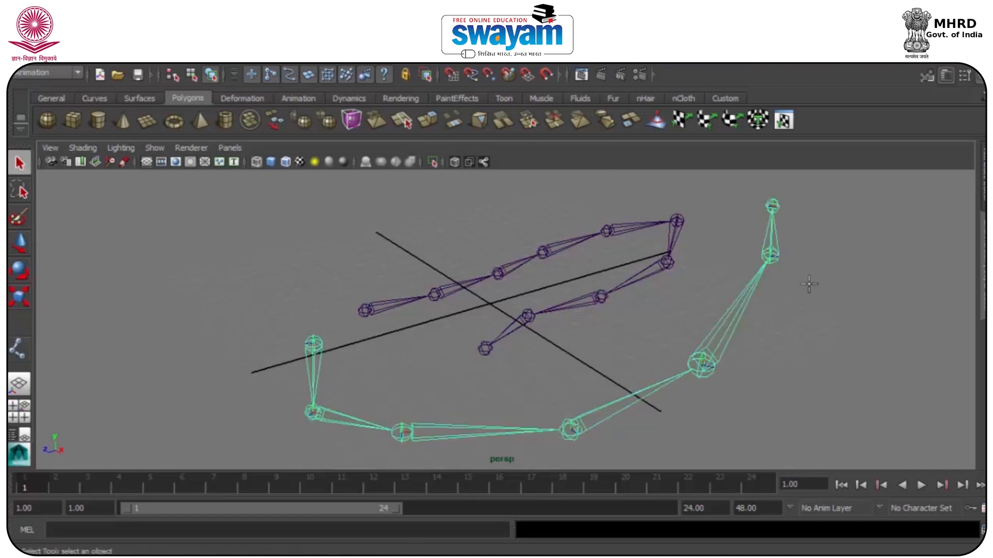
left_click(811, 287)
Select the middle joints of the front chain one after another to examine which child joints each one includes
middle_click_drag(604, 304, 460, 328, "alt")
left_click_drag(460, 328, 433, 323, "alt")
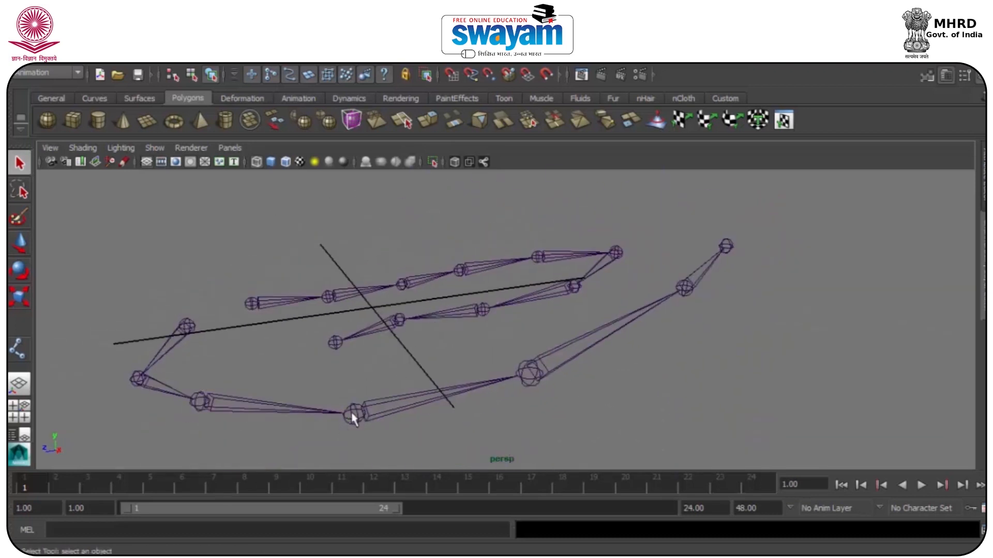
left_click(352, 412)
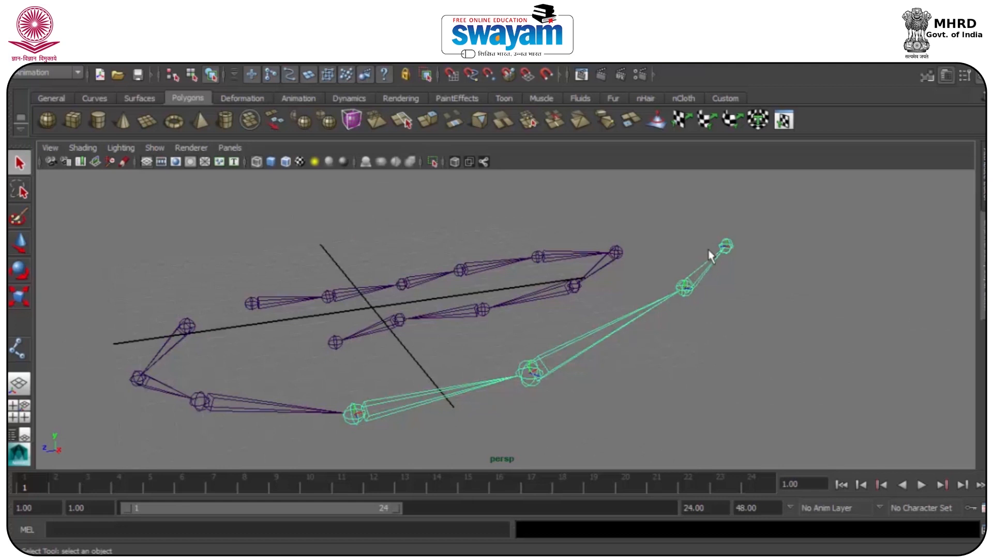
left_click(197, 405)
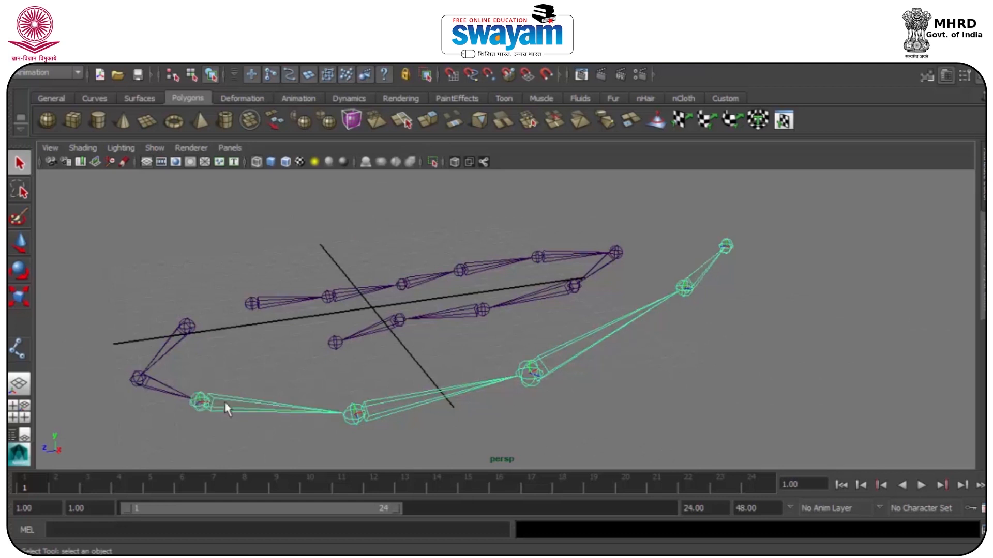
left_click(797, 244)
left_click(527, 381)
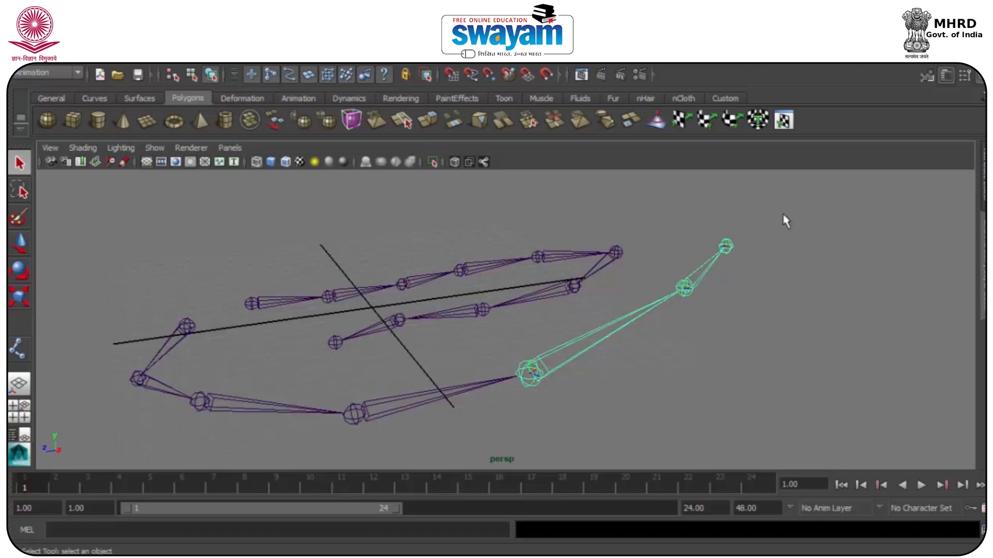
Select the front chain's end joint and its parent joint to compare how the selection follows the hierarchy
left_click(780, 231)
scroll(797, 233, "up", 3)
middle_click_drag(859, 223, 727, 270, "alt")
left_click(699, 258)
left_click(642, 319)
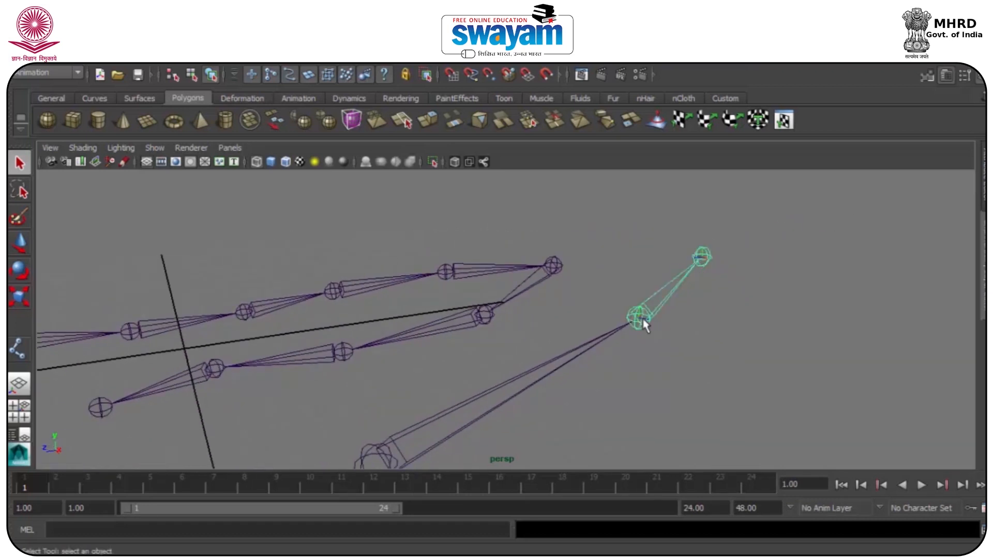
Select the front chain's joints in turn from its far end back toward the middle to examine their children
middle_click_drag(643, 344, 740, 253, "alt")
left_click(789, 289)
left_click(715, 227)
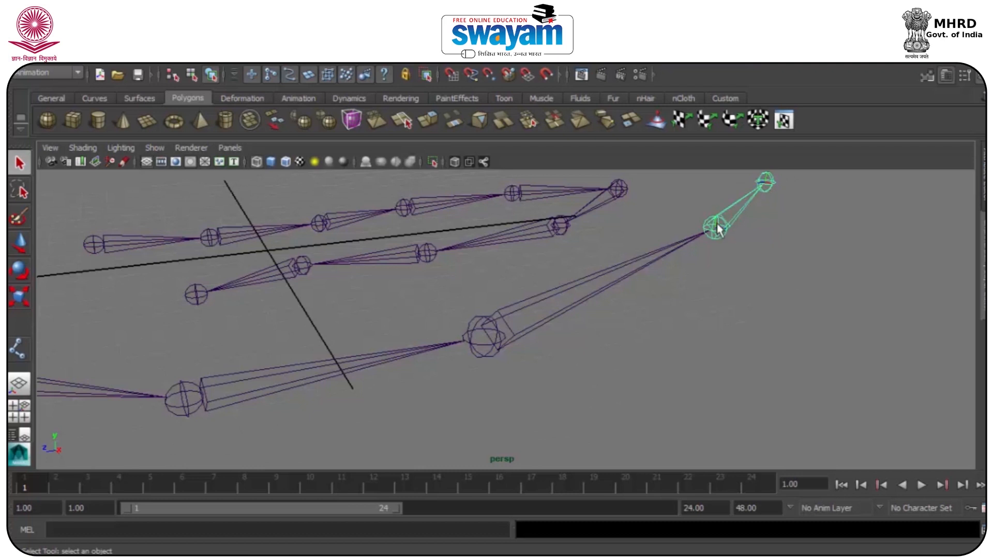
left_click(469, 331)
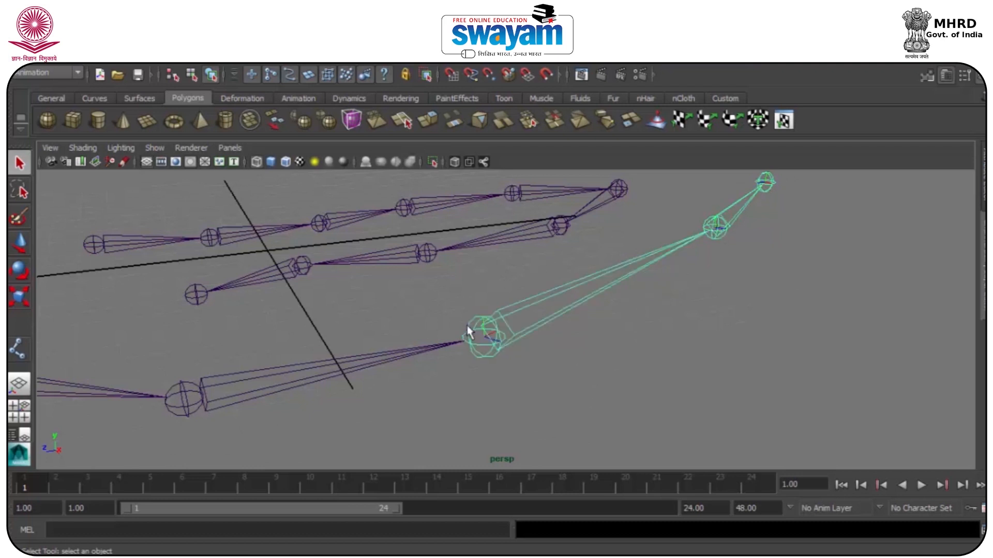
scroll(480, 318, "down", 1)
left_click(712, 290)
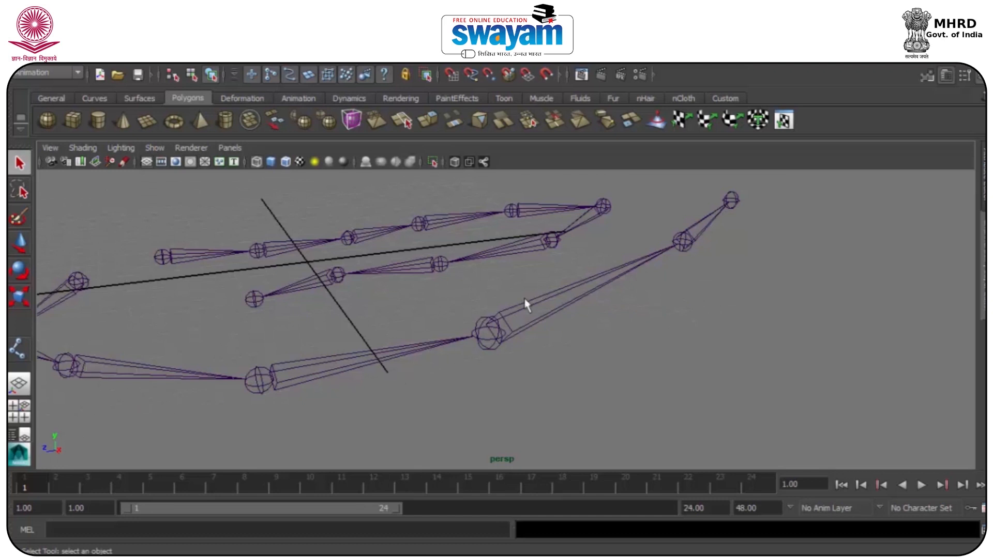
left_click(713, 213)
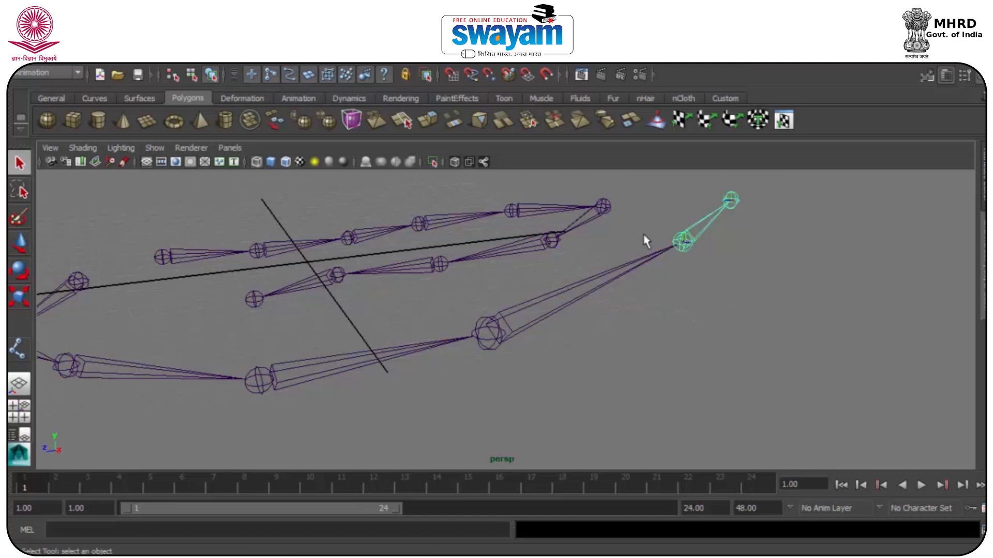
left_click(490, 332)
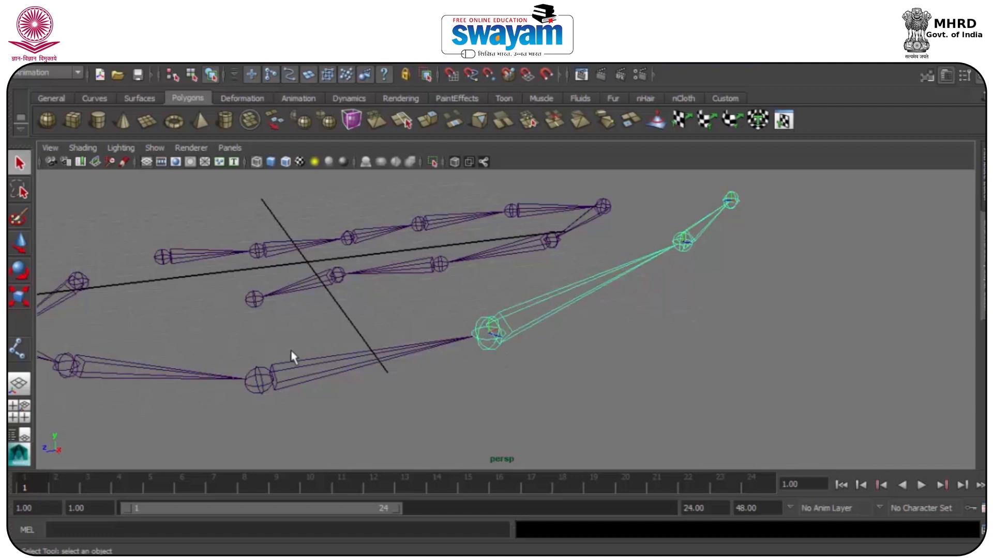
left_click(233, 380)
Select the back chain's end joint and its root joint to compare how much of the chain each includes
left_click(289, 306)
left_click(256, 301)
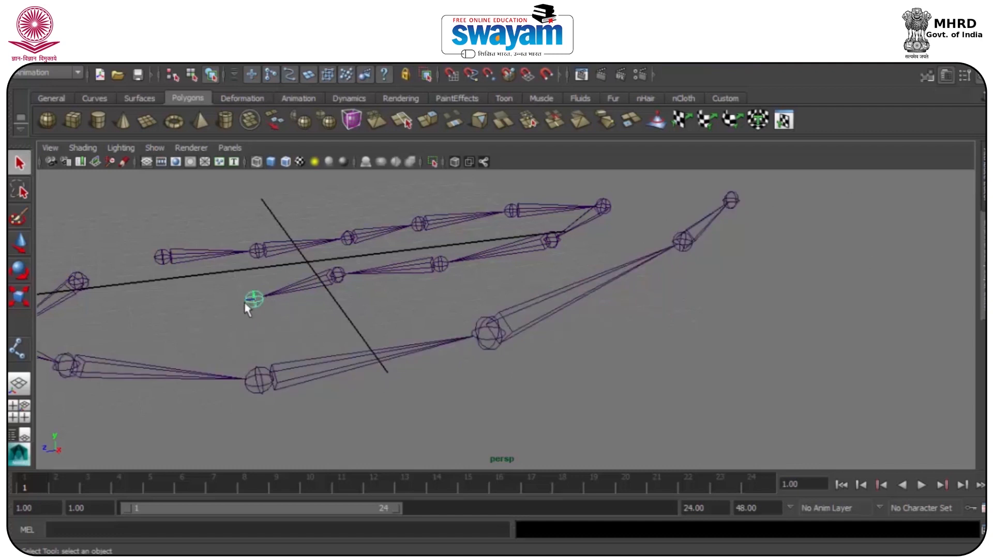
left_click(160, 259)
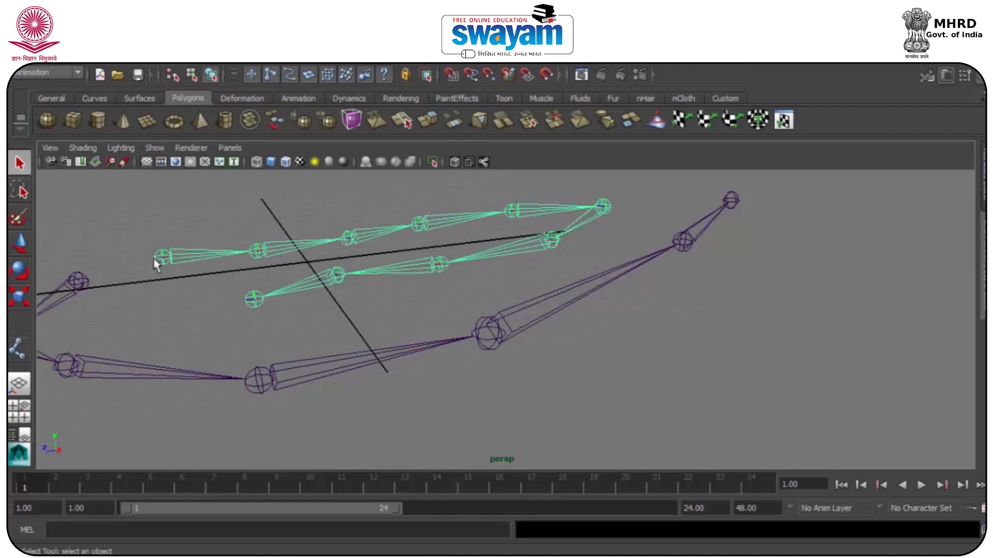
middle_click_drag(178, 253, 257, 292, "alt")
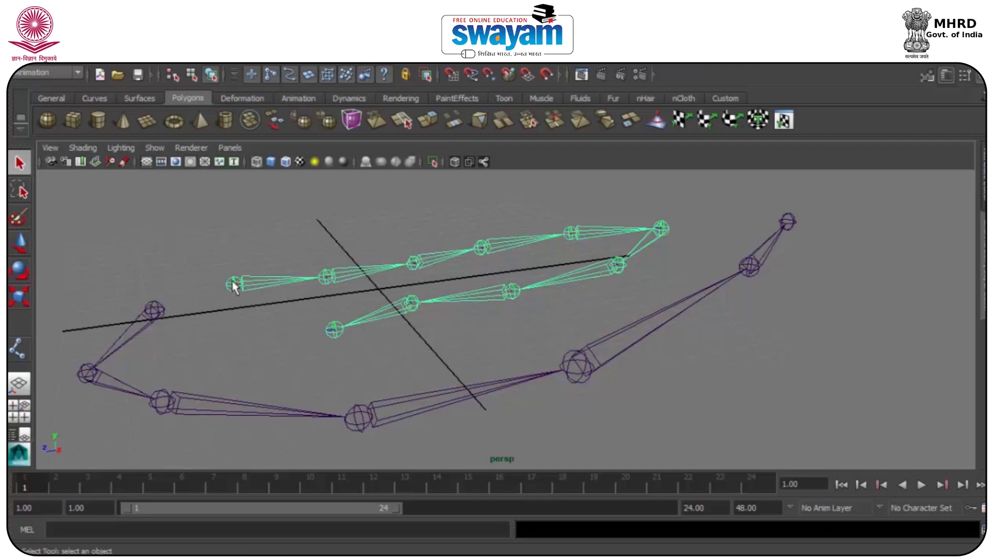
Try moving the whole back chain by its root joint, and deselect it
key("w")
left_click(265, 245)
left_click(233, 286)
left_click_drag(217, 287, 241, 300)
left_click_drag(390, 393, 483, 399, "alt")
left_click_drag(283, 412, 184, 402)
left_click(428, 402)
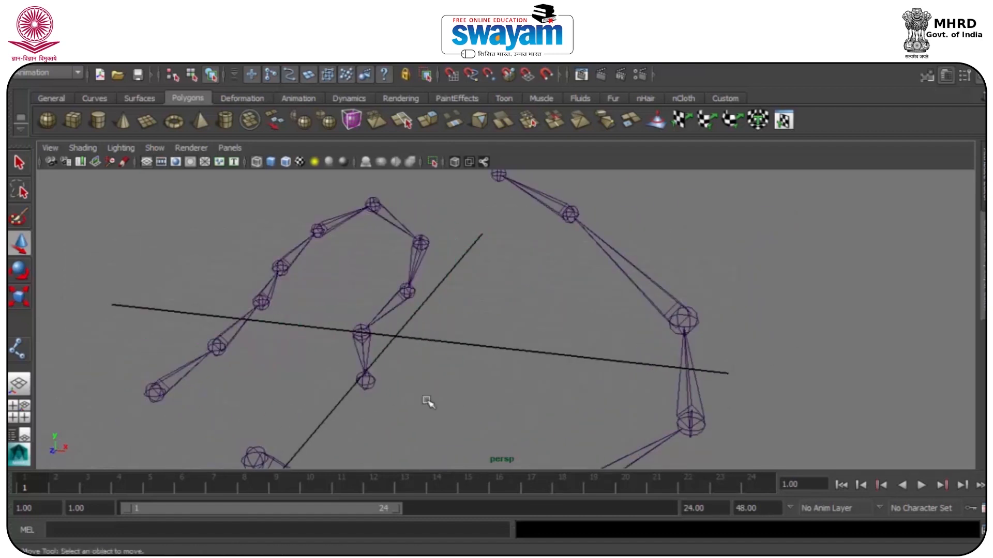
Shift the joint just before the back chain's end sideways with its child, checking its parent's selection as well
left_click(361, 335)
left_click_drag(389, 345, 416, 326)
left_click(410, 321)
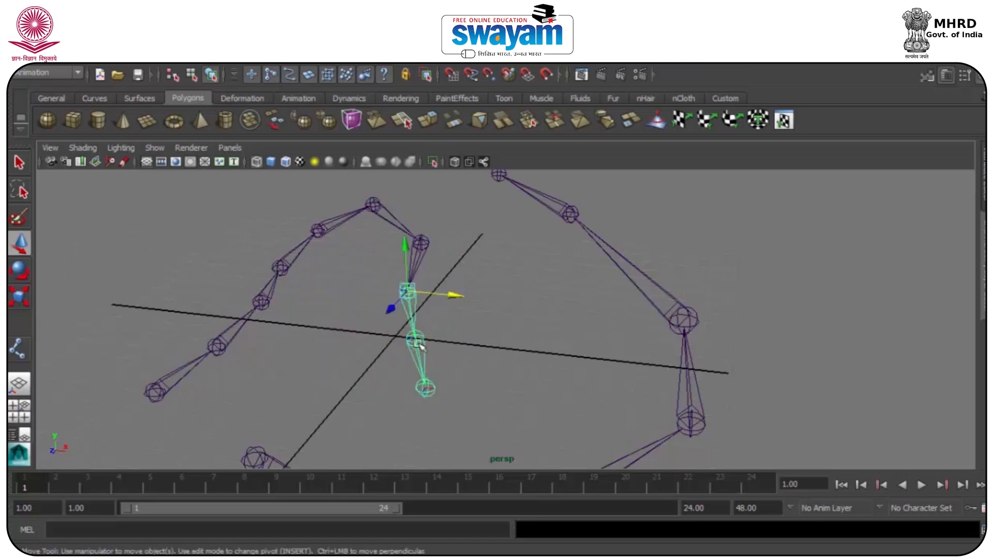
left_click(448, 334)
left_click(414, 337)
mouse_move(422, 341)
left_mouse_down()
mouse_move(357, 339)
mouse_move(418, 344)
left_mouse_up()
Try rotating the joint just before the back chain's end, and select its parent to check the hierarchy
key("e")
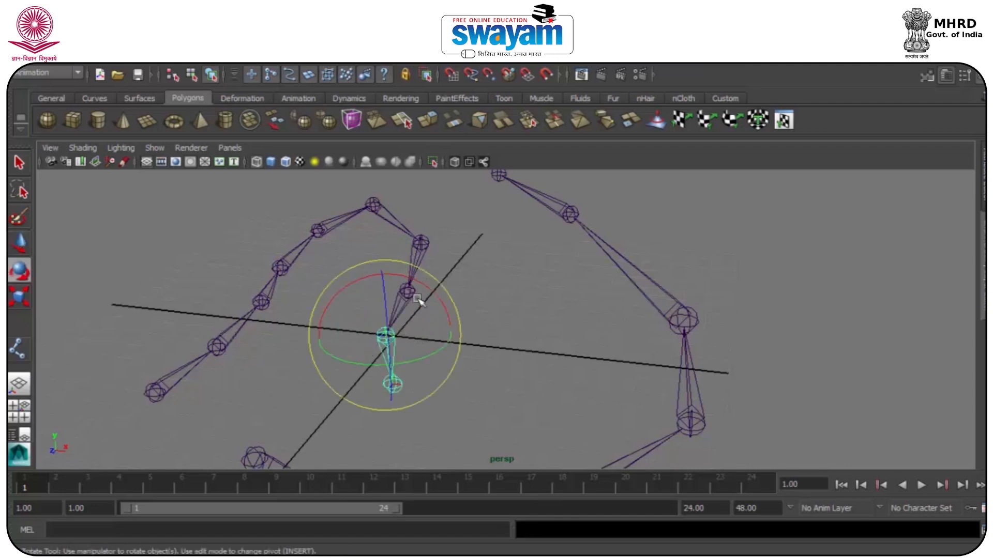
left_click_drag(354, 266, 400, 288)
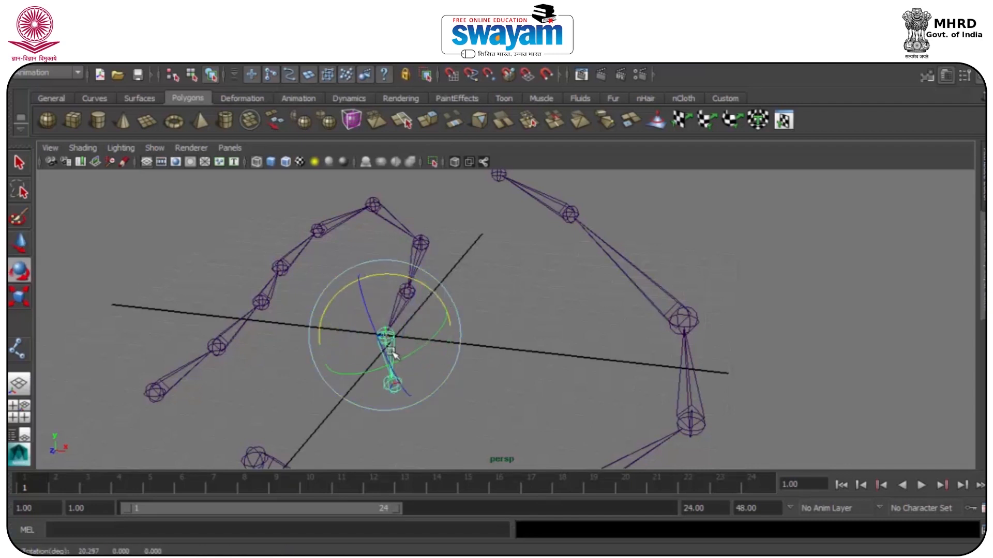
left_click_drag(378, 340, 367, 288)
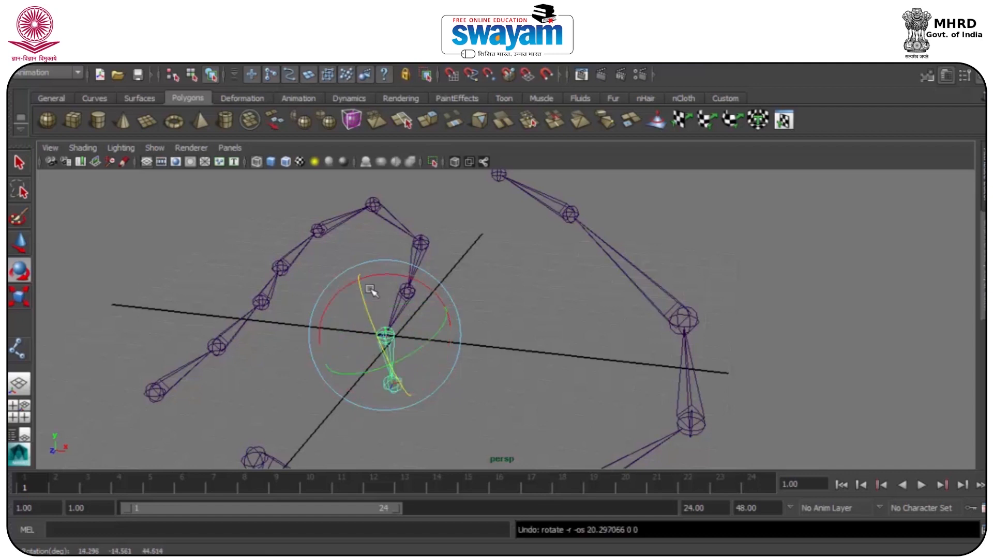
left_click(520, 316)
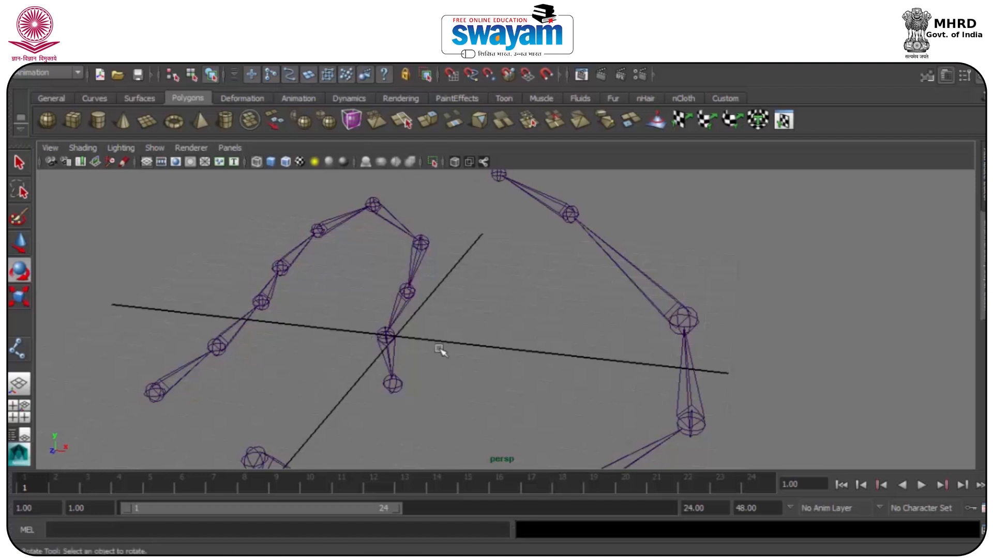
left_click(386, 346)
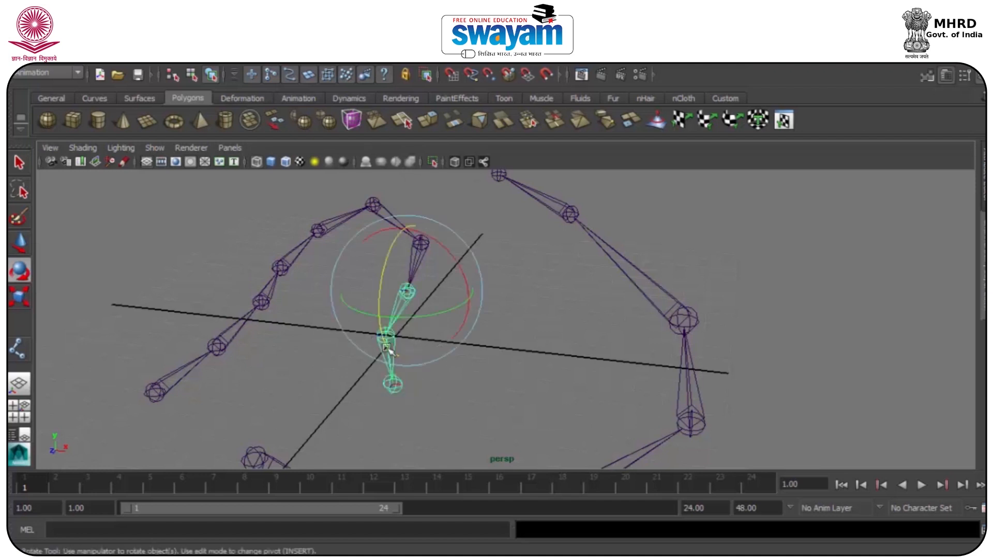
left_click(523, 244)
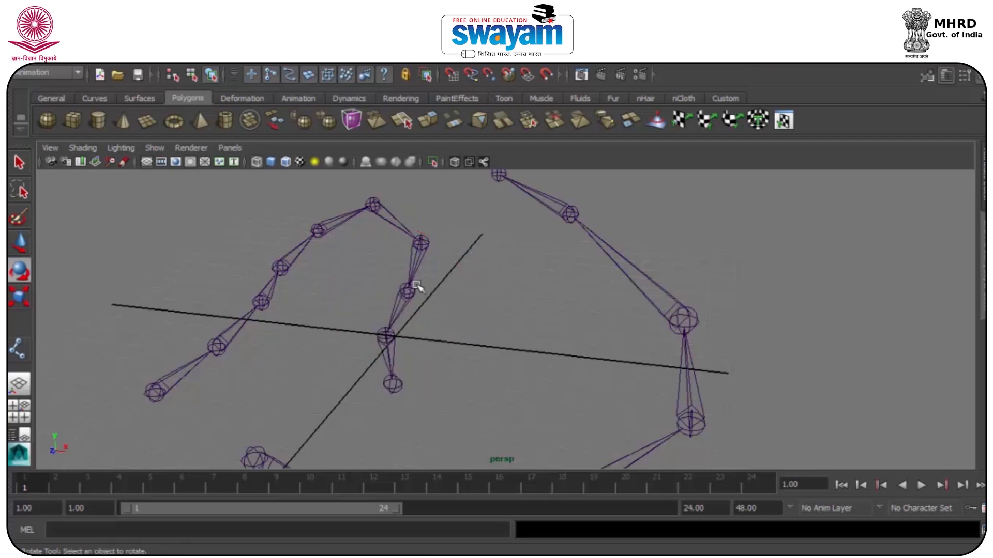
Examine both joint chains from several perspective angles and in the top, front and side views
scroll(416, 286, "down", 3)
mouse_move(412, 284)
left_mouse_down("alt")
mouse_move(273, 222)
mouse_move(366, 301)
mouse_move(211, 266)
mouse_move(281, 284)
mouse_move(402, 279)
mouse_move(387, 290)
mouse_move(373, 275)
mouse_move(398, 284)
left_mouse_up("alt")
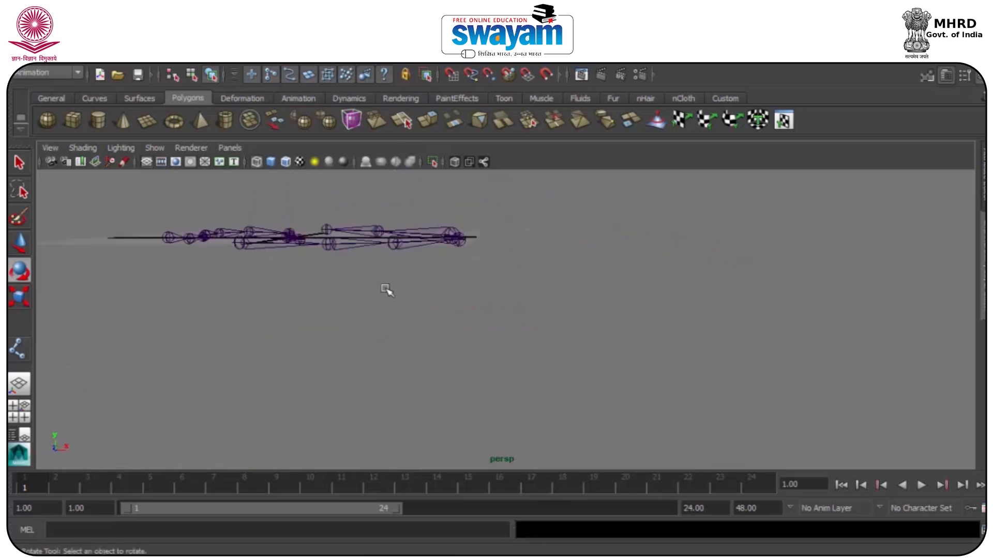
middle_click_drag(399, 284, 591, 497, "alt")
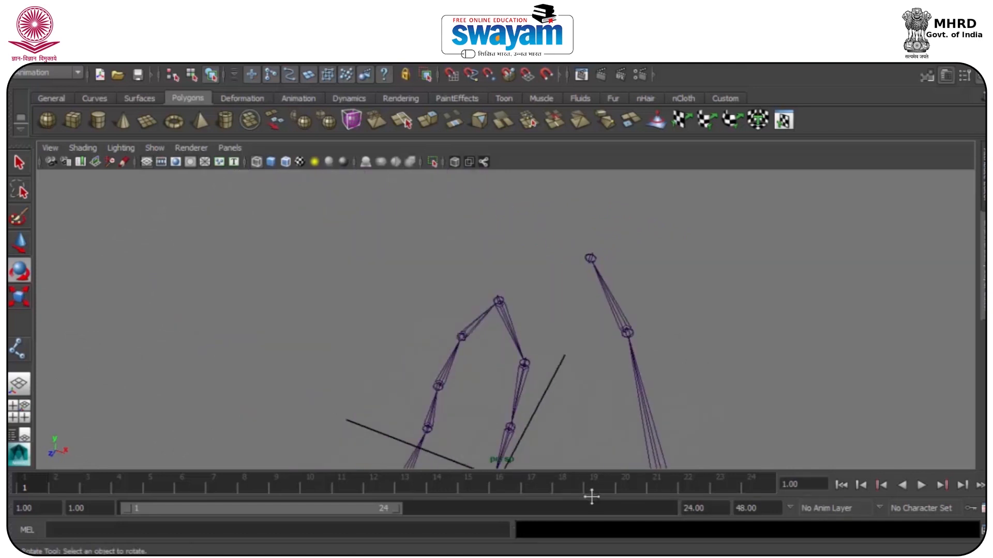
middle_click_drag(586, 475, 504, 280, "alt")
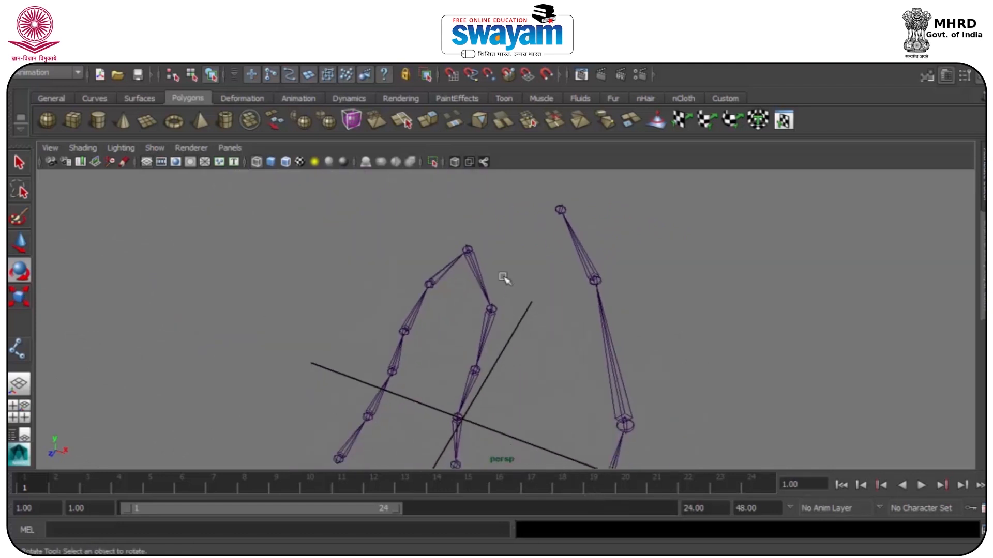
key("space")
left_click(232, 447)
left_click(700, 421)
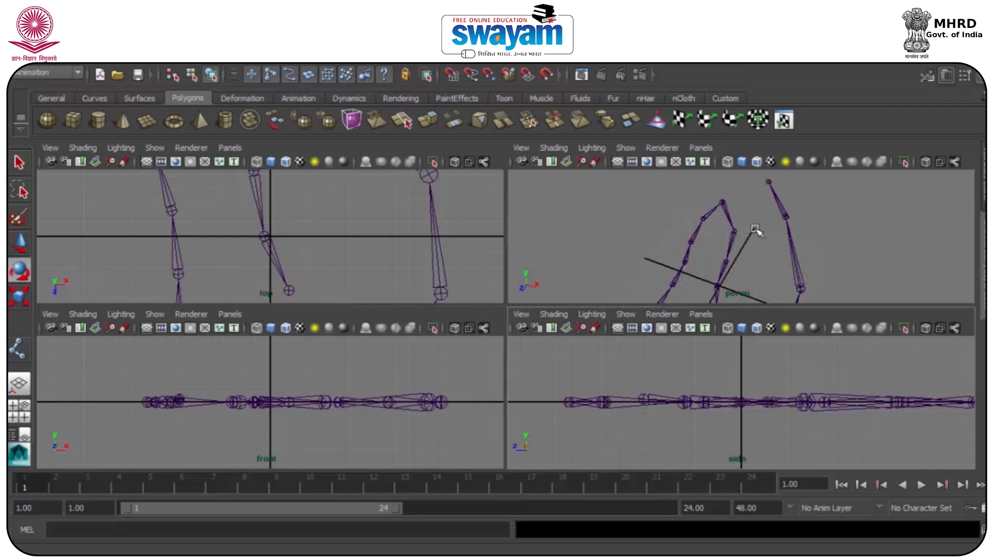
key("space")
left_click_drag(603, 290, 506, 268, "alt")
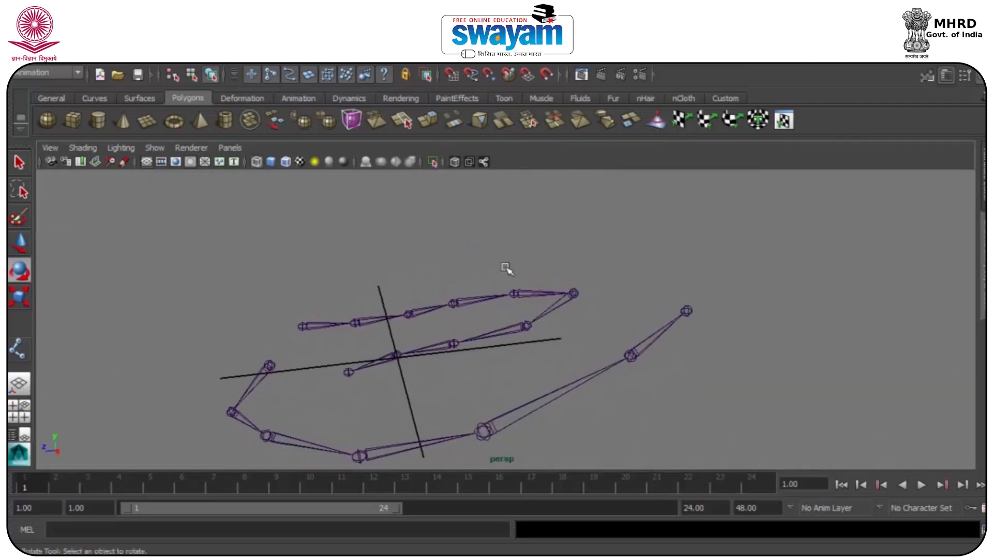
key("space")
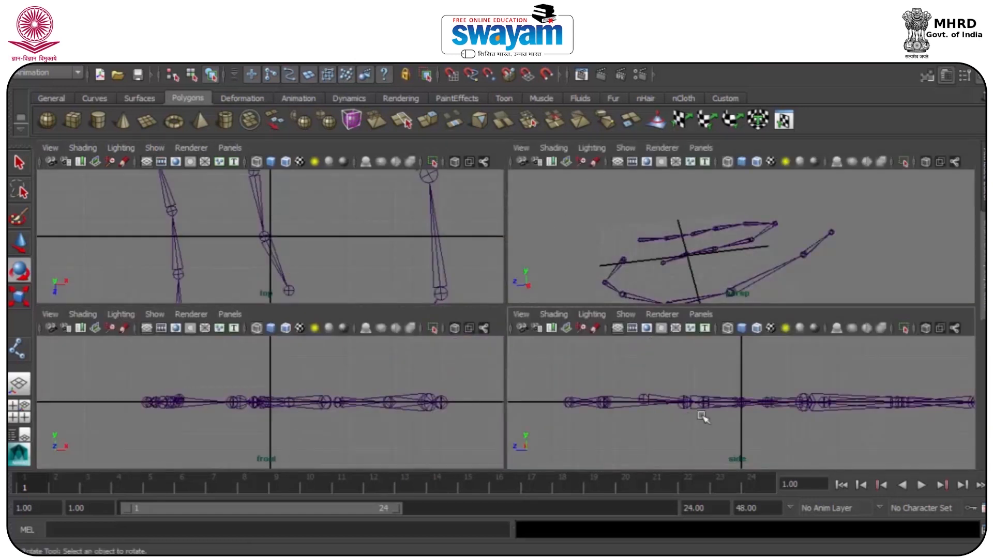
scroll(660, 383, "down", 5)
scroll(659, 382, "down", 1)
scroll(266, 244, "down", 5)
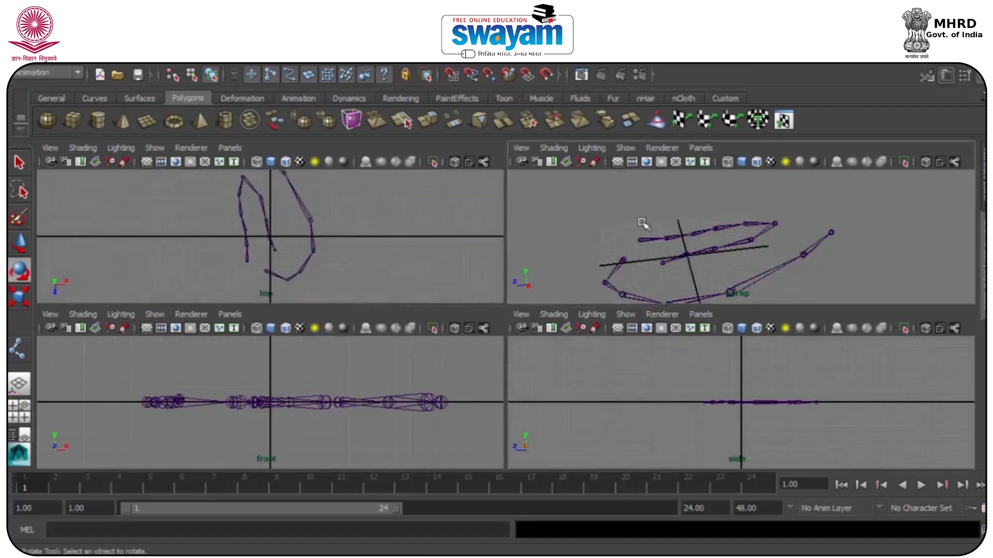
key("space")
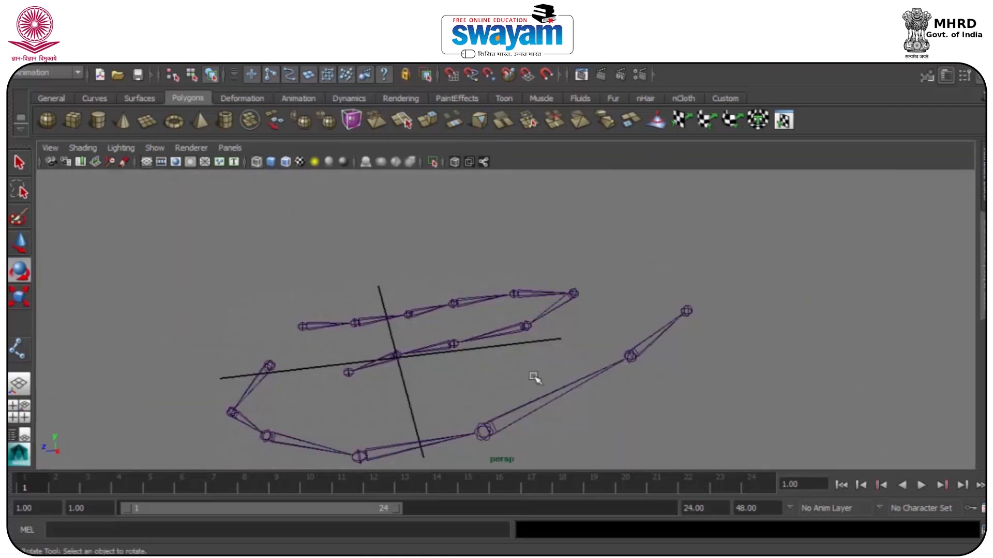
Select both joint chains and delete them from the scene
left_click_drag(534, 377, 421, 414, "alt")
left_click(382, 406)
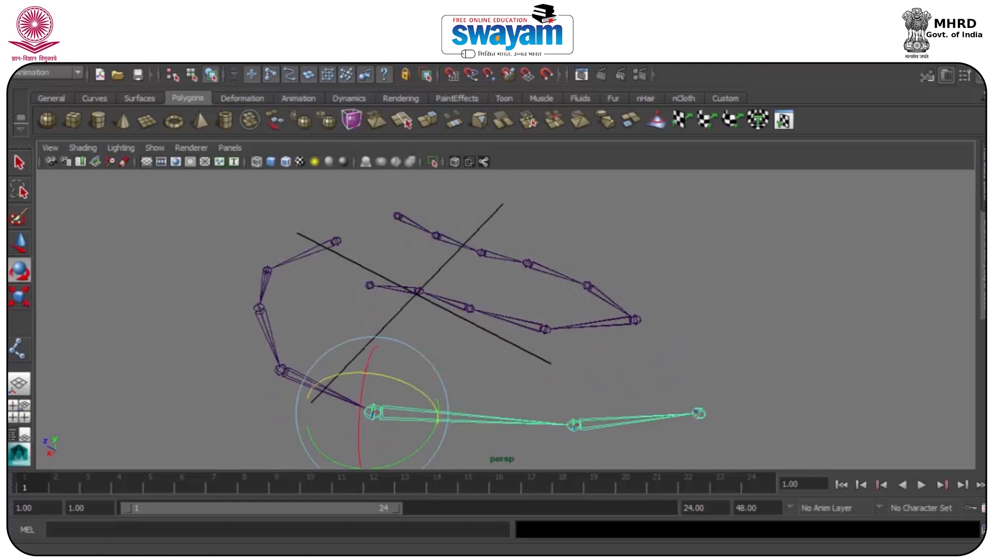
left_click(314, 316)
left_click_drag(337, 301, 786, 497, "alt")
key("Delete")
Create a straight four-joint chain along the X axis in the top view with the Joint Tool, complete it and deselect it
key("space")
key("space")
scroll(516, 316, "up", 3)
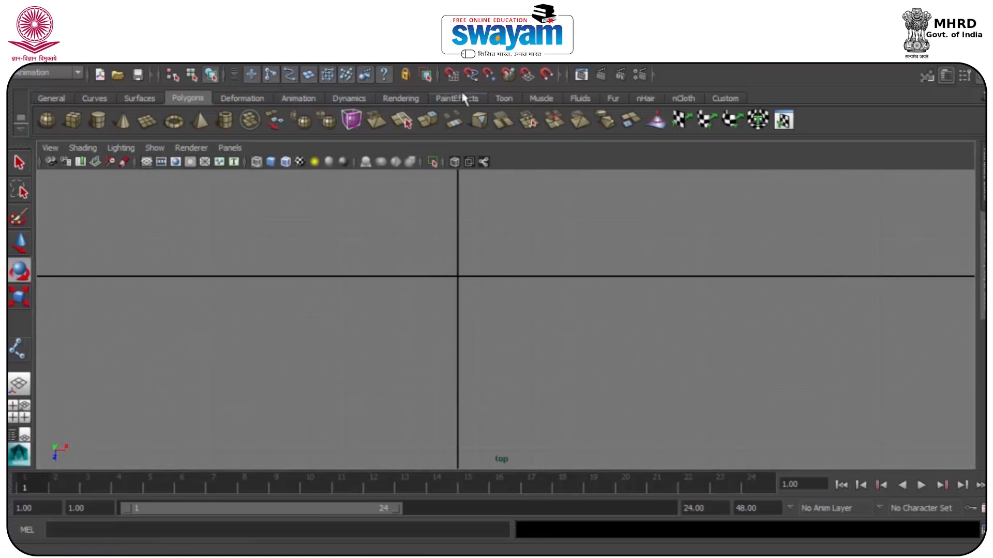
left_click(489, 57)
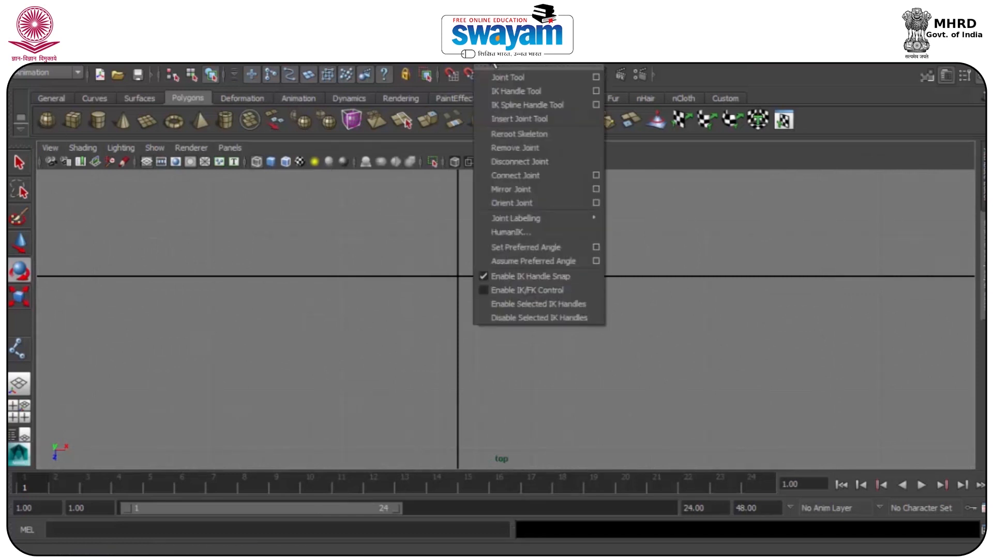
left_click(506, 77)
scroll(500, 247, "up", 2)
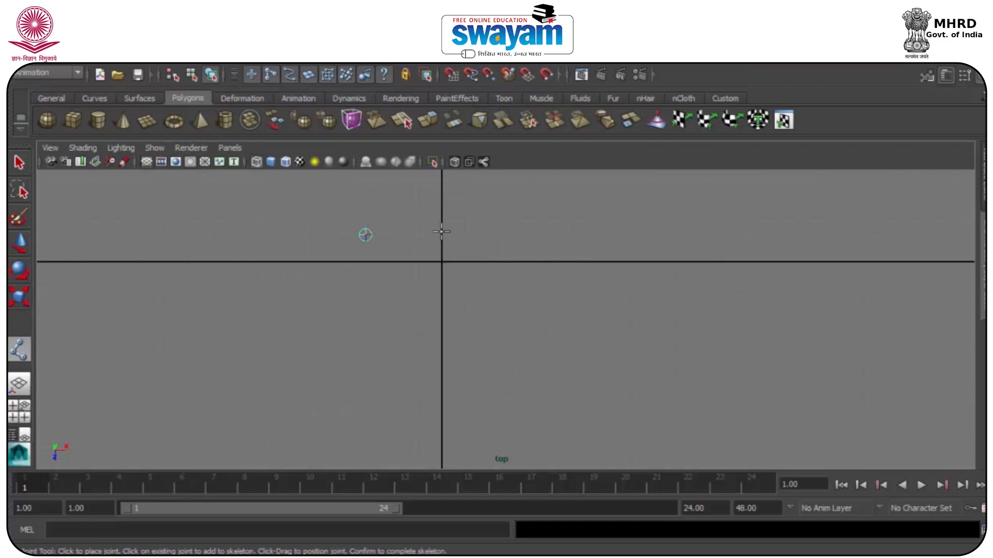
left_click(464, 235)
left_click(541, 235)
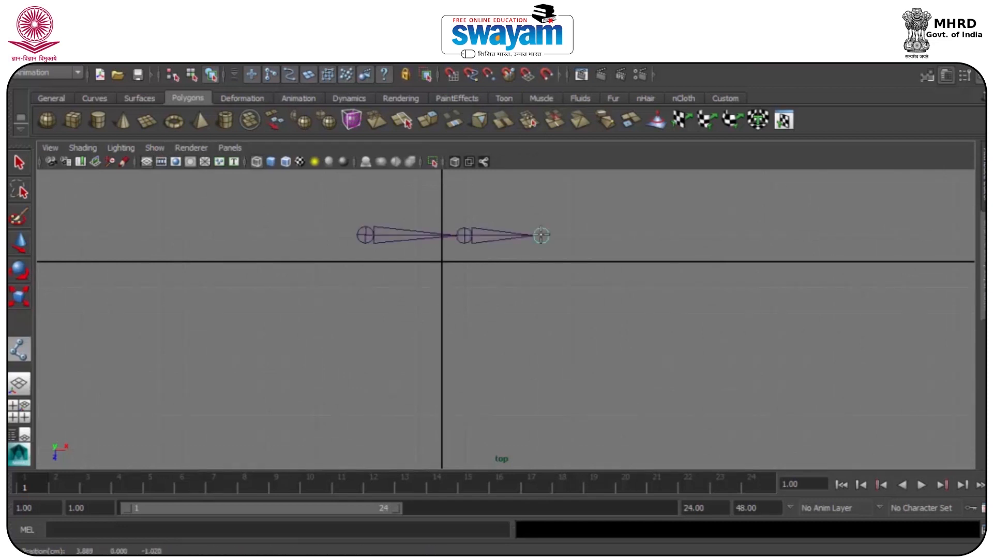
left_click(605, 238)
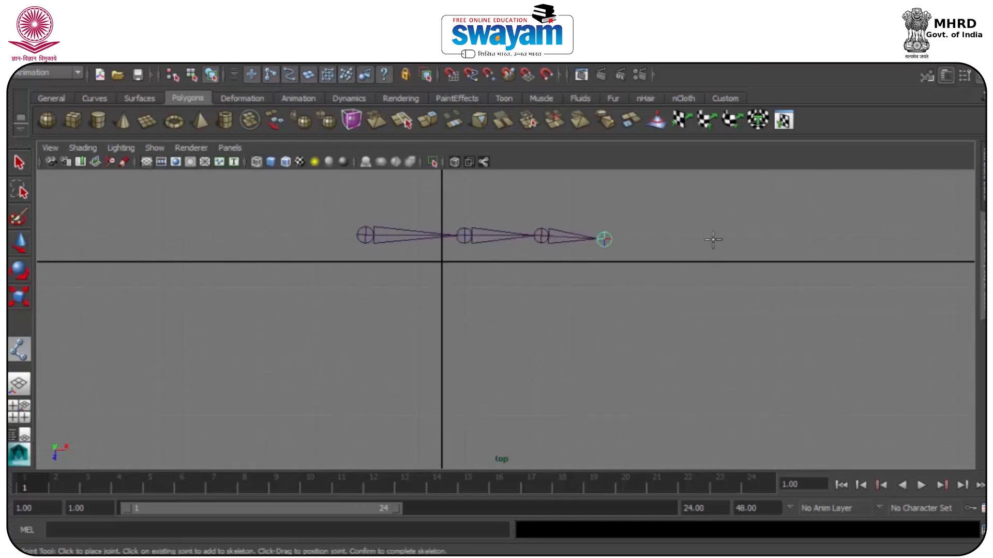
key("w")
left_click(480, 293)
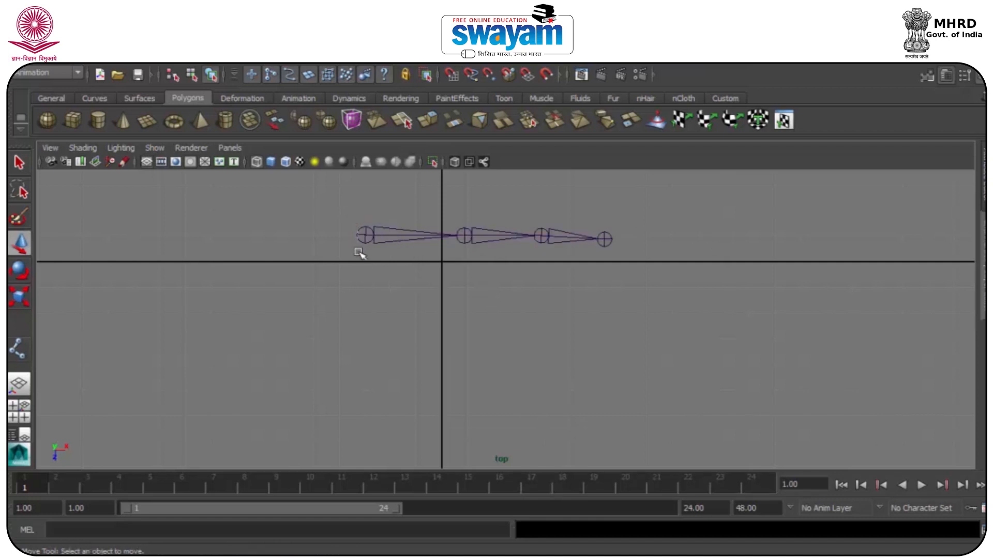
Select the new chain's joints one by one from root to end to examine what each selection includes
left_click(364, 236)
left_click(465, 210)
left_click(464, 236)
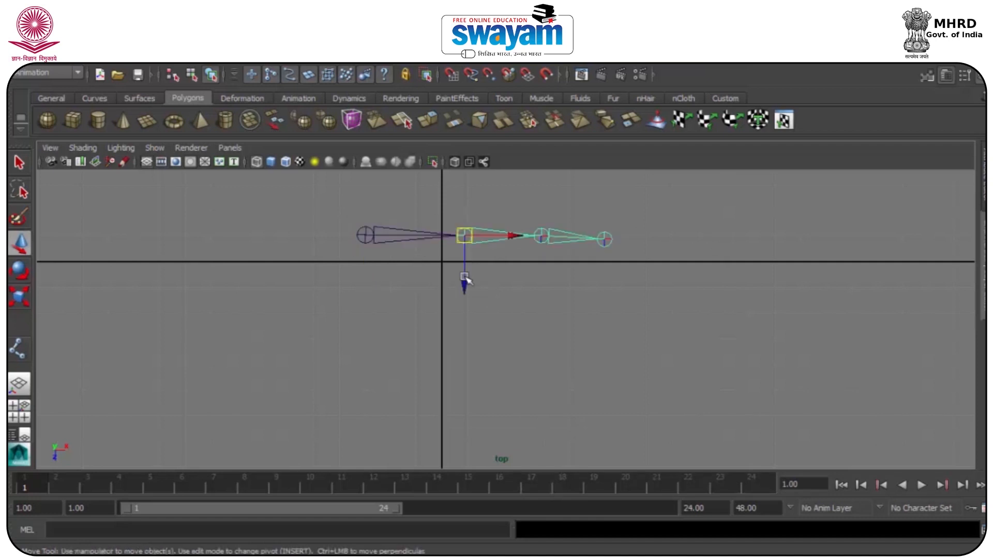
left_click(534, 207)
left_click_drag(535, 207, 553, 288)
left_click_drag(625, 214, 605, 276)
left_click(685, 259)
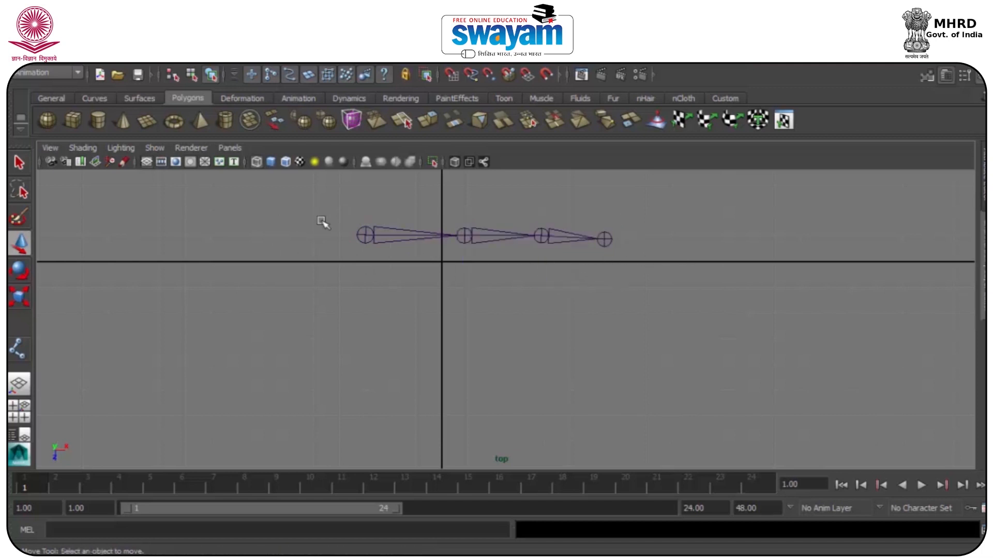
Duplicate the whole chain twice from its root joint, spacing the copies parallel to the original along Z
left_click(357, 238)
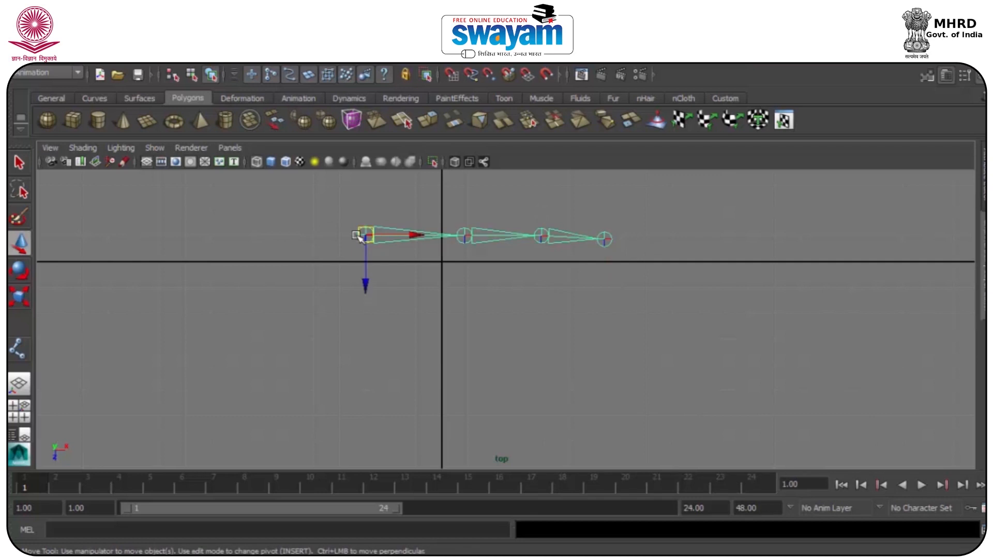
left_click(365, 284)
left_click_drag(365, 299, 360, 382)
key("ctrl+d")
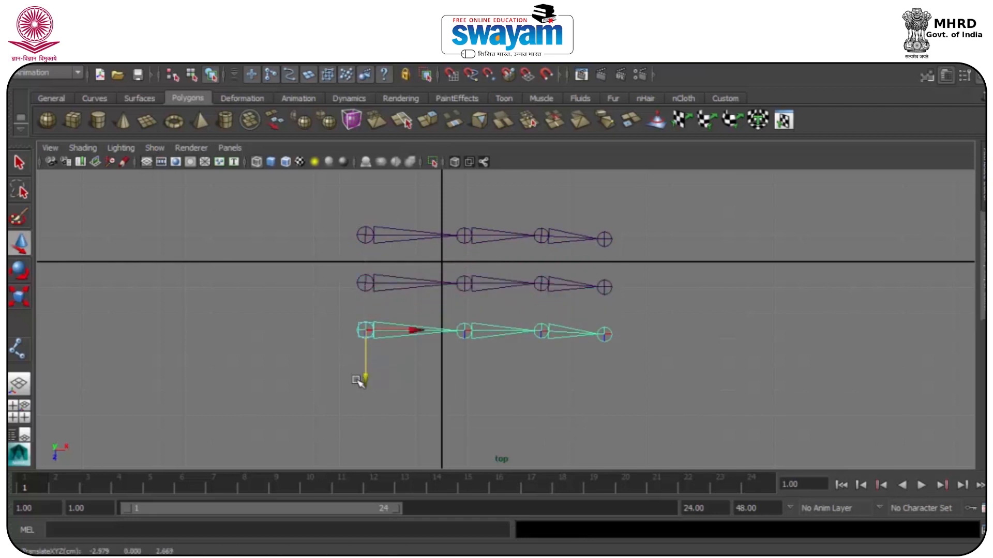
Duplicate the third joint chain and move the copy along Z to about 4.51, parallel to the others
key("ctrl+d")
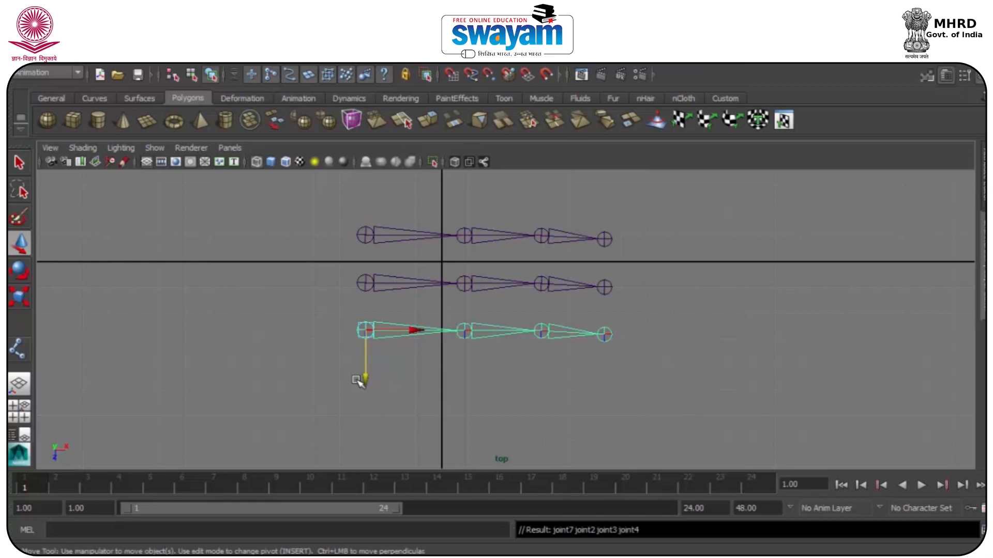
left_click_drag(361, 385, 358, 436)
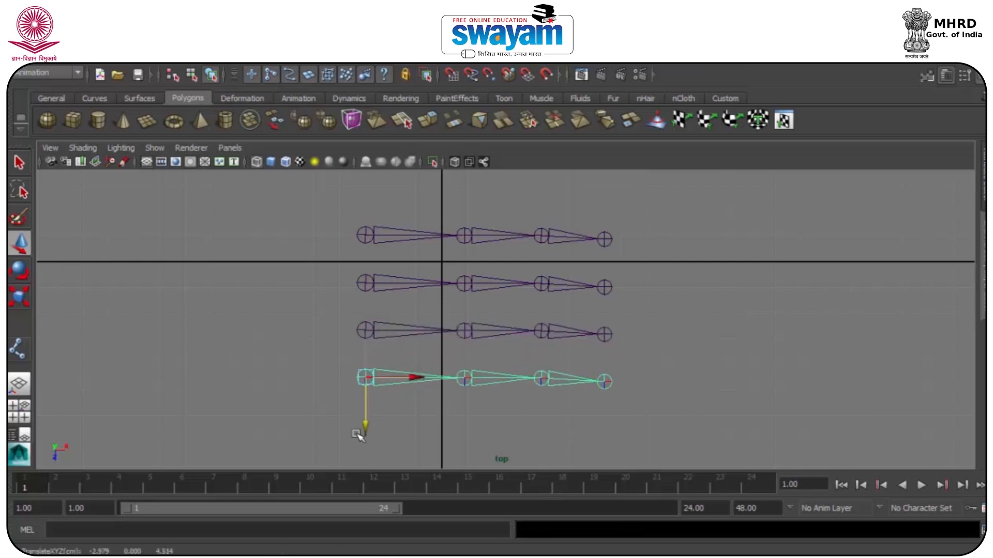
Repeat the duplication with the same spacing to make a fifth chain, and delete that extra copy
key("shift+d")
scroll(399, 364, "down", 2)
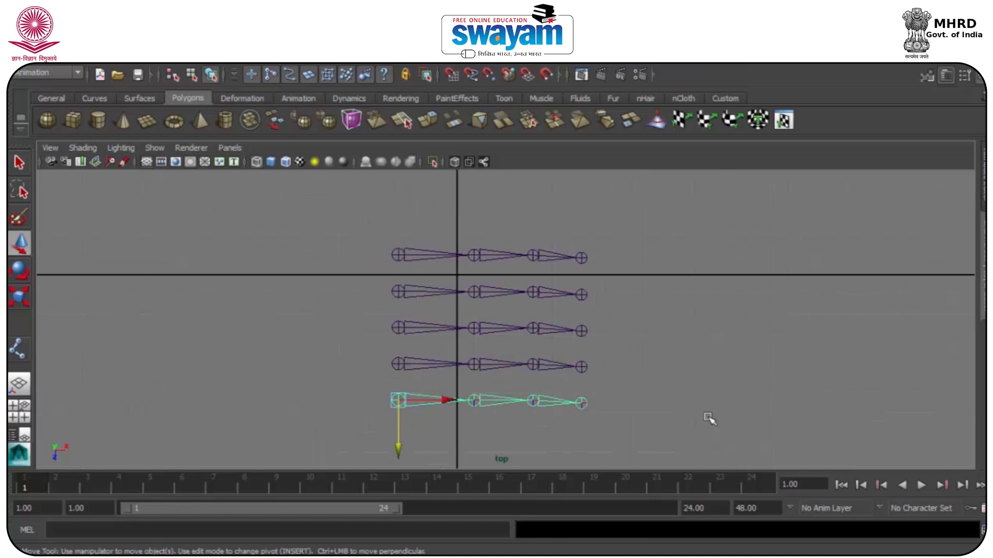
key("Delete")
scroll(540, 277, "up", 4)
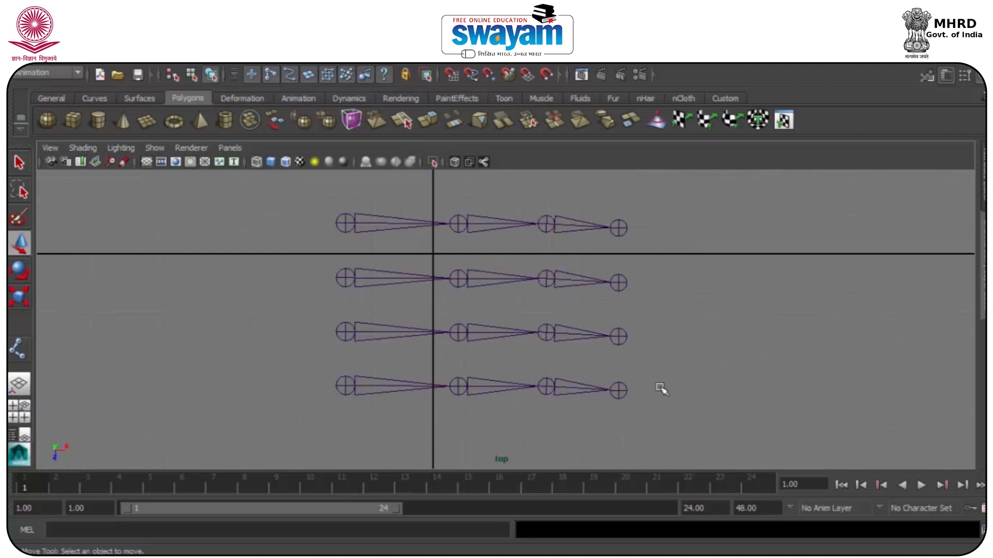
Move the end joint of the fourth chain slightly outward along X and keep it selected
middle_click_drag(658, 390, 594, 310, "alt")
left_click(559, 312)
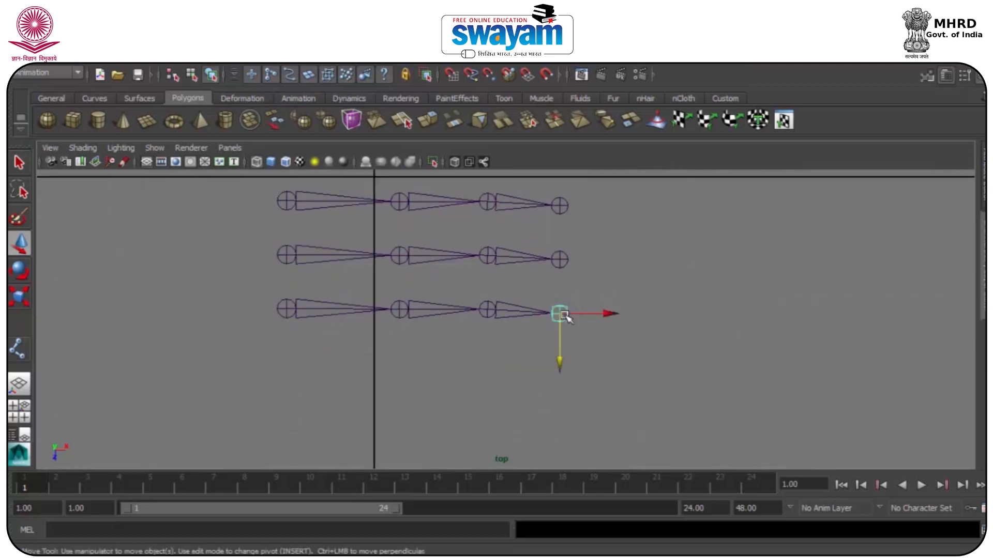
mouse_move(594, 313)
left_mouse_down()
mouse_move(631, 310)
mouse_move(601, 310)
left_mouse_up()
left_click(635, 310)
left_click(566, 318)
scroll(572, 322, "up", 2)
middle_click_drag(543, 313, 689, 332, "alt")
scroll(529, 342, "up", 2)
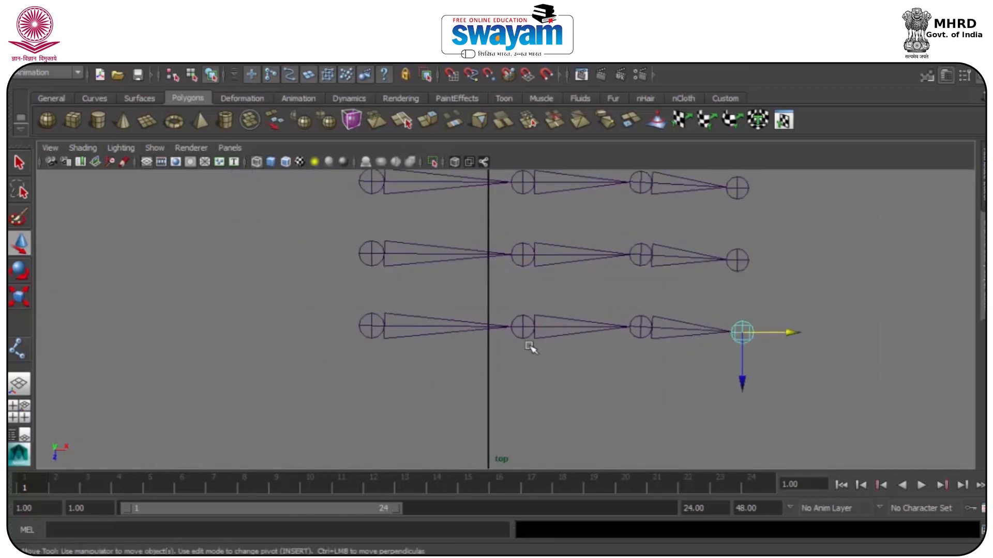
Select the fourth chain's second joint and examine it with its child joints in the top and perspective views
left_click(528, 328)
scroll(532, 332, "up", 5)
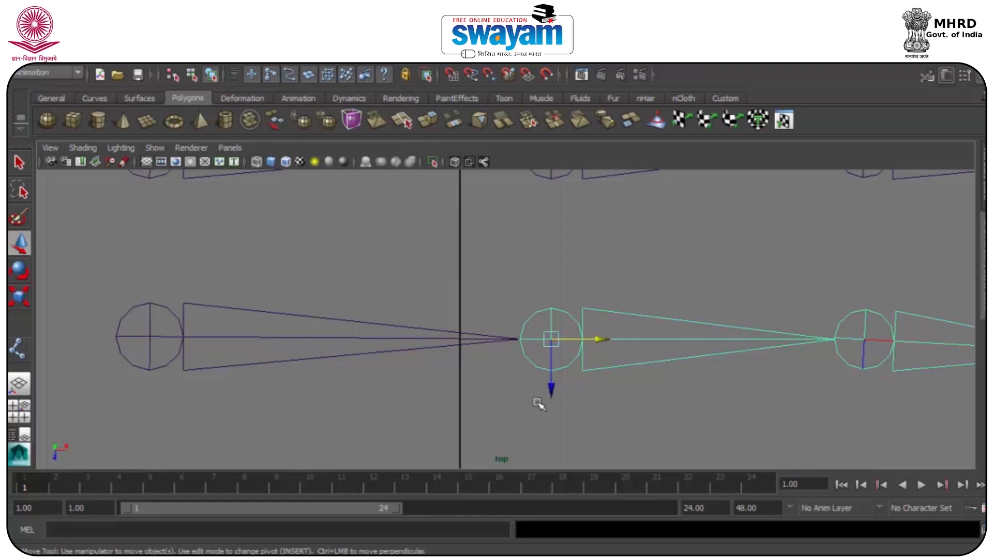
key("space")
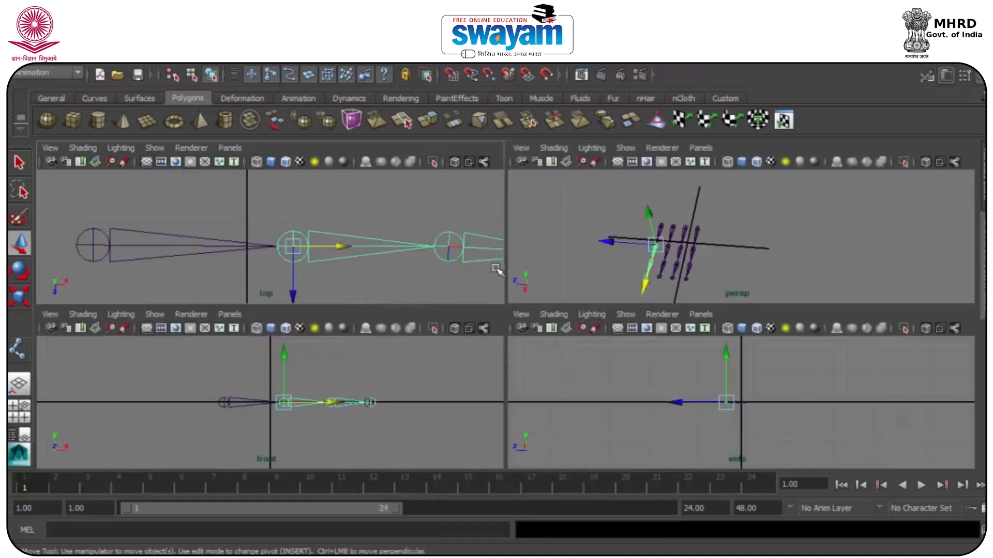
key("space")
left_click_drag(522, 319, 605, 280, "alt")
left_click_drag(527, 337, 478, 347, "alt")
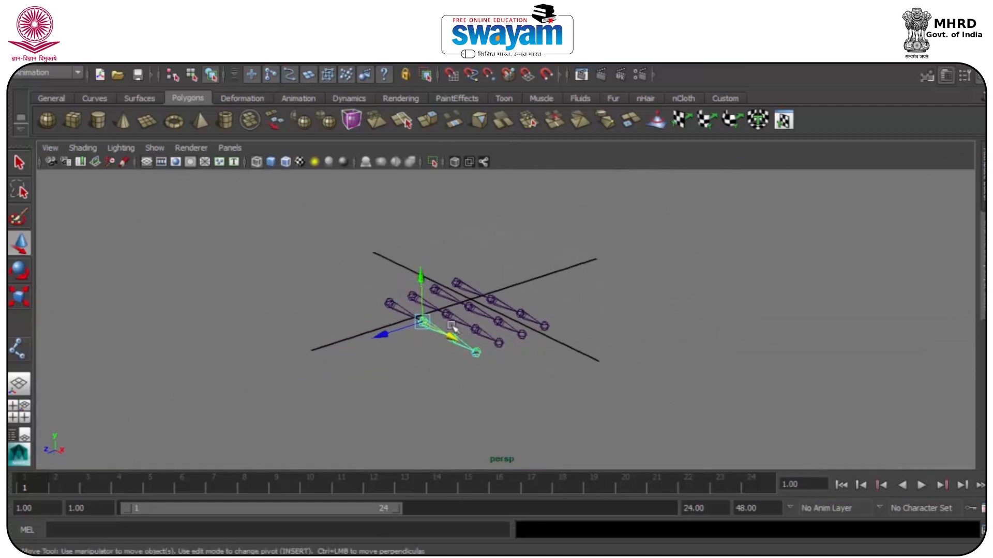
key("space")
key("space")
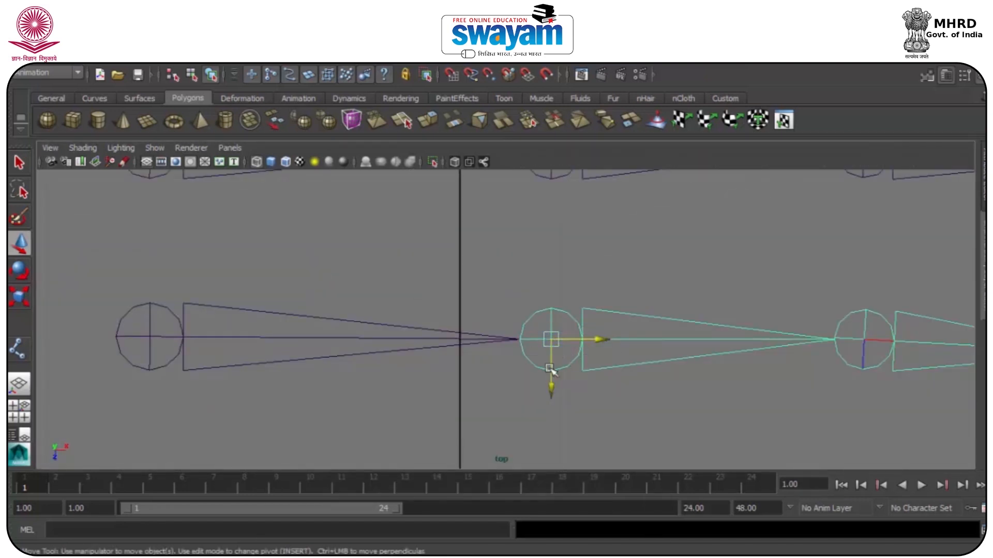
Try to move the fourth chain's second joint toward the root in pivot edit mode, undo the move and deselect
key("Insert")
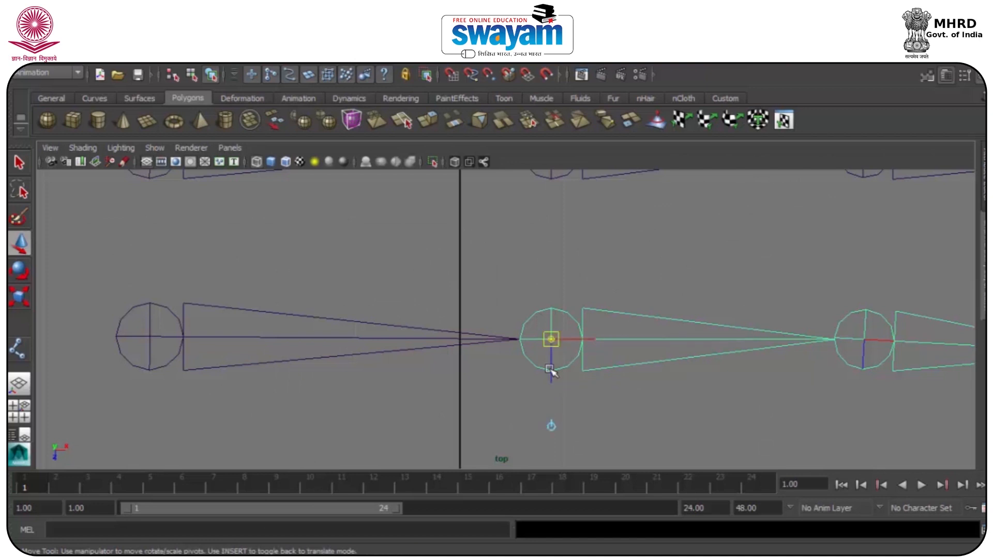
left_click_drag(549, 339, 487, 345)
key("e")
key("ctrl+z")
key("ctrl+z")
key("w")
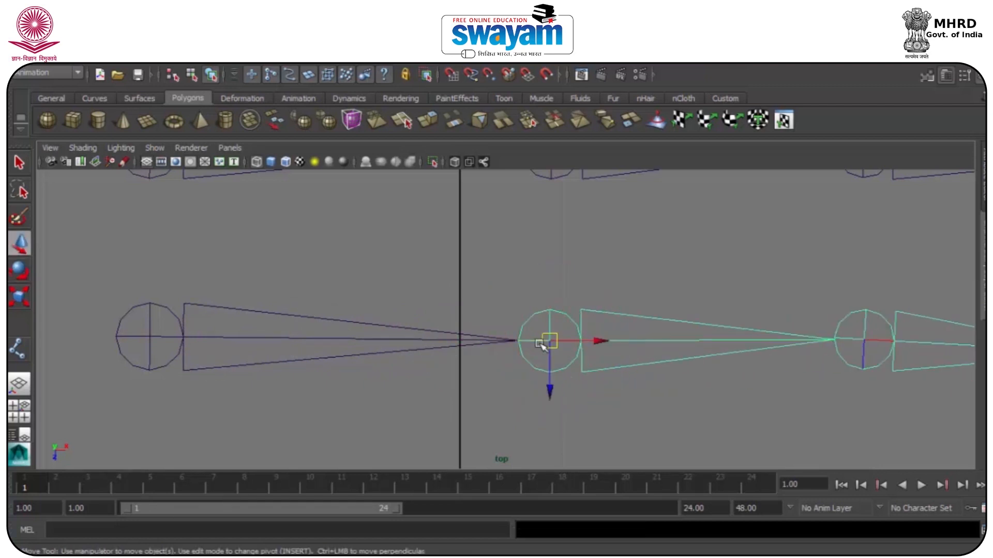
left_click(589, 275)
Rotate the fourth chain's third joint to bring the end joint in line, and move it slightly outward along X
scroll(591, 275, "down", 4)
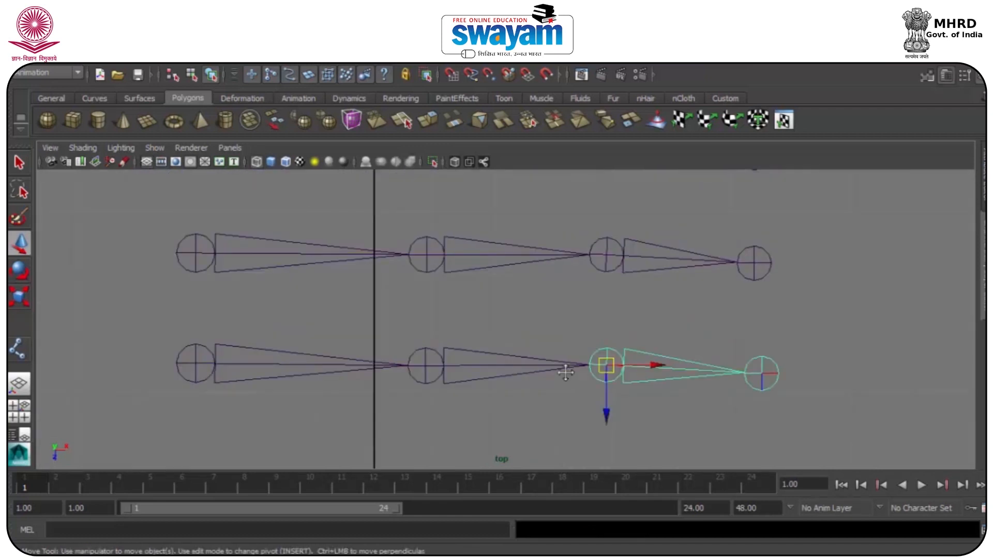
key("Insert")
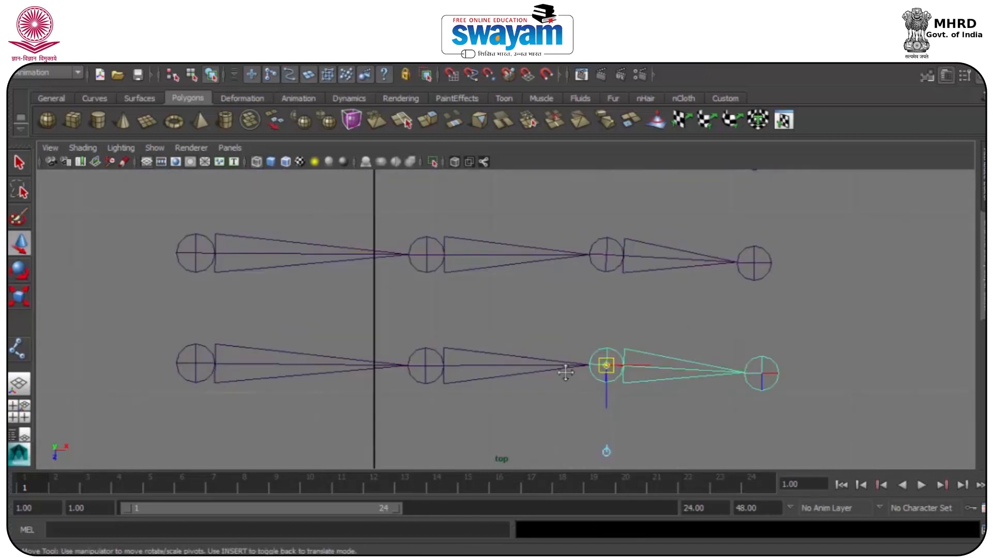
key("e")
left_click_drag(564, 317, 555, 309)
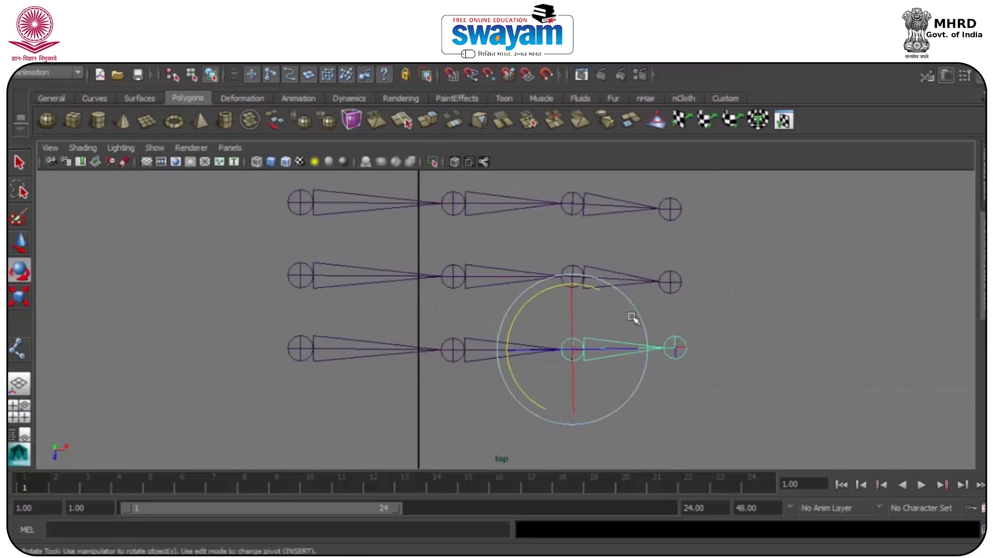
key("w")
mouse_move(627, 348)
left_mouse_down()
mouse_move(644, 350)
mouse_move(609, 343)
mouse_move(639, 348)
left_mouse_up()
left_click(693, 312)
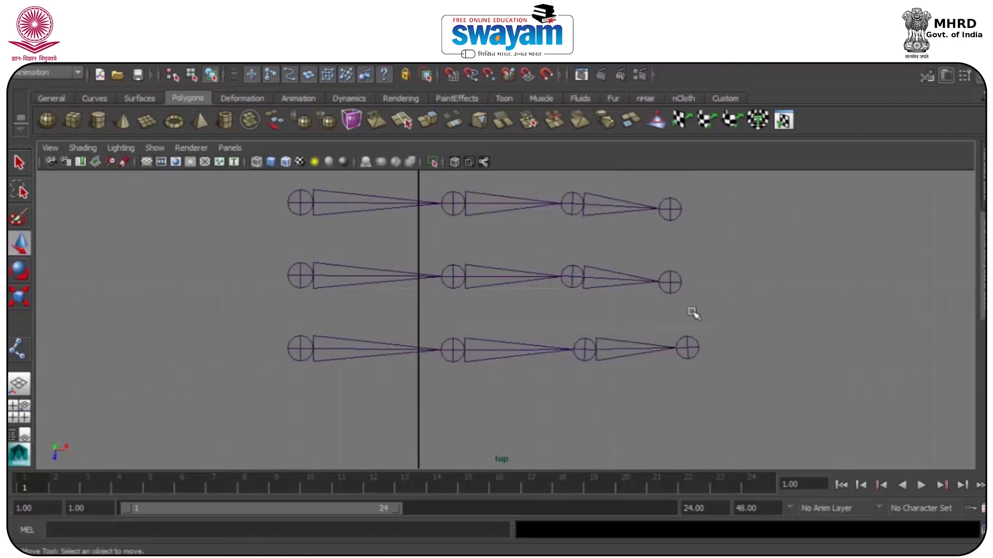
Select the fourth chain's root joint, examine its attributes in the Channel Box and deselect it
left_click(301, 347)
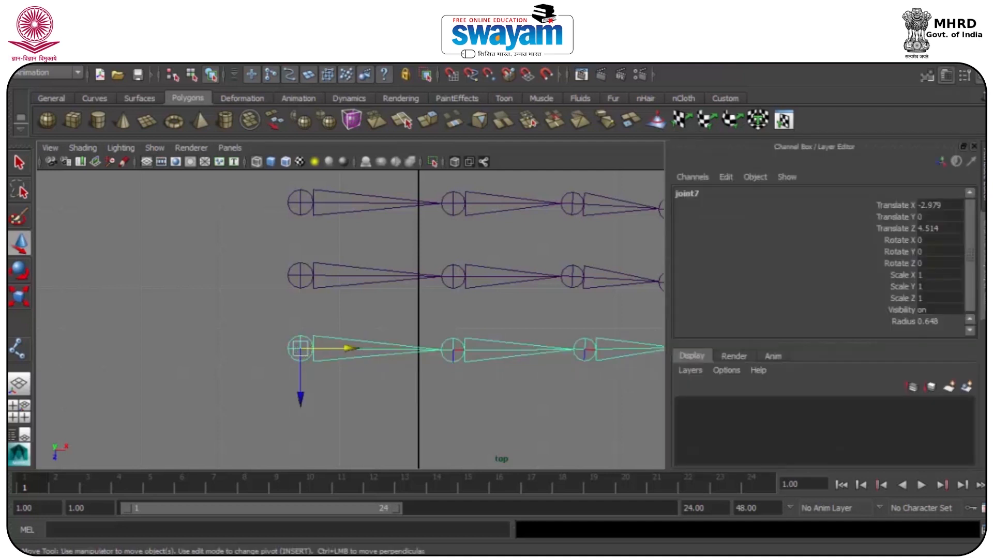
key("ctrl+a")
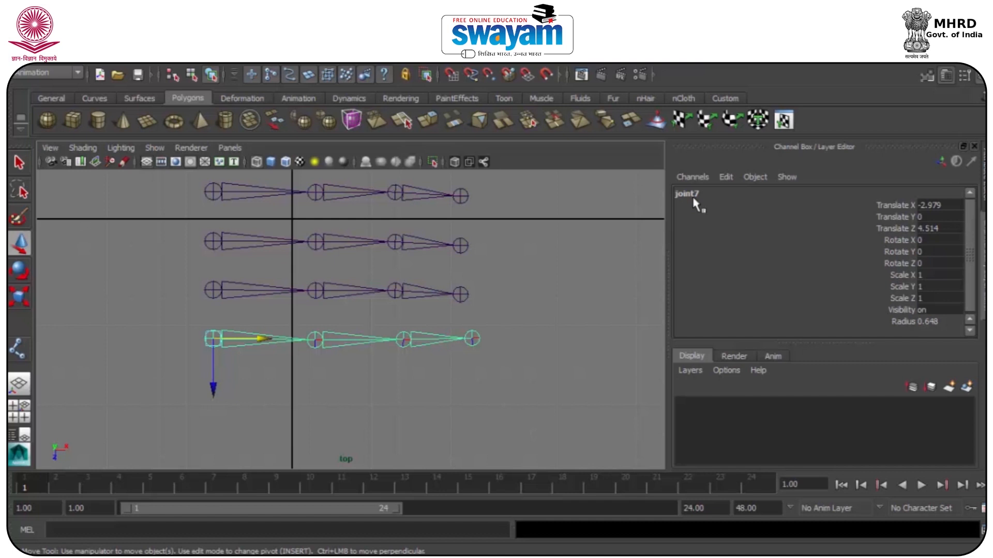
left_click(75, 319)
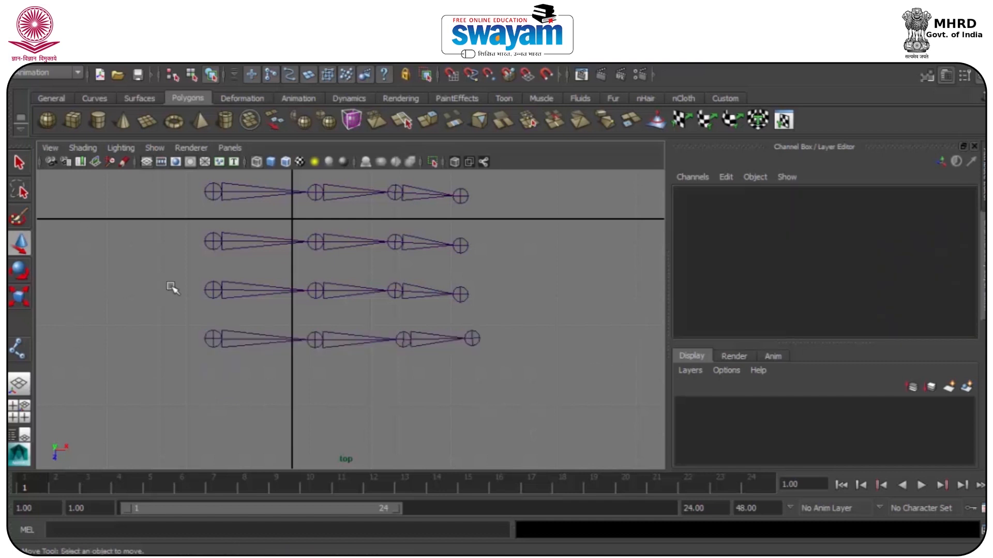
Try a Radius of 1 on the third chain's root joint, undo the change and deselect the chain
left_click(218, 296)
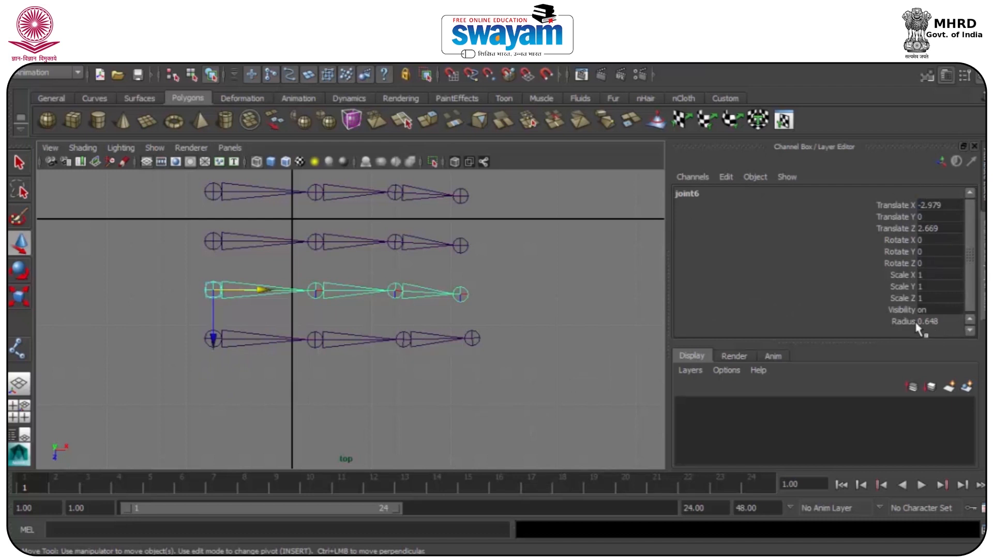
double_click(933, 321)
left_click(903, 321)
left_click(925, 326)
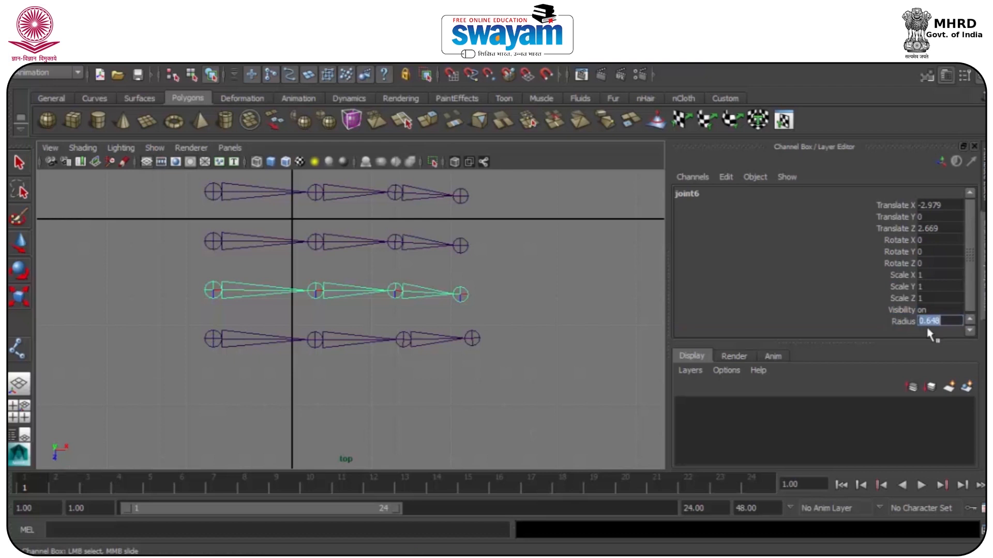
type("1")
key("Return")
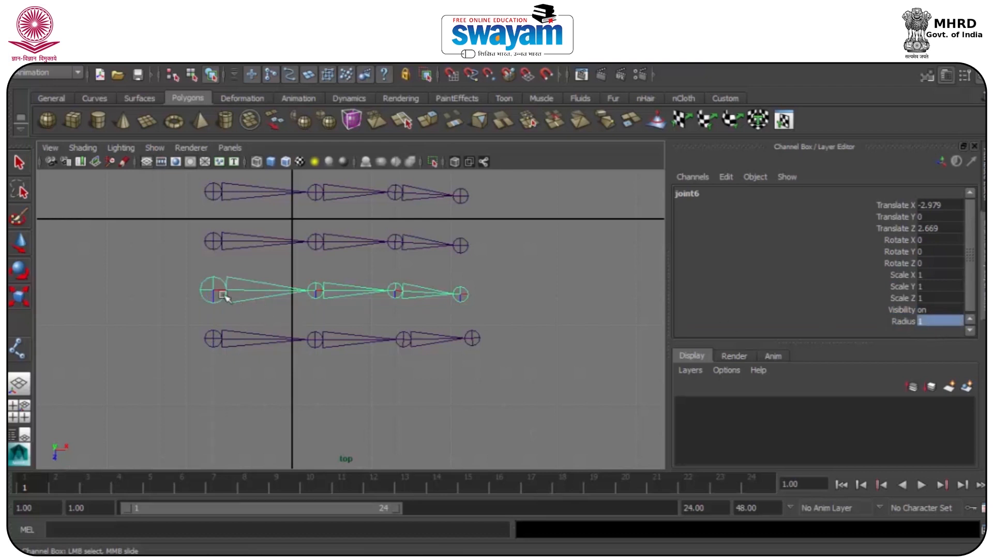
key("ctrl+z")
left_click(523, 296)
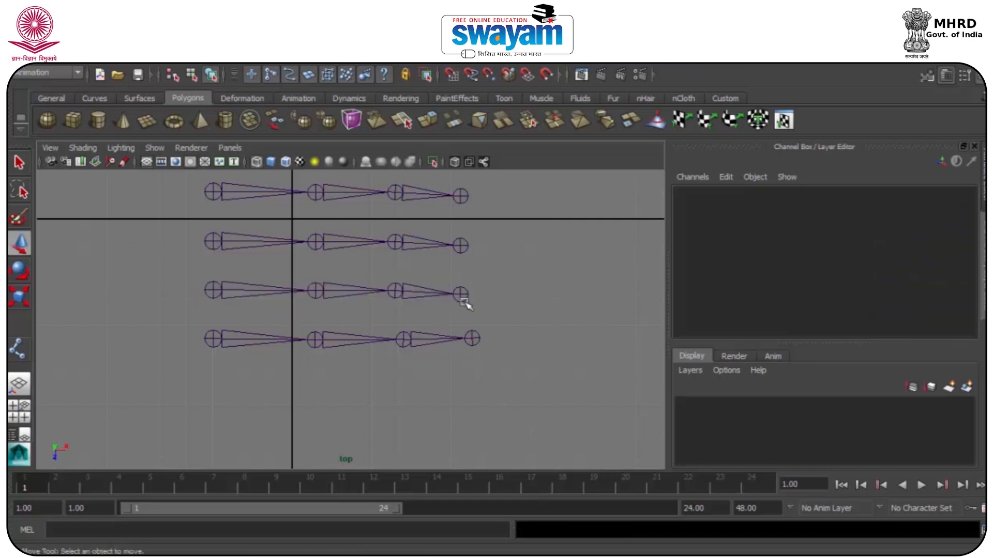
Set the Radius of the third chain's third joint to 2 and deselect it
left_click(395, 291)
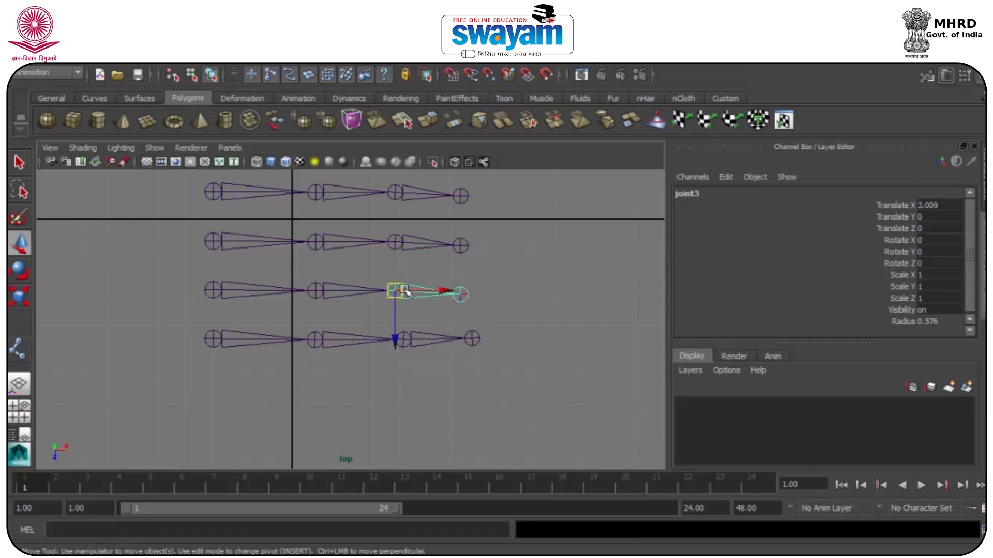
double_click(934, 322)
type("2")
key("Return")
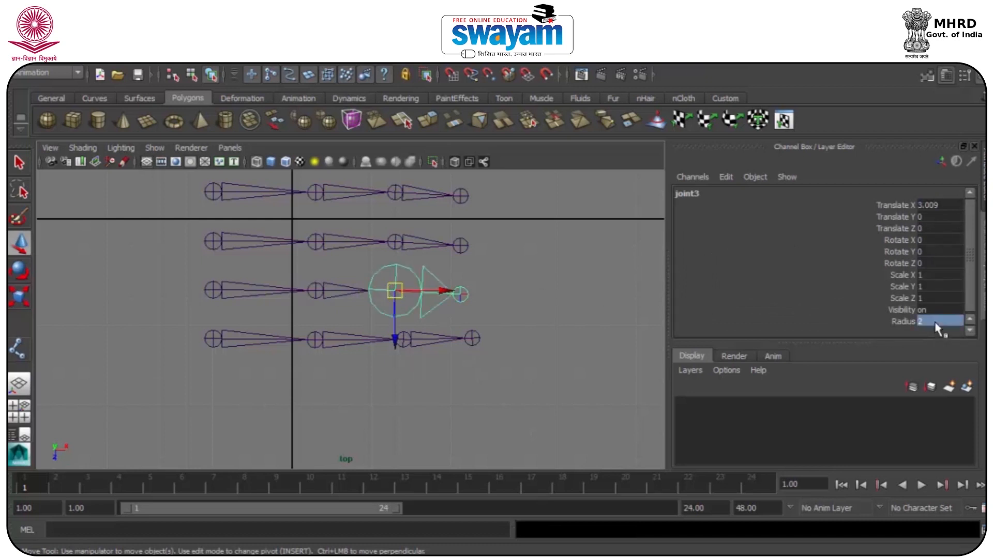
left_click(491, 286)
scroll(482, 308, "up", 3)
scroll(543, 343, "down", 1)
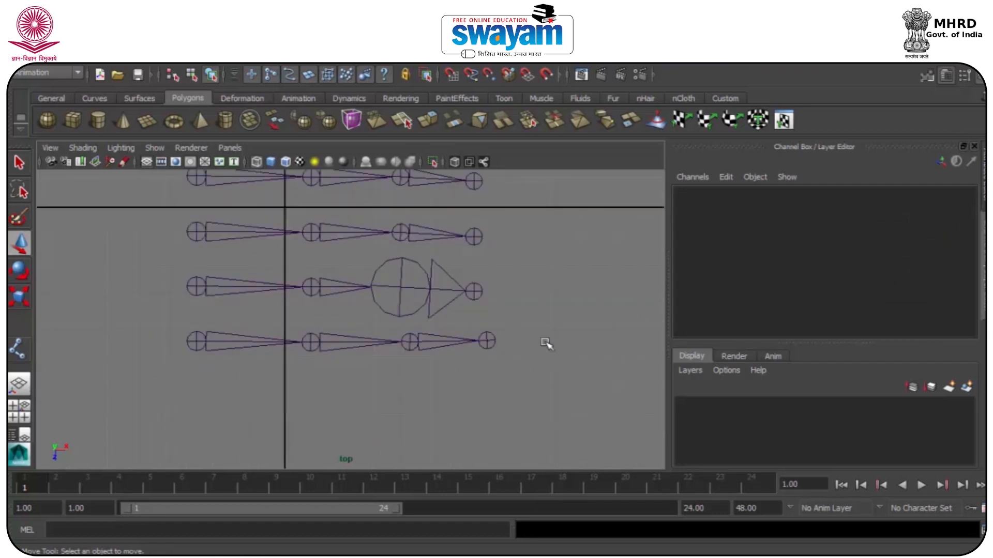
Inspect the enlarged joint in the perspective view and undo its radius change
key("space")
key("space")
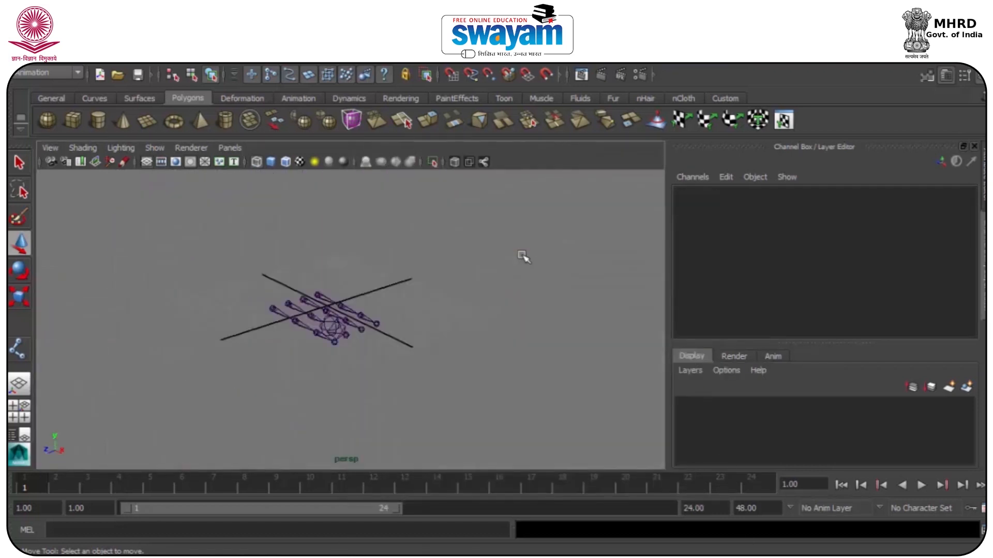
scroll(368, 278, "up", 5)
left_click_drag(412, 350, 502, 368, "alt")
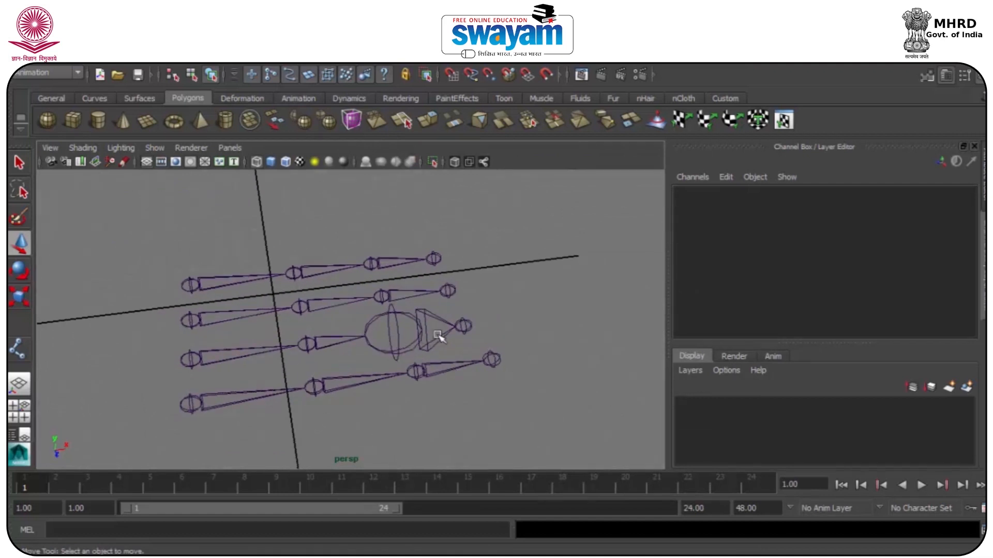
key("ctrl+z")
key("ctrl+z")
key("ctrl+z")
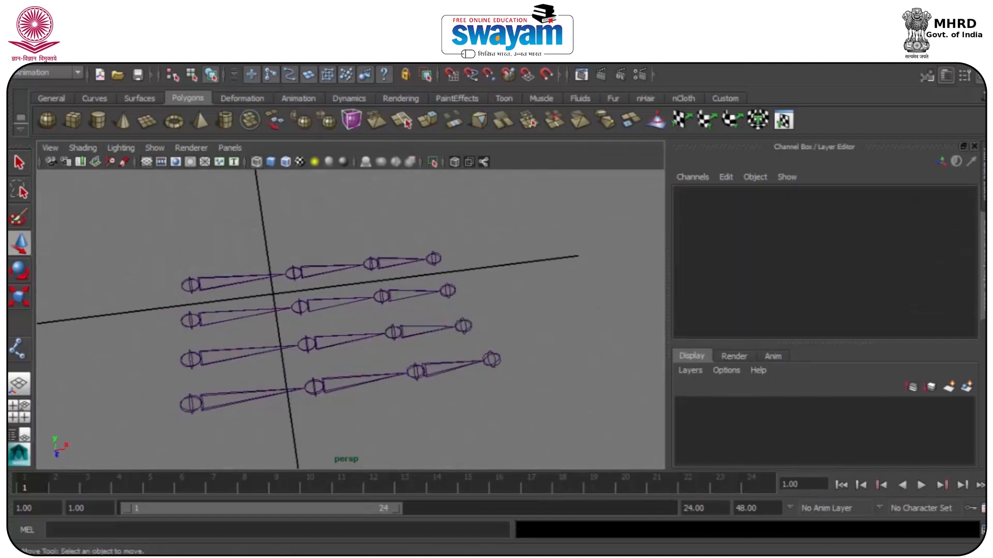
Hide the Channel Box and view all four joint chains at an angle in the perspective view
key("ctrl+shift+c")
middle_click_drag(523, 336, 521, 299, "alt")
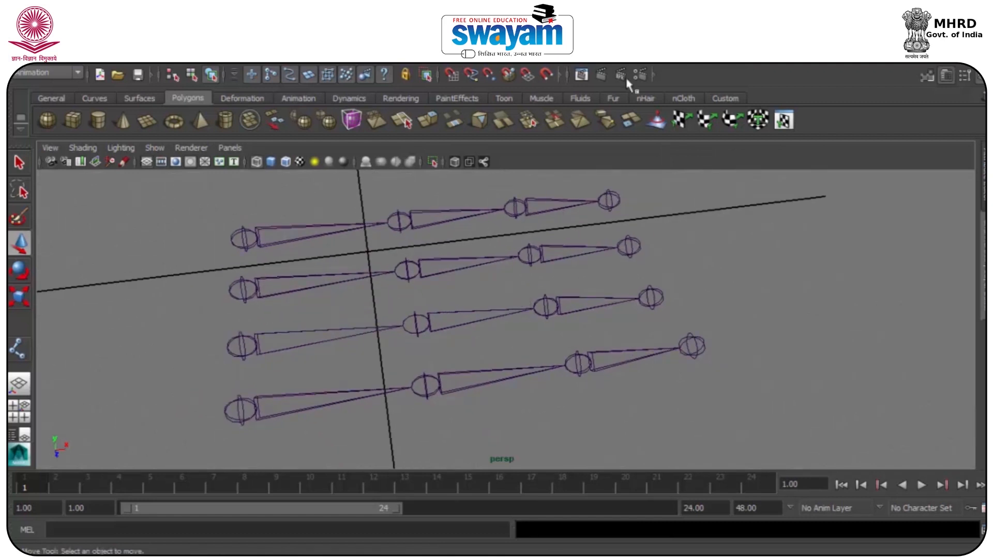
left_click_drag(479, 250, 576, 255, "alt")
mouse_move(683, 284)
left_mouse_down("alt")
mouse_move(557, 277)
mouse_move(680, 292)
left_mouse_up("alt")
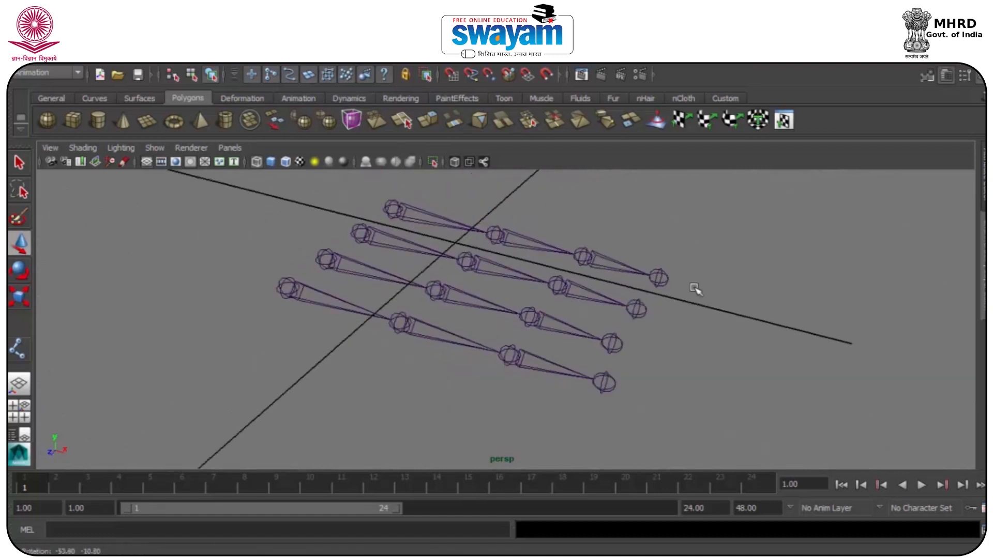
Lengthen the second chain by moving its second joint outward along X and its end joint to about X 9.12
left_click(544, 299)
left_click_drag(545, 298, 557, 275, "alt")
left_click(698, 307)
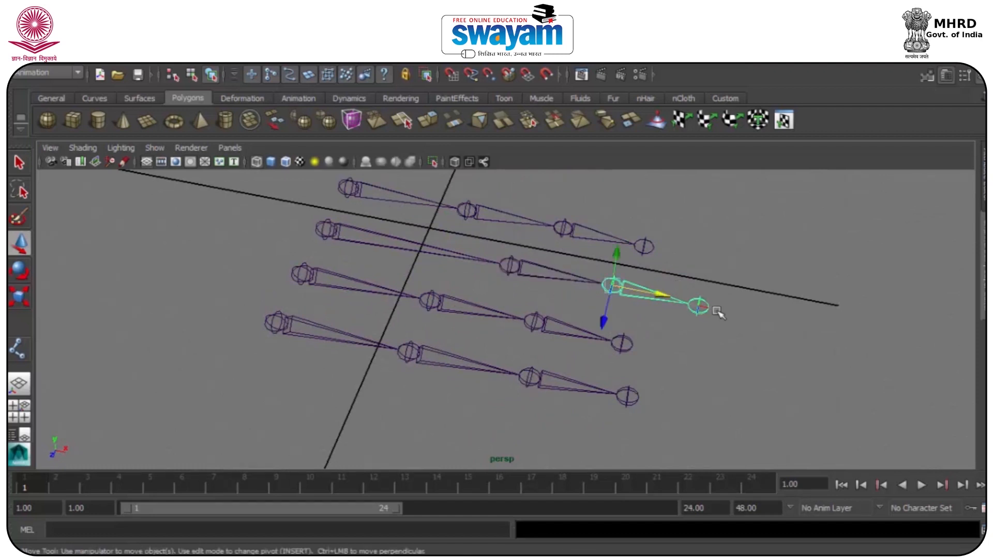
left_click_drag(711, 323, 744, 326)
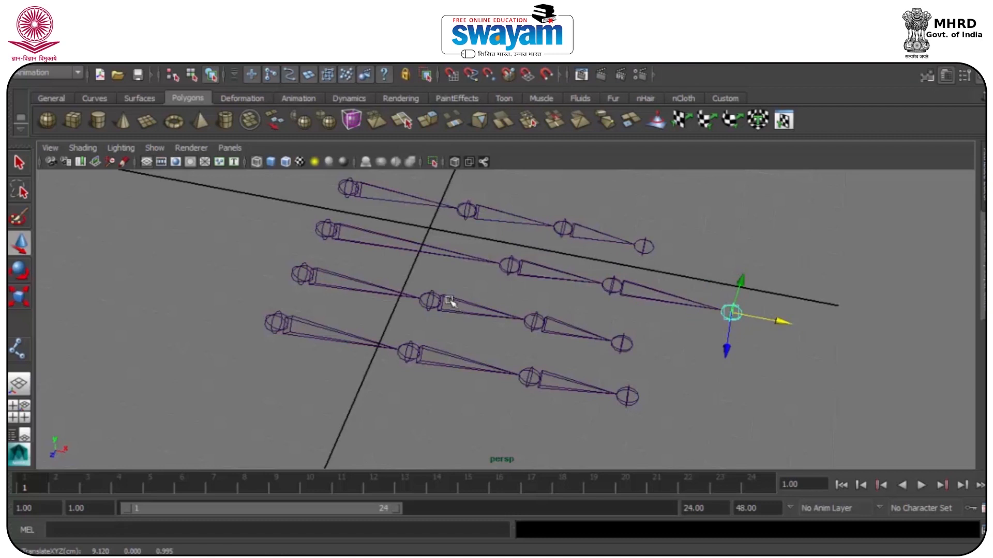
Select the third chain's second joint and move it with its children outward along X to about 2.64
left_click(425, 295)
left_click(436, 293)
left_click(436, 293)
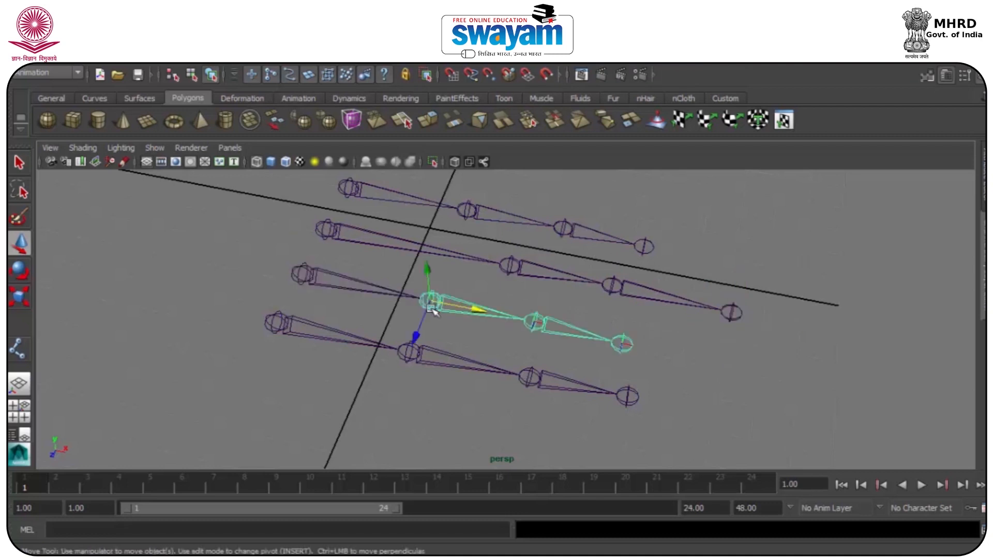
left_click_drag(477, 317, 537, 320)
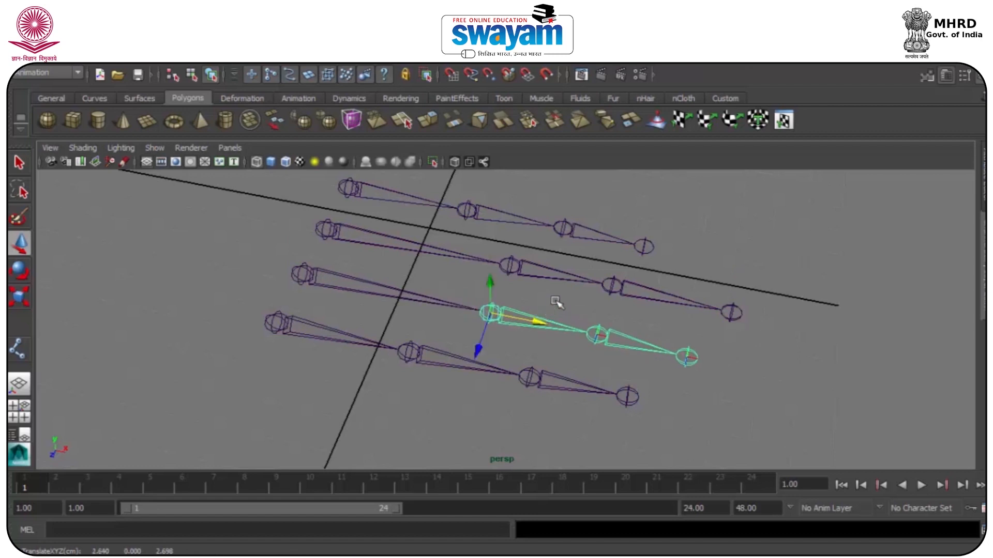
Move the third chain's third joint and its end joint outward along X to lengthen the middle bone
left_click(624, 344)
left_click_drag(641, 345, 697, 355)
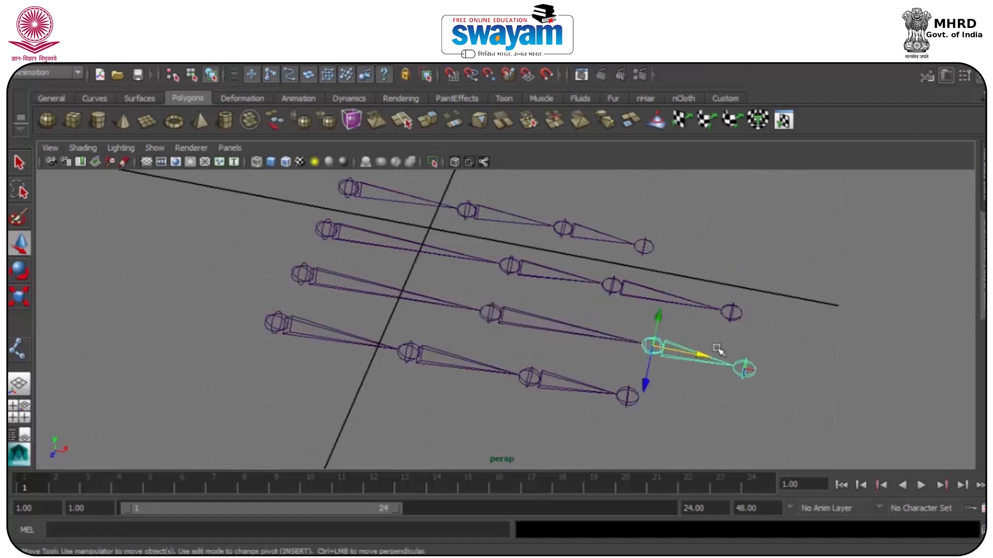
left_click(745, 369)
left_click(778, 376)
left_click(750, 365)
Vary the fourth chain's bone lengths by moving its end joint outward, its second joint to about X 1.1, and adjusting its third joint
left_click(628, 394)
left_click_drag(652, 403, 699, 414)
left_click(518, 374)
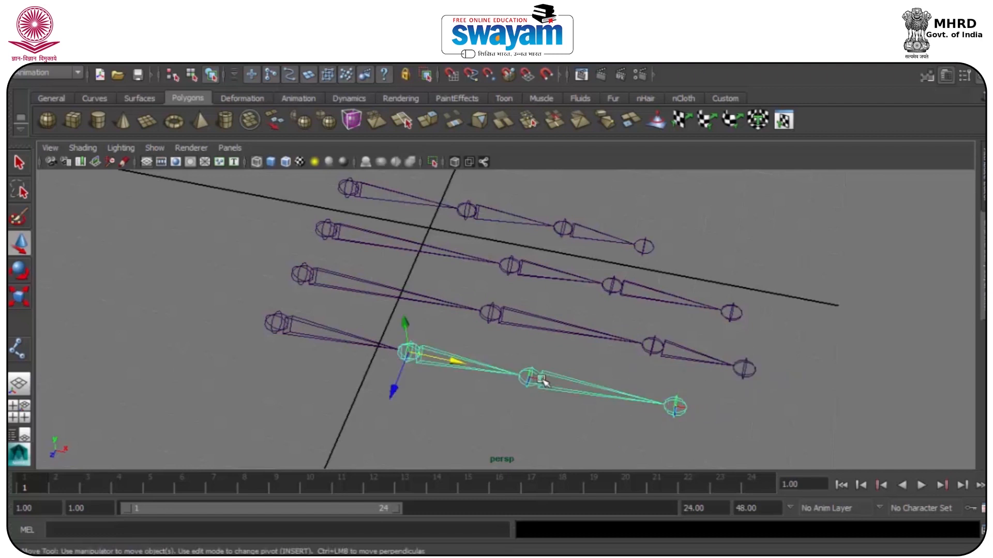
left_click_drag(432, 363, 442, 365)
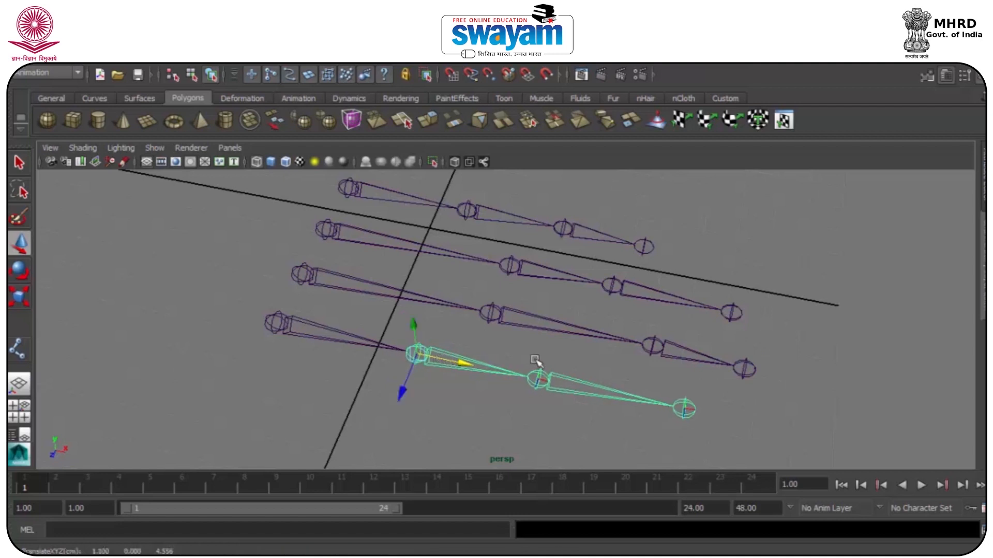
left_click(551, 358)
left_click(539, 378)
left_click_drag(560, 383, 485, 393)
Set the global joint display size to 0.87 with the fourth chain's root joint selected
scroll(569, 386, "down", 2)
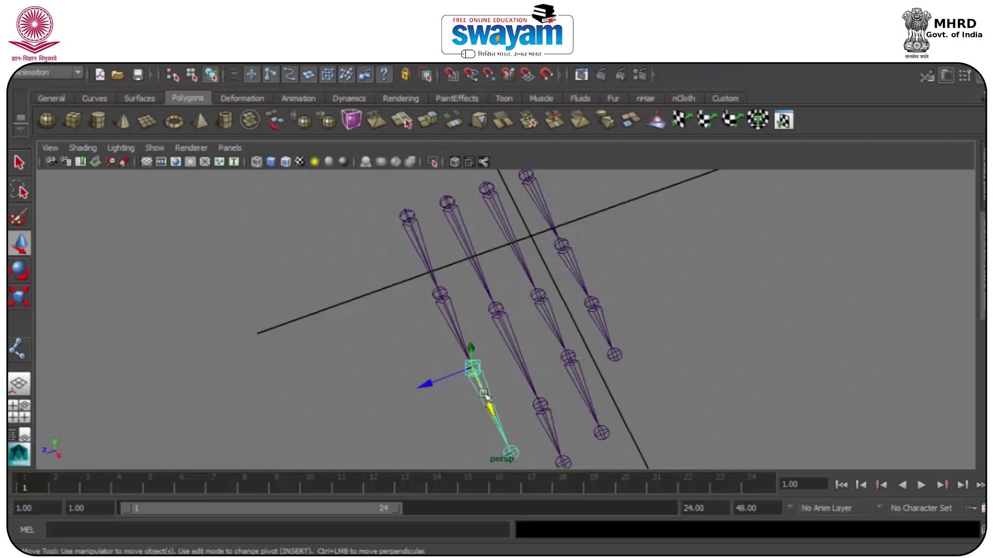
left_click(421, 299)
left_click_drag(340, 244, 388, 243, "alt")
left_click(354, 295)
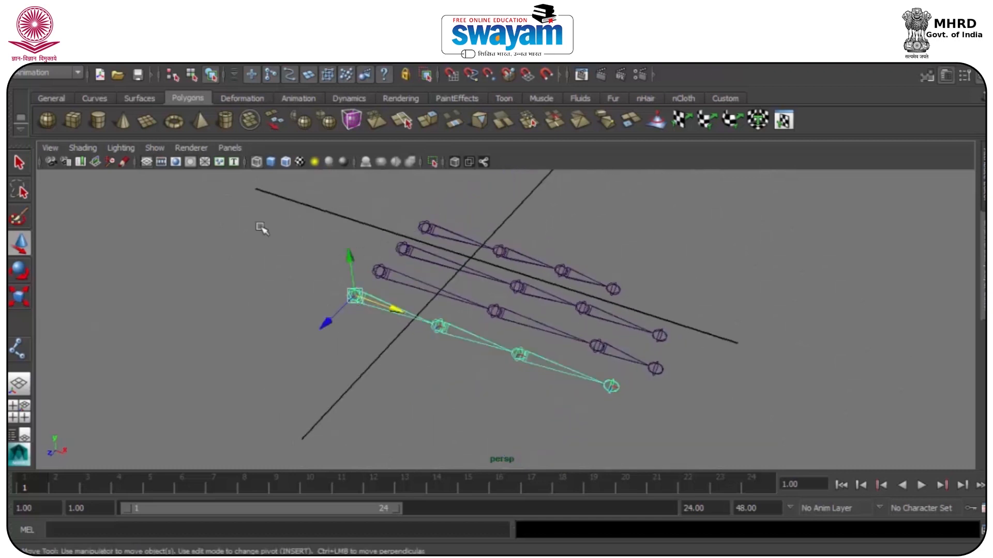
left_click(140, 62)
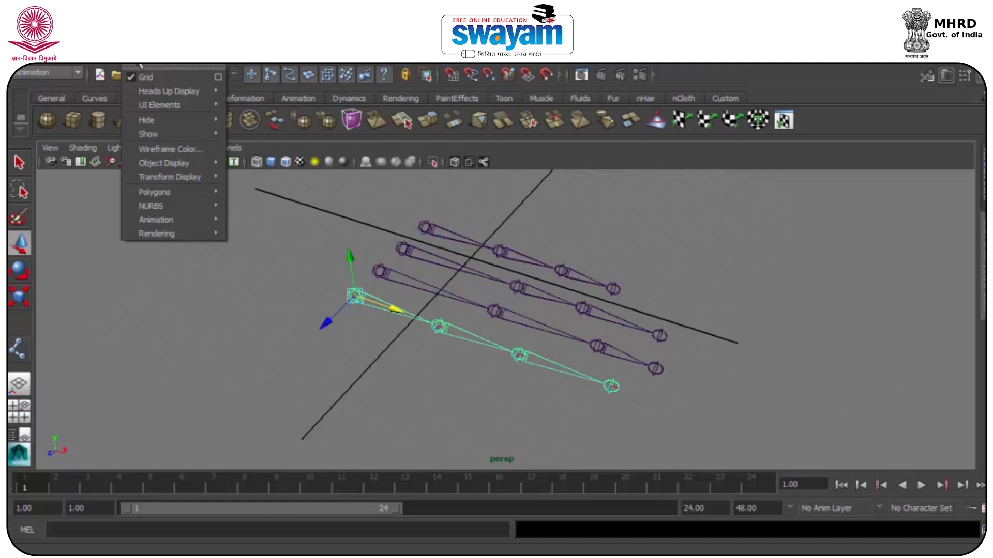
mouse_move(195, 218)
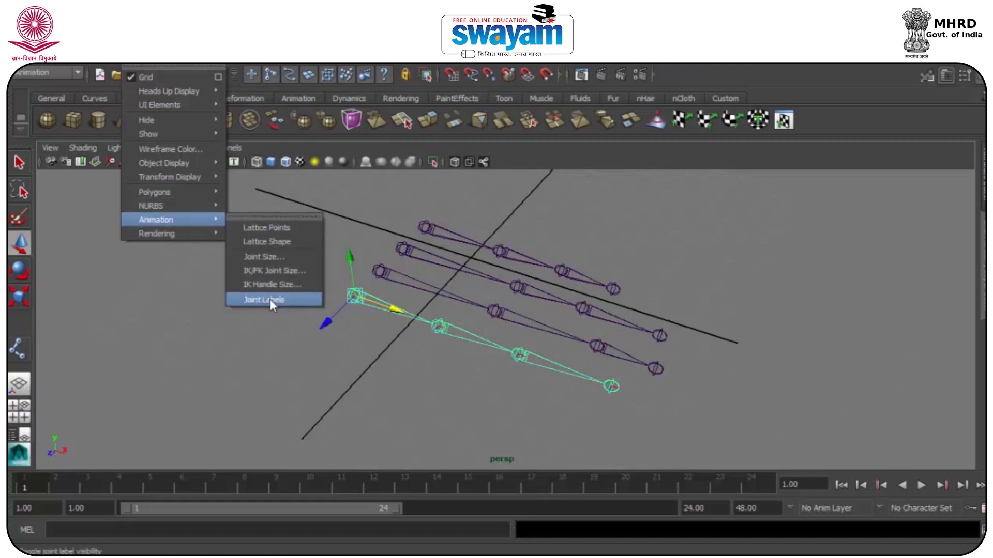
left_click(281, 256)
left_click_drag(433, 225, 684, 287)
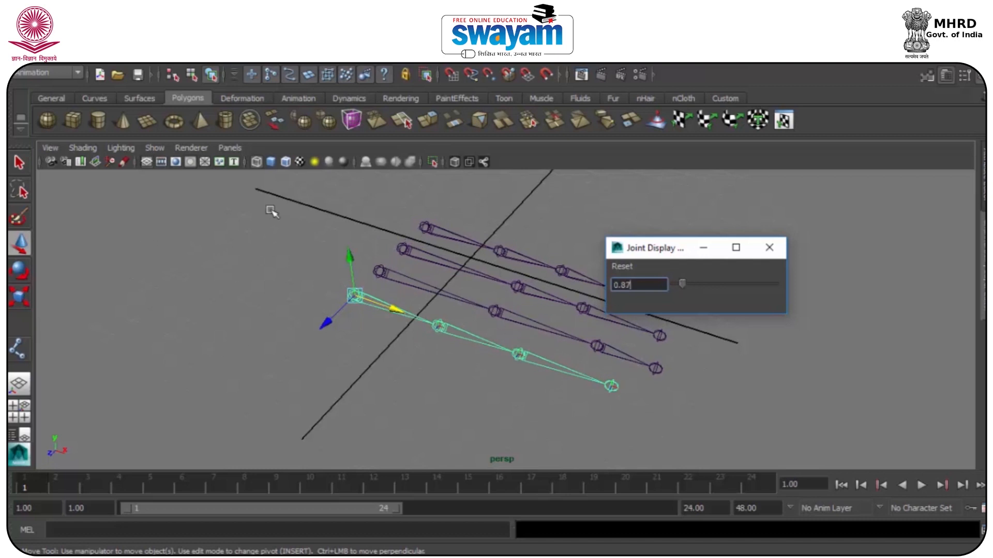
left_click(772, 247)
left_click(785, 286)
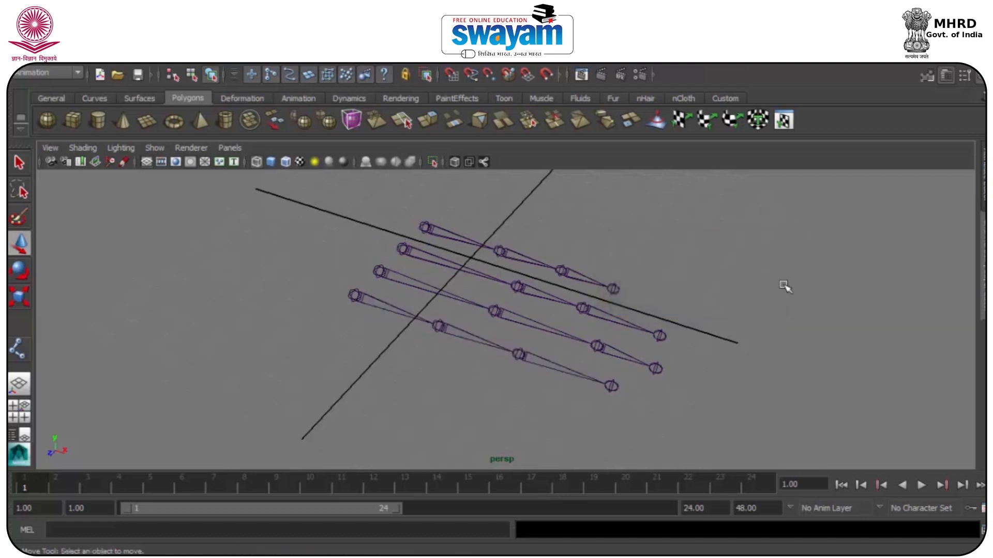
Check the radius of the first chain's second joint in the Channel Box, leaving the Channel Box hidden
left_click(504, 257)
left_click(983, 284)
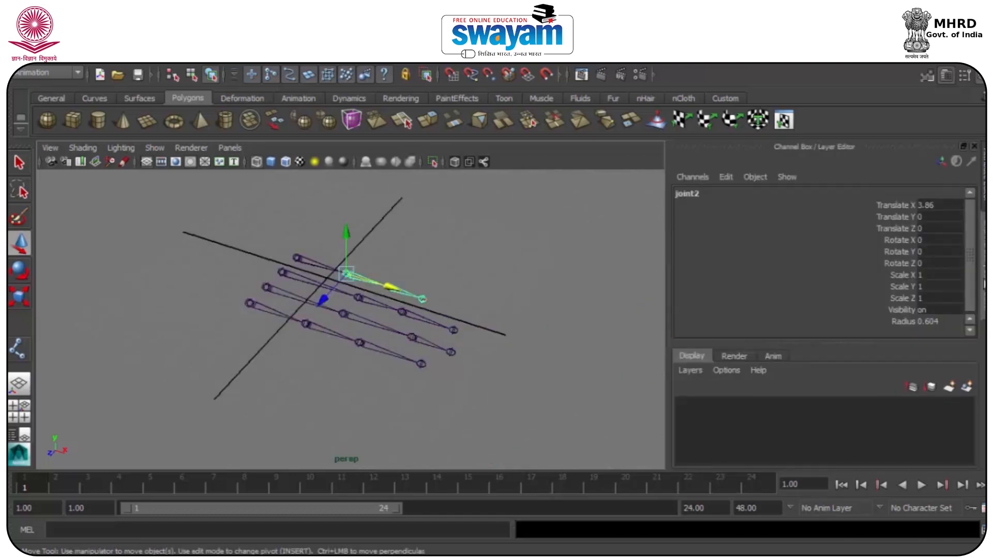
left_click(926, 322)
left_click(573, 233)
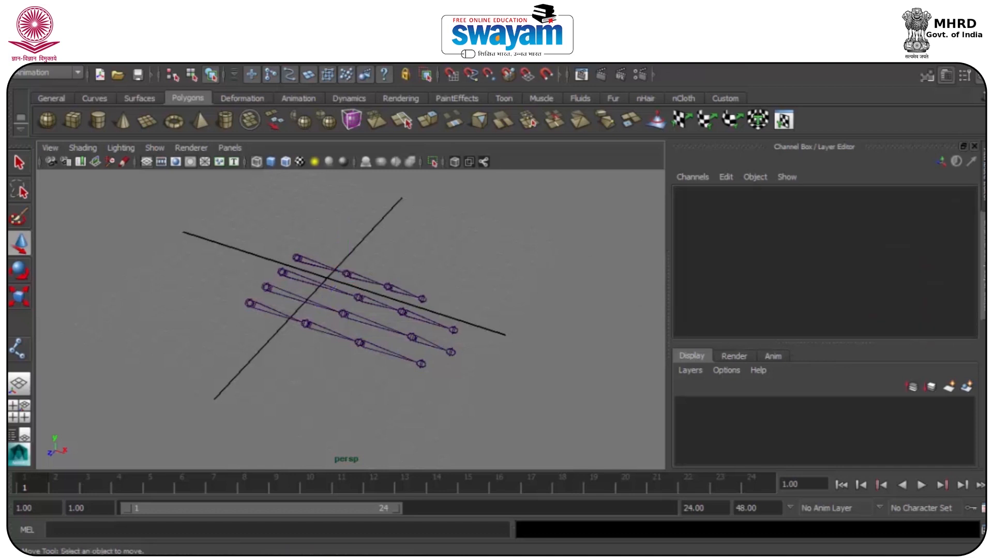
left_click(981, 297)
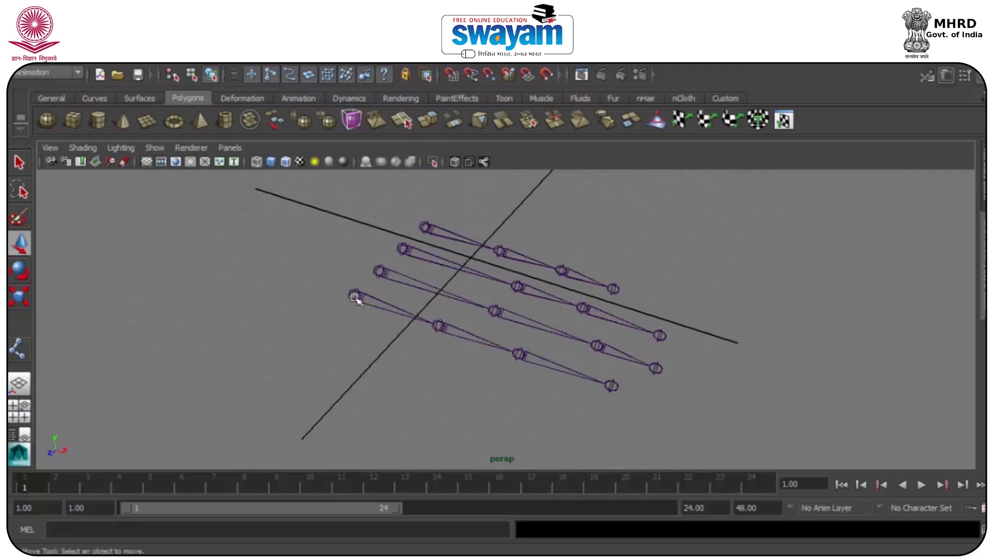
Select the fourth chain's root joint and readjust the global joint display size
left_click(355, 296)
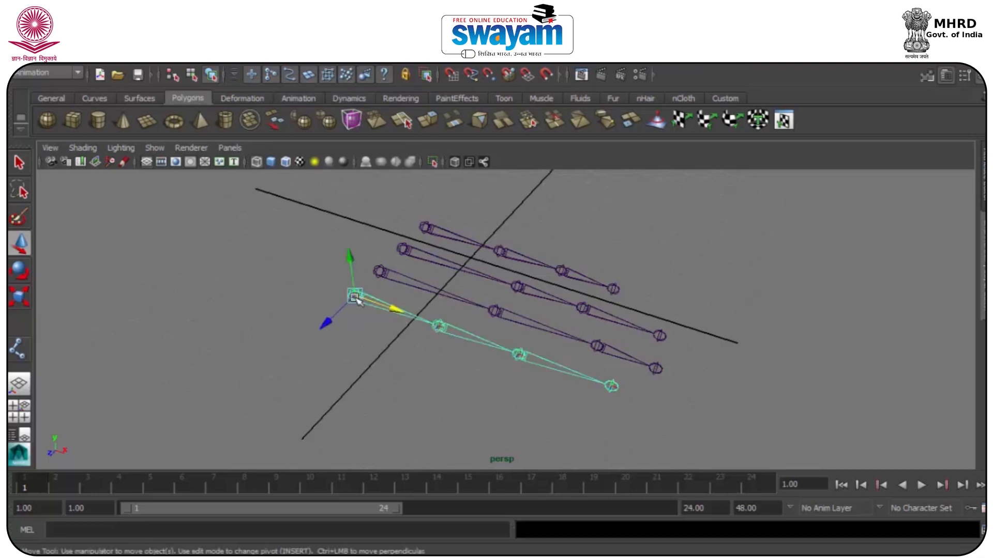
left_click(132, 65)
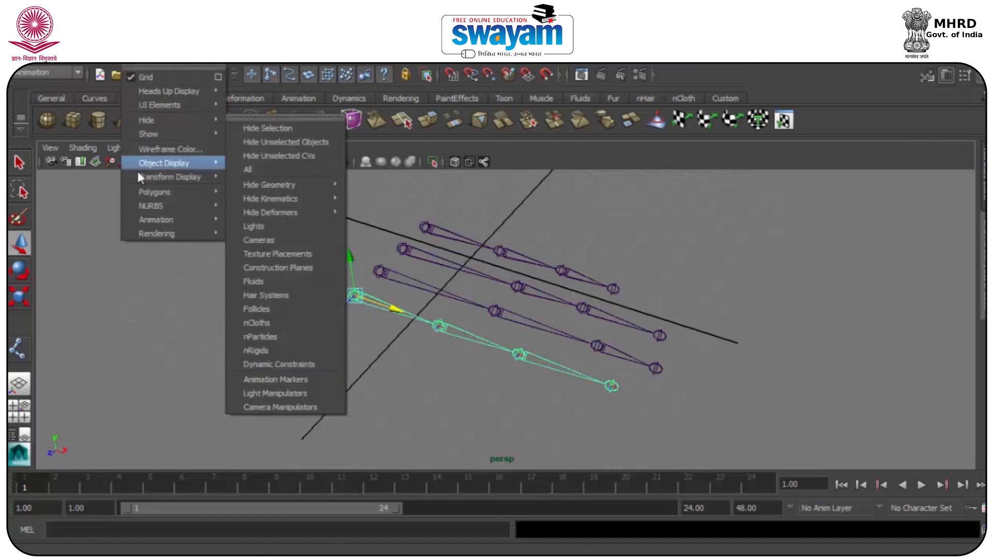
mouse_move(156, 221)
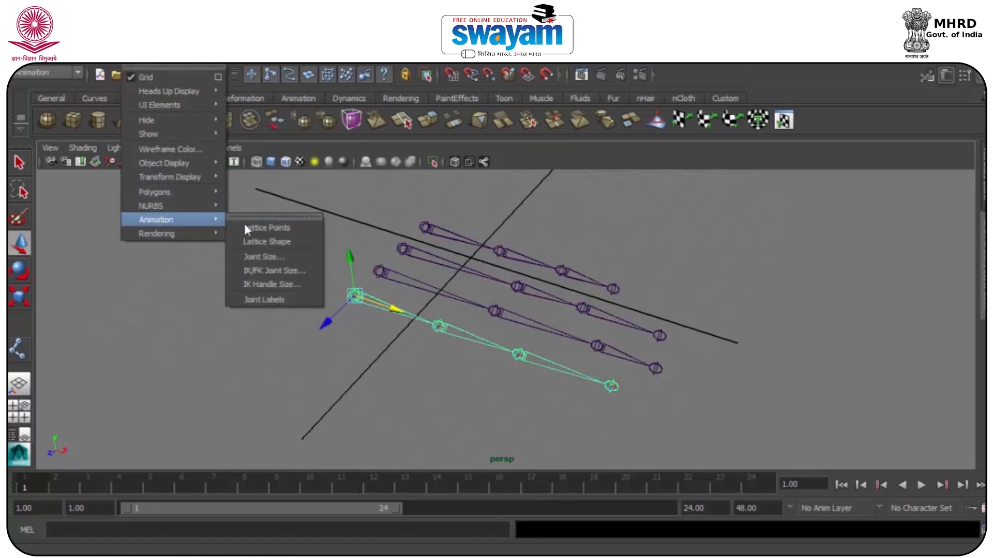
left_click(264, 255)
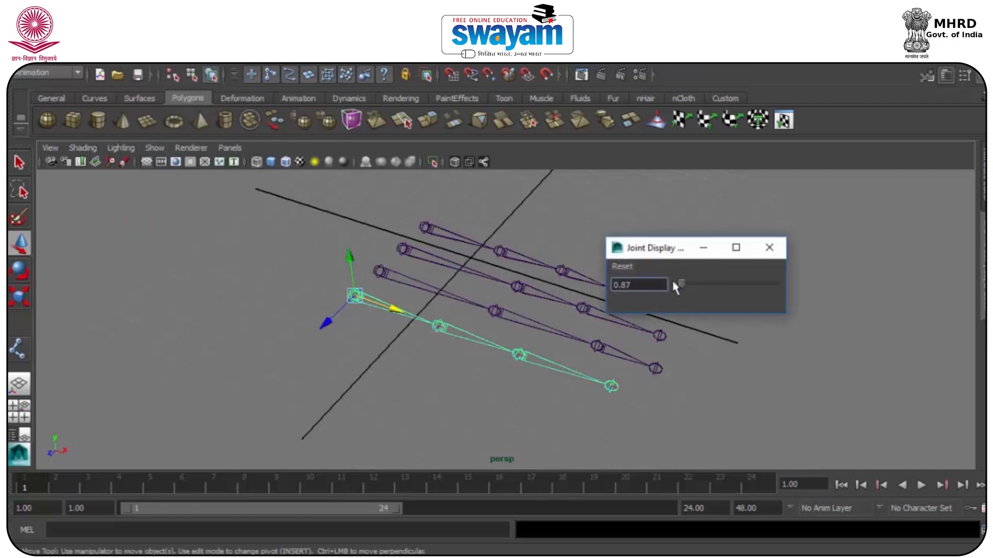
left_click_drag(680, 290, 686, 293)
left_click(769, 247)
left_click(773, 250)
Draw a separate two-joint bone beside the four chains in the perspective view with the Joint Tool
left_click_drag(771, 251, 553, 326, "alt")
middle_click_drag(500, 306, 808, 288, "alt")
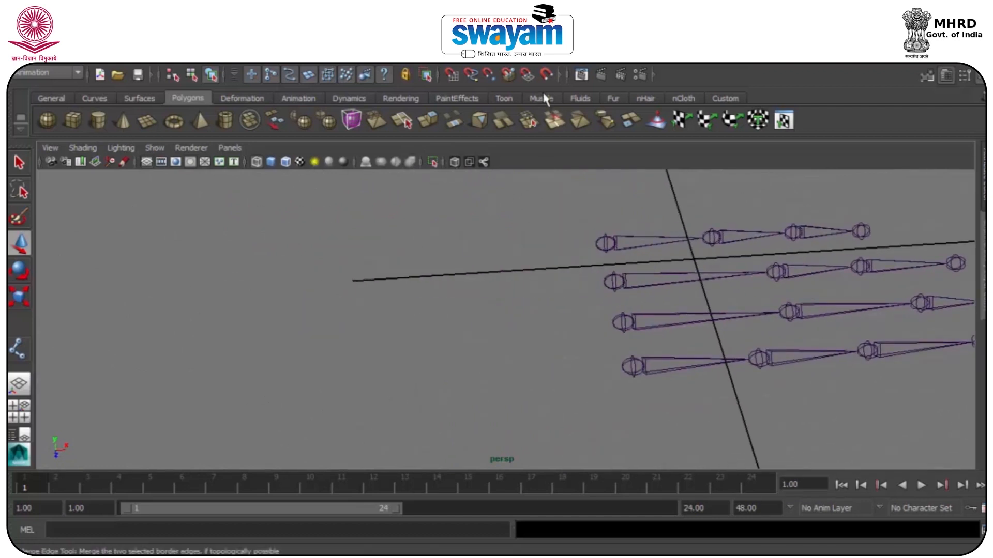
left_click(504, 66)
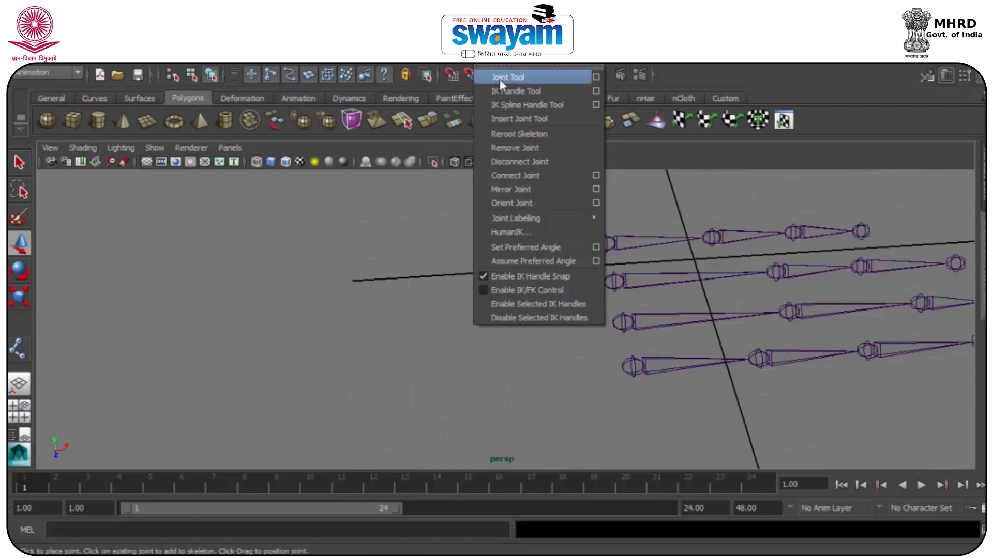
left_click(504, 77)
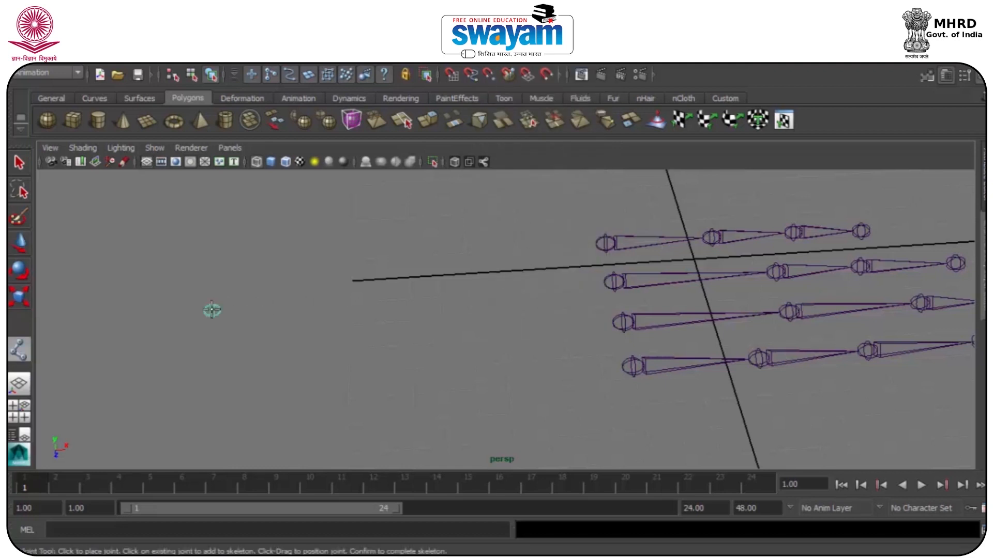
left_click(550, 304)
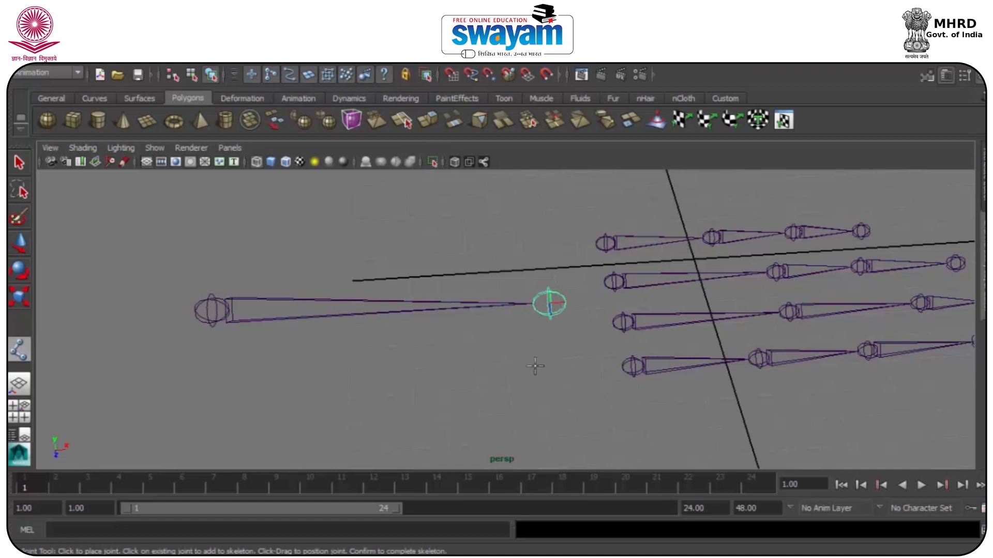
key("w")
left_click(557, 310)
left_click_drag(522, 308, 539, 371)
left_click(428, 344)
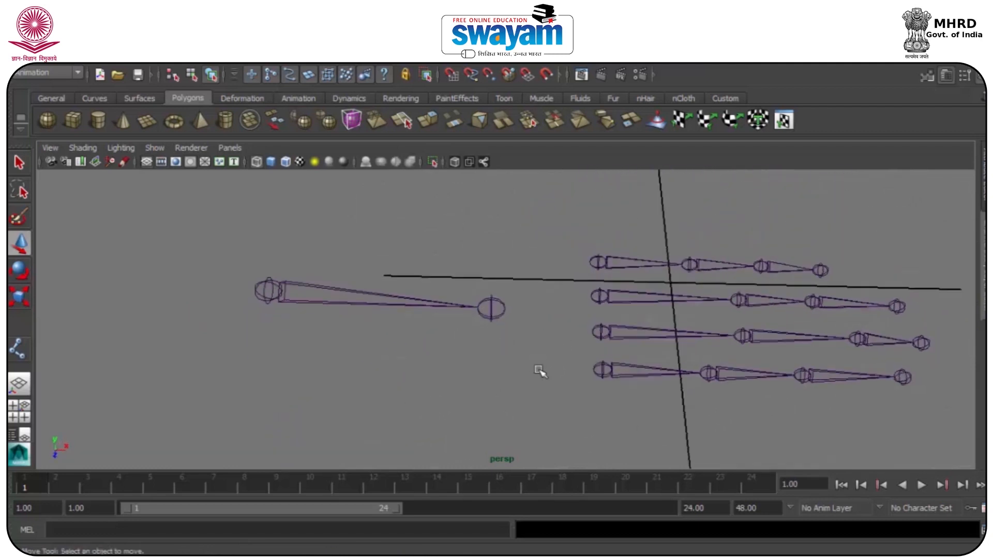
Duplicate the fourth chain and move the copy along X to about -8.12
middle_click_drag(539, 371, 455, 257, "alt")
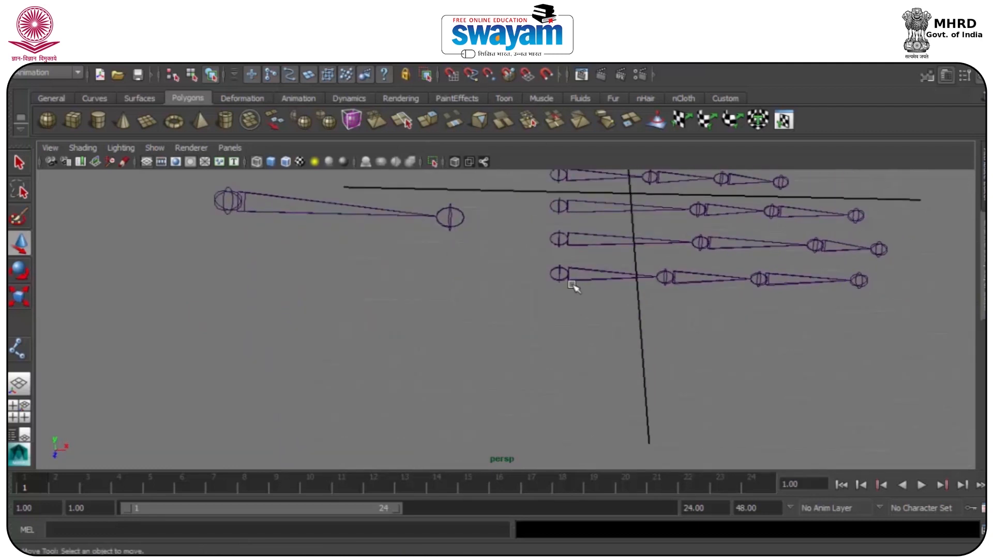
left_click(565, 277)
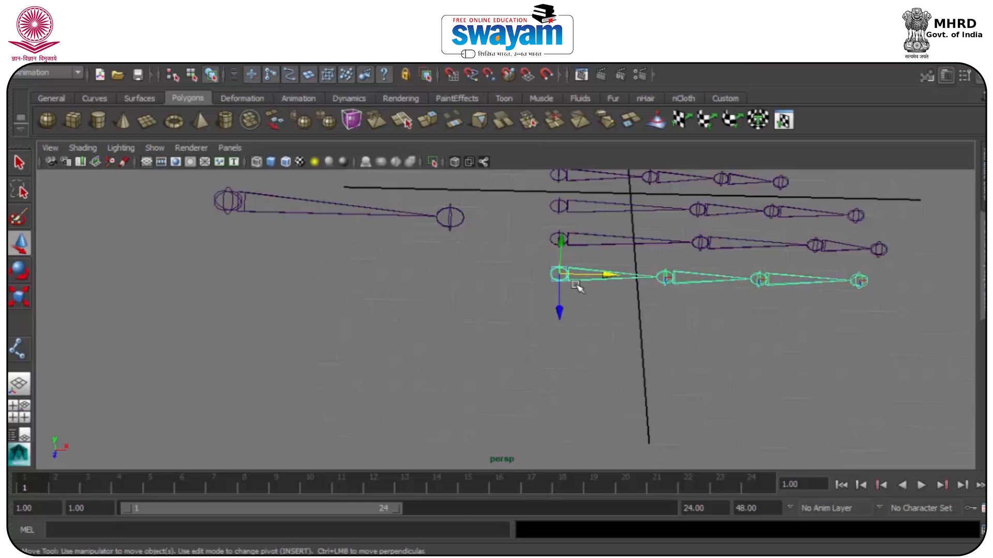
left_click_drag(567, 277, 443, 277)
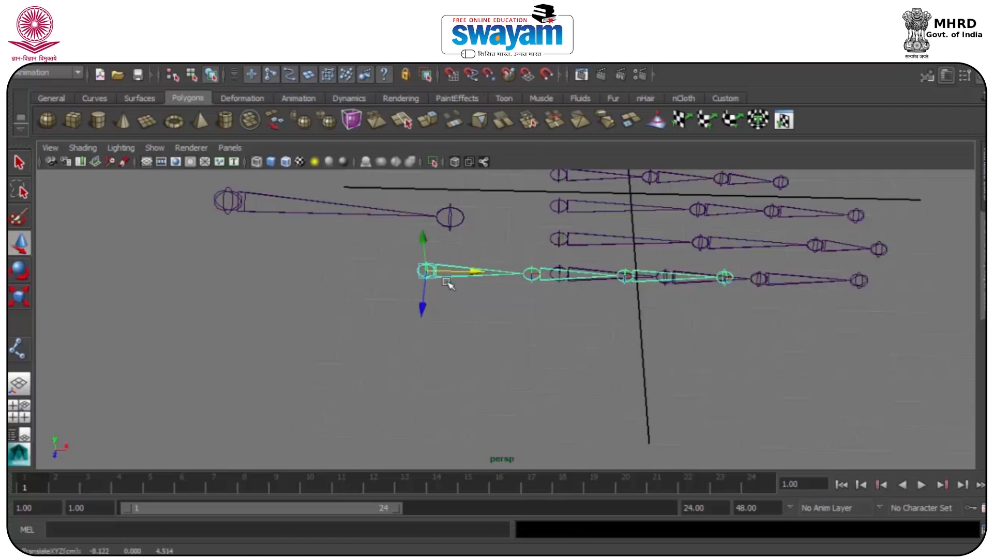
Rotate the duplicated chain's joints one after another so that the chain bends in a curve
key("e")
left_click_drag(463, 317, 413, 336)
left_click(496, 358)
left_click(497, 333)
left_click_drag(535, 385, 494, 393)
middle_click_drag(565, 399, 569, 181, "alt")
left_click(581, 279)
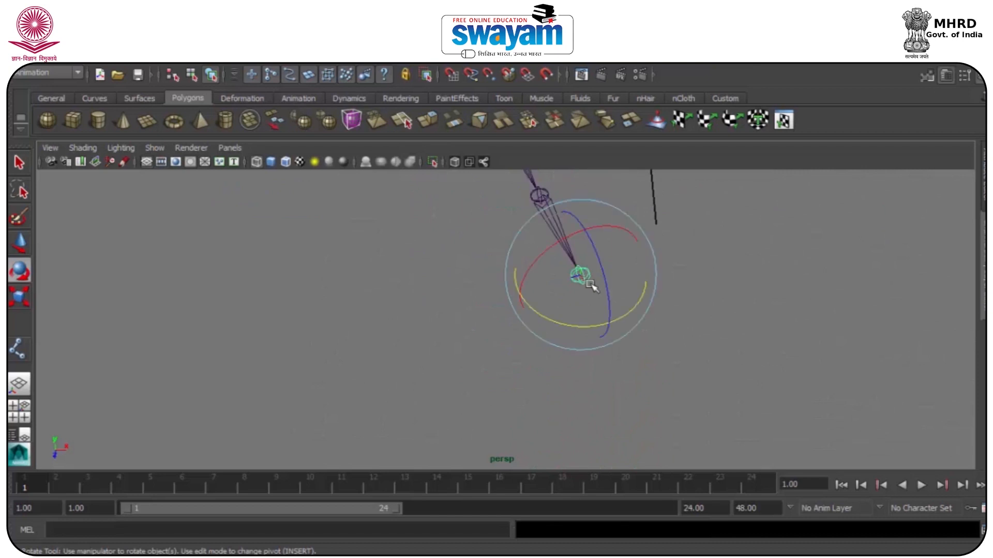
key("w")
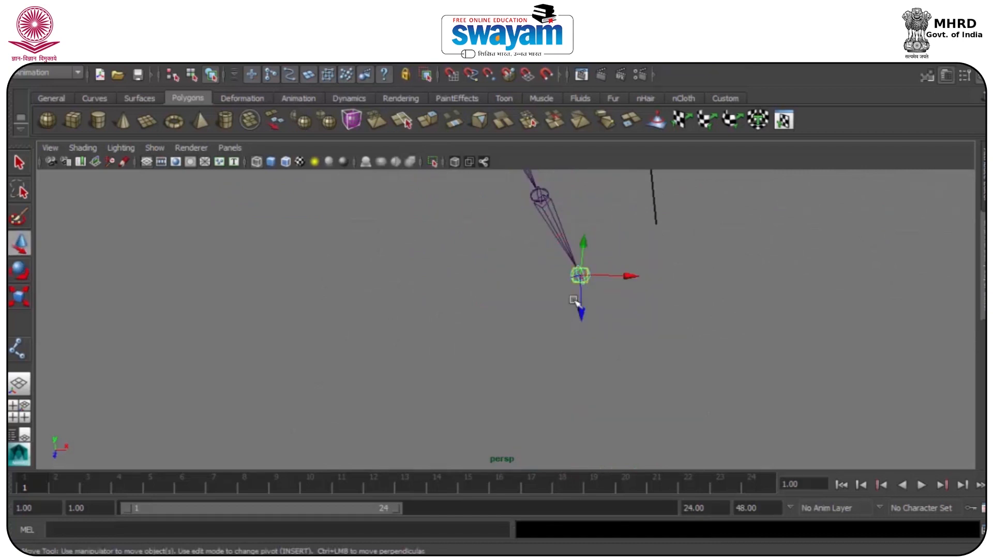
left_click(539, 196)
key("e")
left_click_drag(572, 247, 565, 240)
key("w")
Select the bent duplicate chain from its root joint and delete it
left_click_drag(583, 284, 655, 275, "alt")
middle_click_drag(653, 222, 690, 360, "alt")
left_click(376, 284)
left_click(383, 285)
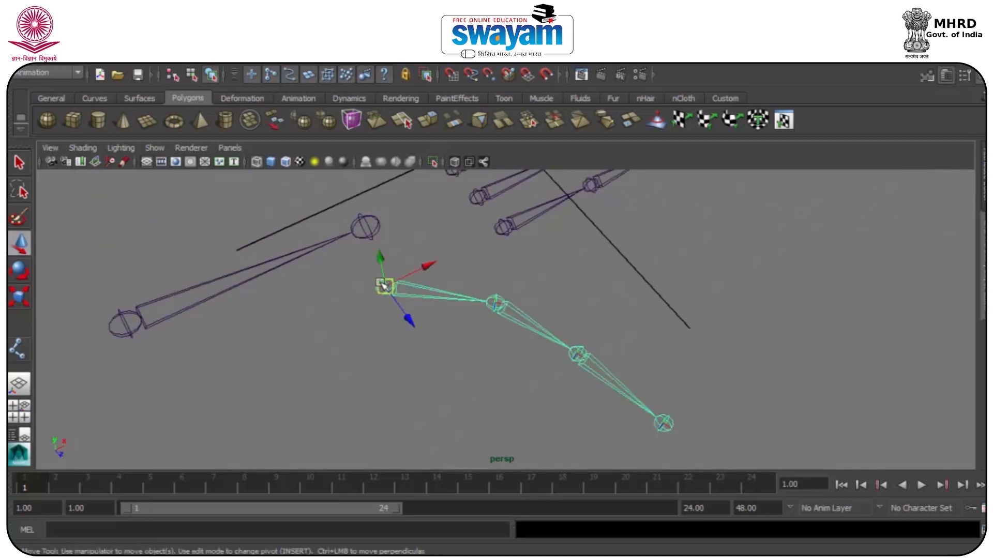
key("Delete")
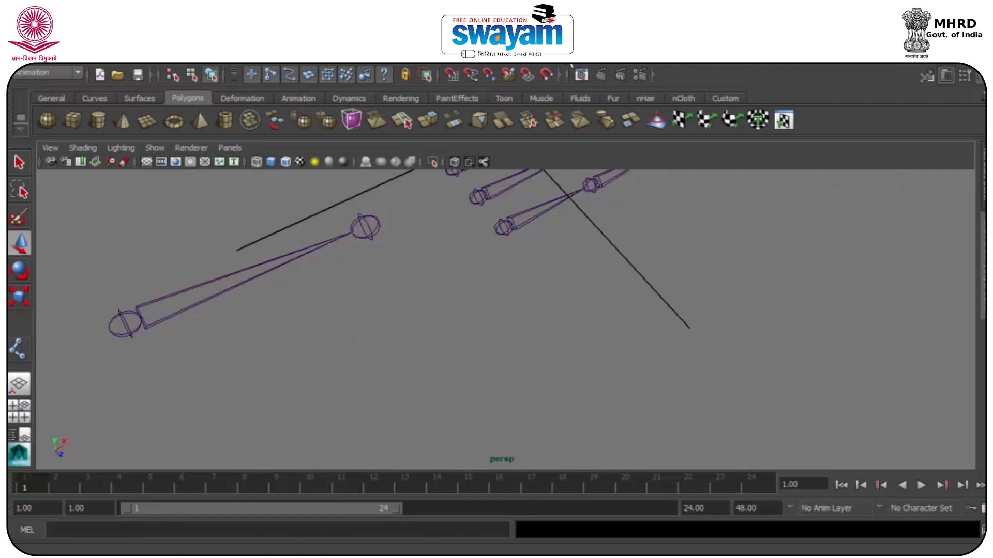
In the top view, straighten the separate two-joint bone by moving its end joint along Z to about 1.1
key("space")
key("space")
scroll(320, 246, "down", 5)
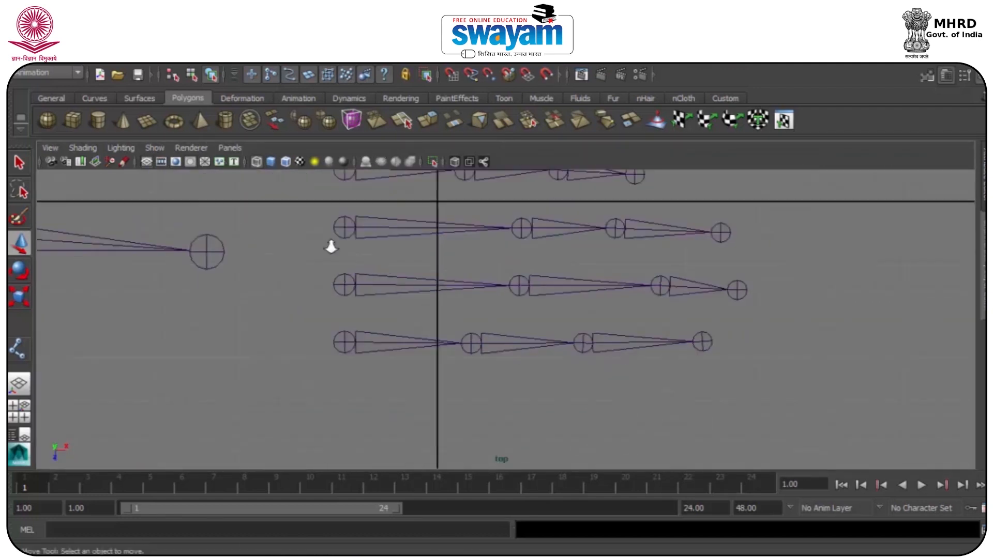
left_click(321, 277)
left_click(333, 255)
left_click(314, 276)
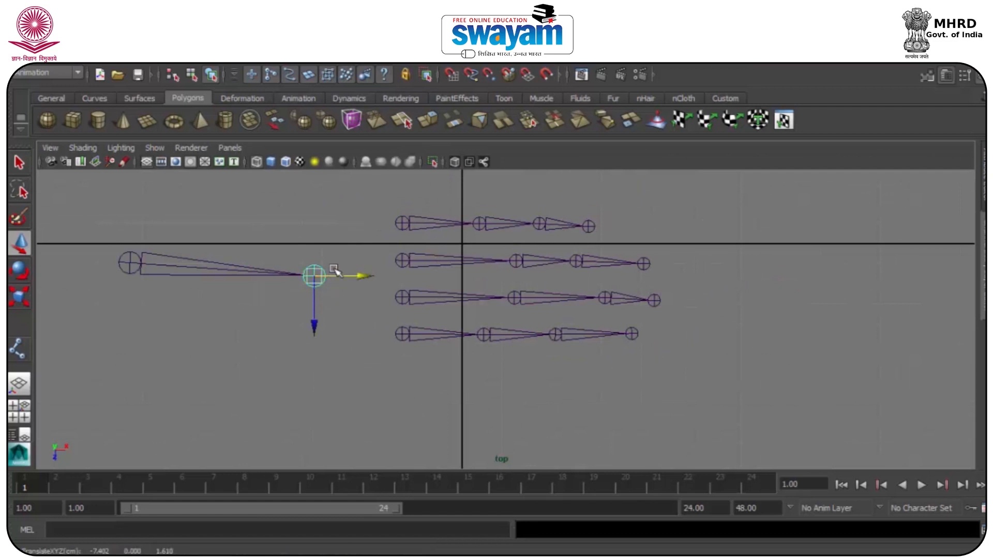
left_click_drag(312, 300, 313, 290)
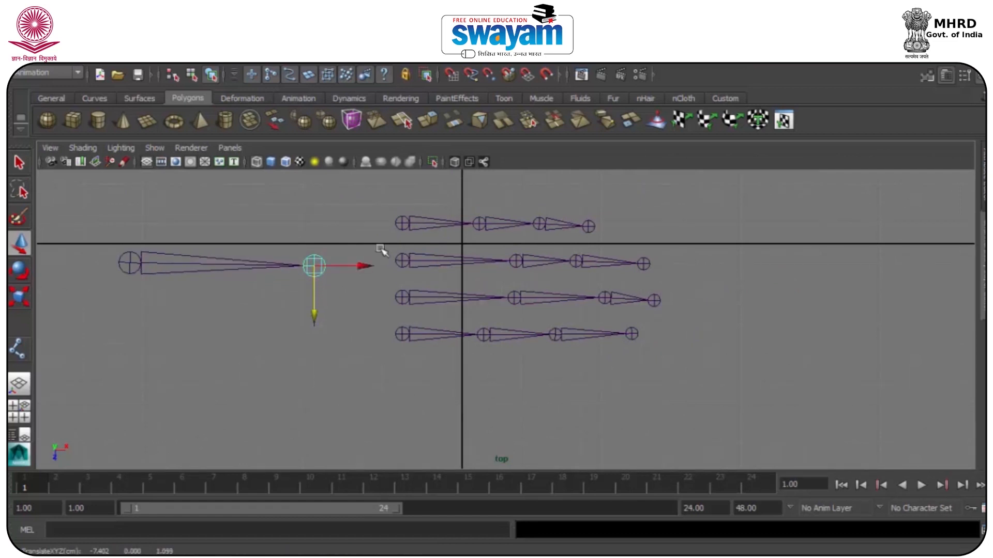
Draw a curved four-joint chain below the two-joint bone in the top view with the Joint Tool
left_click(522, 66)
left_click(504, 77)
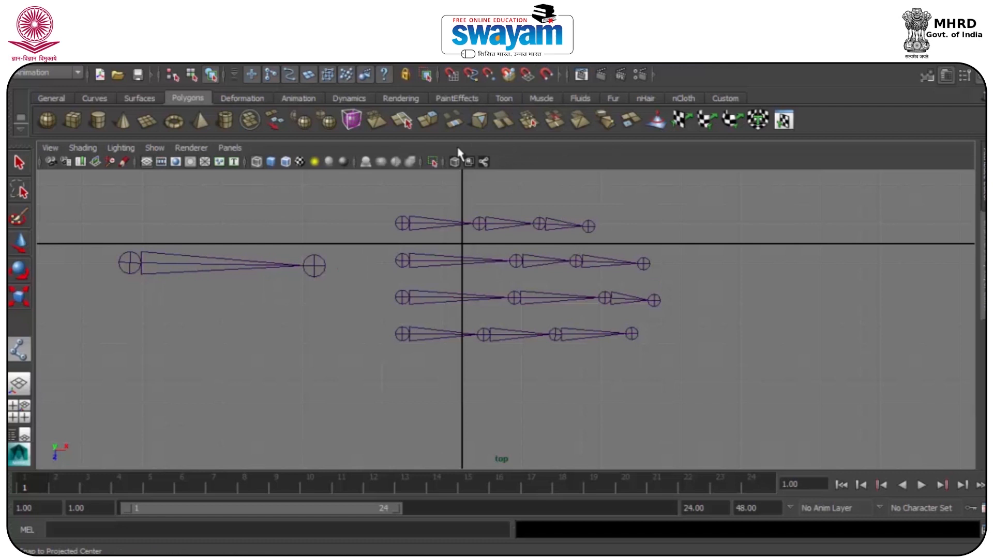
left_click(309, 310)
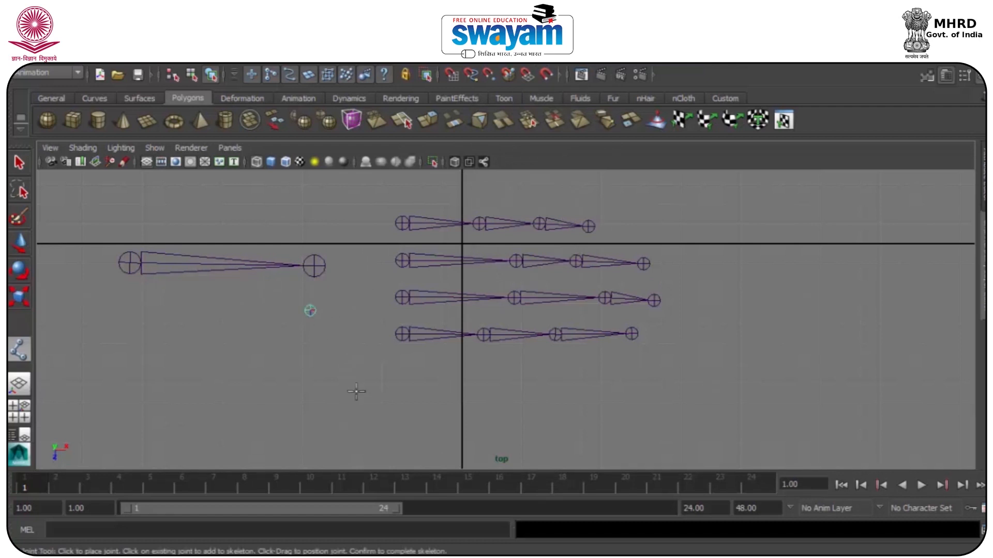
left_click(365, 372)
left_click(375, 436)
middle_click_drag(361, 460, 360, 342, "alt")
left_click(369, 361)
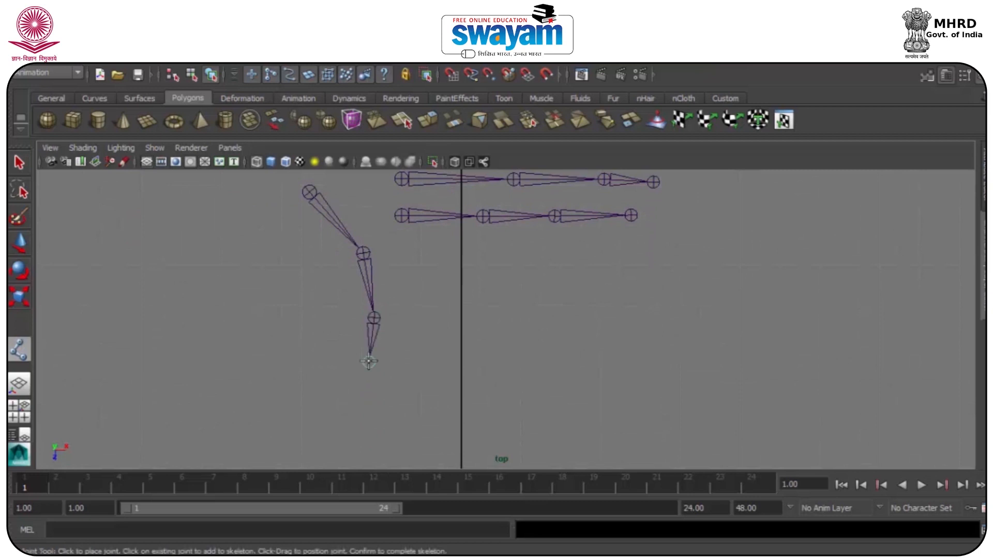
Reshape the curved chain by moving its end joint and third joint slightly outward along X
key("w")
left_click(369, 363)
left_click_drag(373, 364, 382, 360)
left_click(373, 320)
left_click_drag(374, 320, 383, 321)
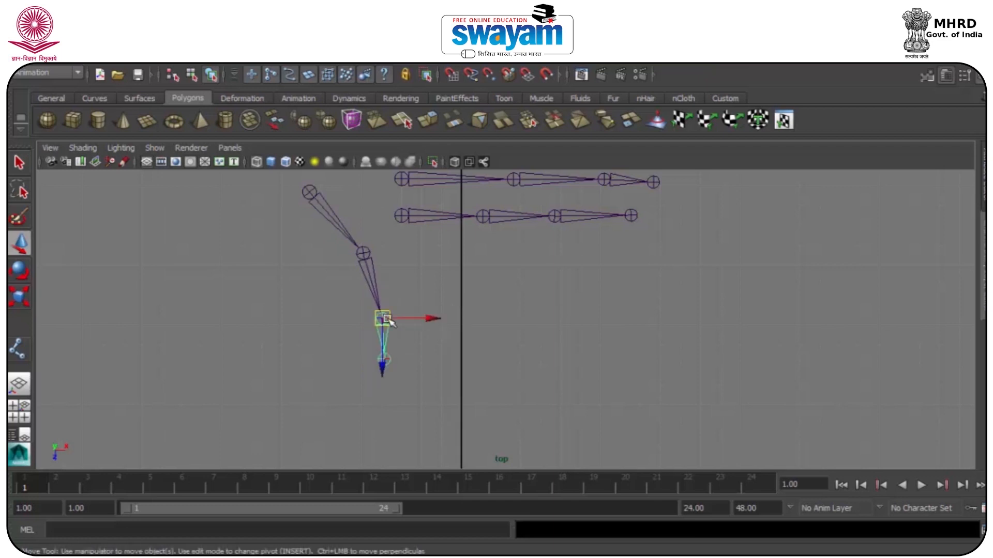
Reposition the curved chain's third joint without shifting its child, and move the end joint to about X -3.41, Z 11.72
key("Insert")
scroll(389, 319, "up", 3)
left_click_drag(339, 319, 348, 296)
key("e")
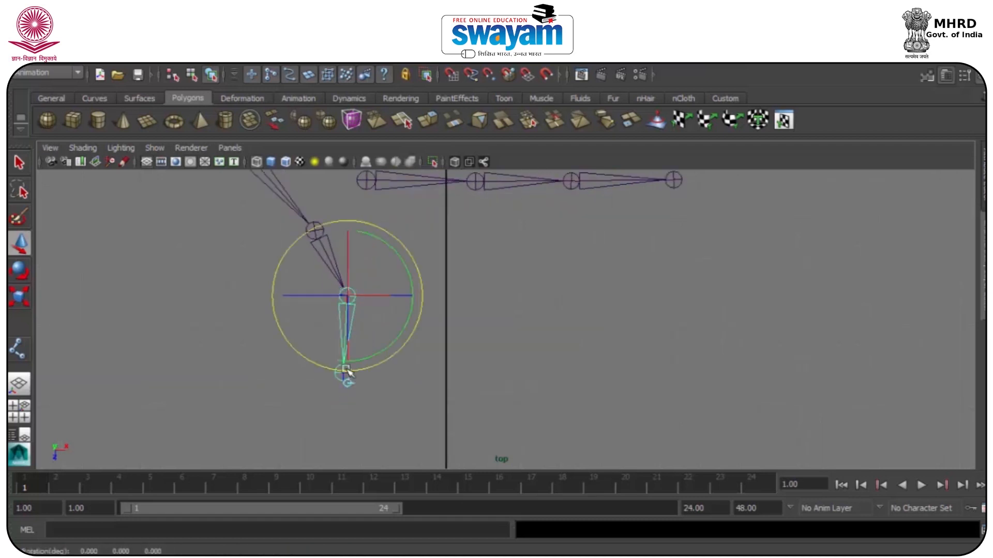
left_click(343, 384)
left_click(345, 372)
left_click_drag(344, 372, 355, 343)
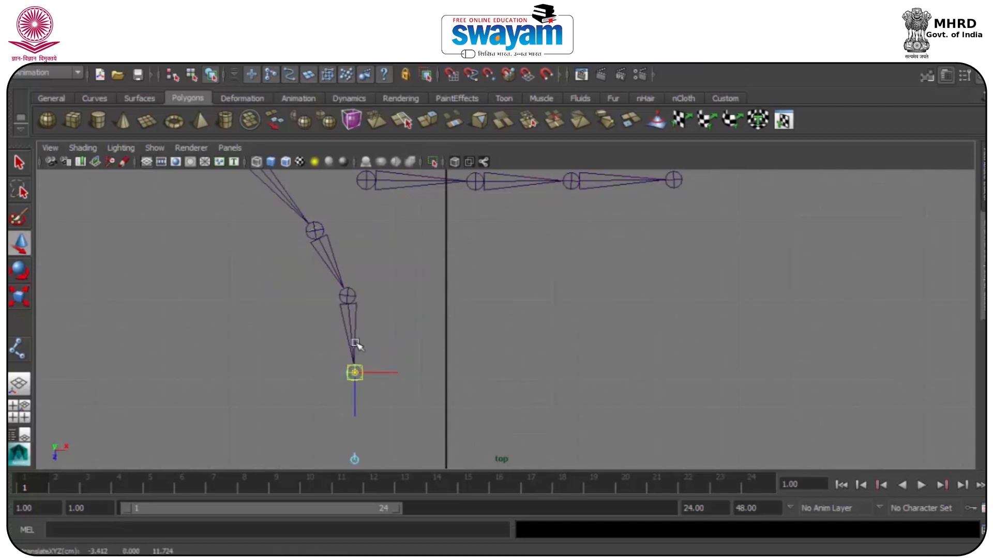
Move only the curved chain's second joint slightly back along Z to smooth the curve
left_click(315, 230)
scroll(364, 235, "down", 2)
middle_click_drag(363, 236, 401, 319, "alt")
left_click(385, 280)
scroll(385, 279, "down", 2)
left_click(391, 312)
left_click(261, 254)
scroll(252, 276, "down", 2)
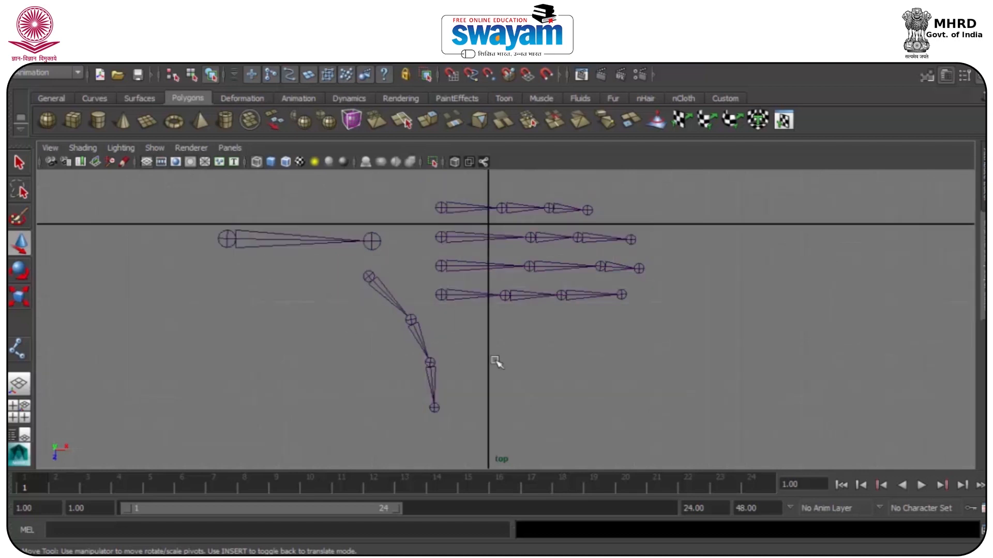
Parent the uppermost finger chain's root joint to the wrist joint at the end of the two-joint bone
left_click_drag(497, 361, 452, 332, "alt")
left_click_drag(176, 223, 401, 263)
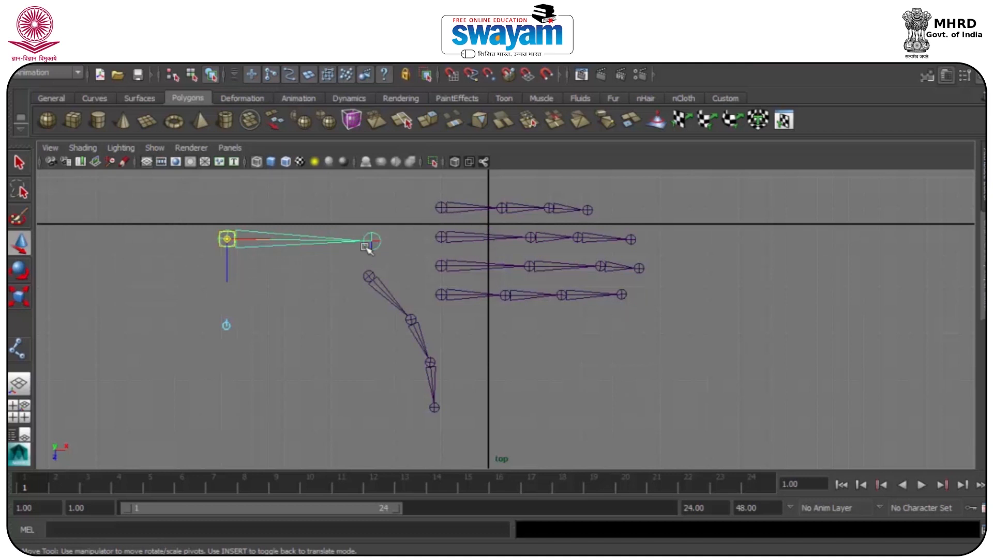
left_click(425, 229)
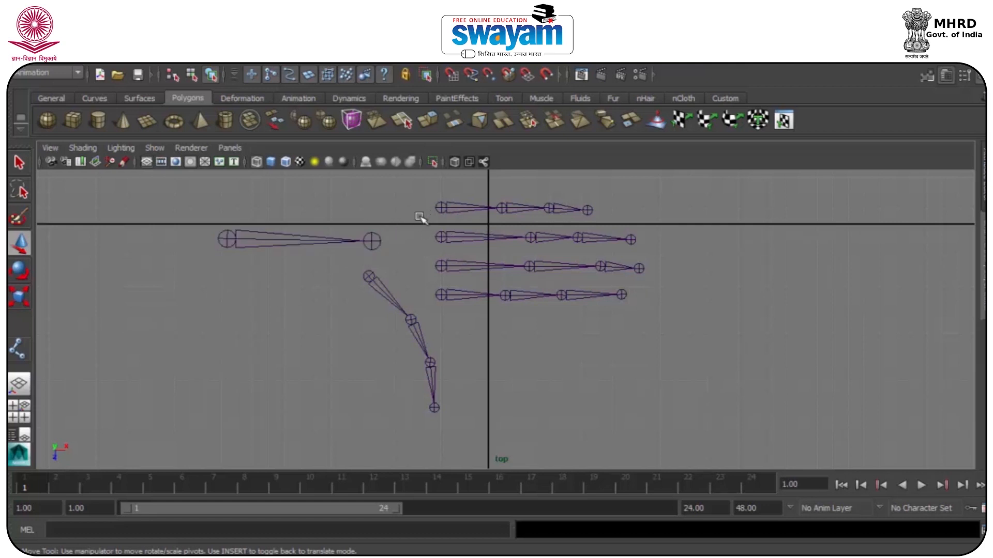
left_click(442, 207)
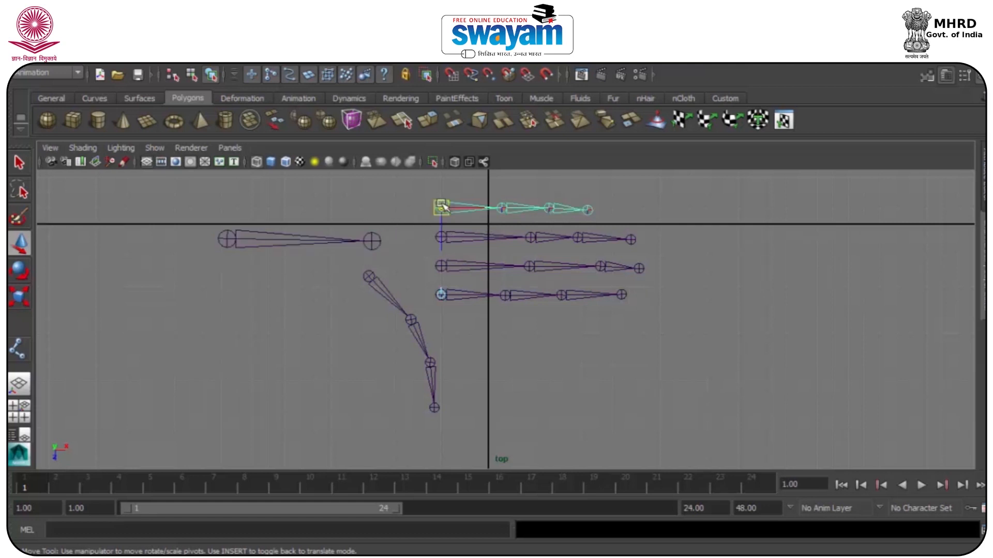
left_click(372, 241, "shift")
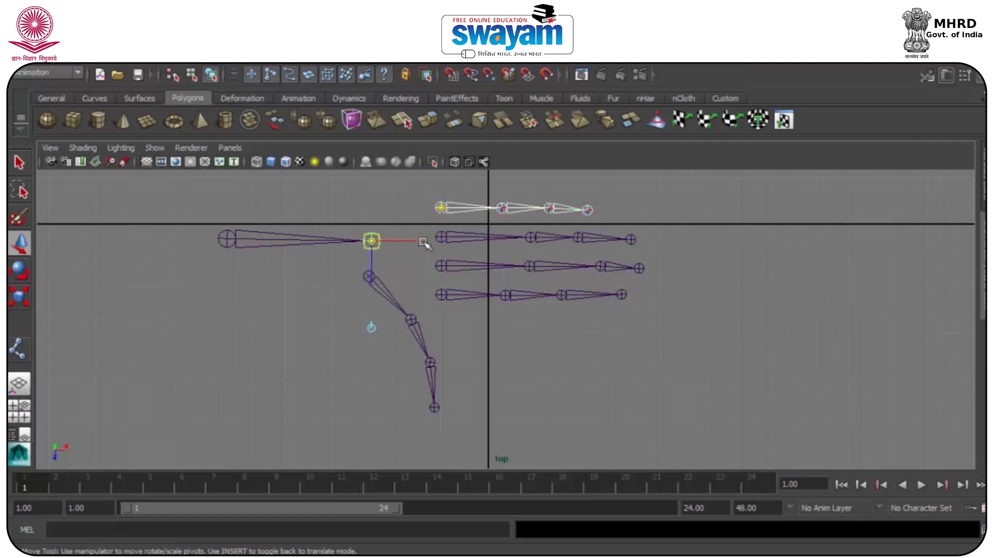
key("p")
key("Insert")
left_click(507, 316)
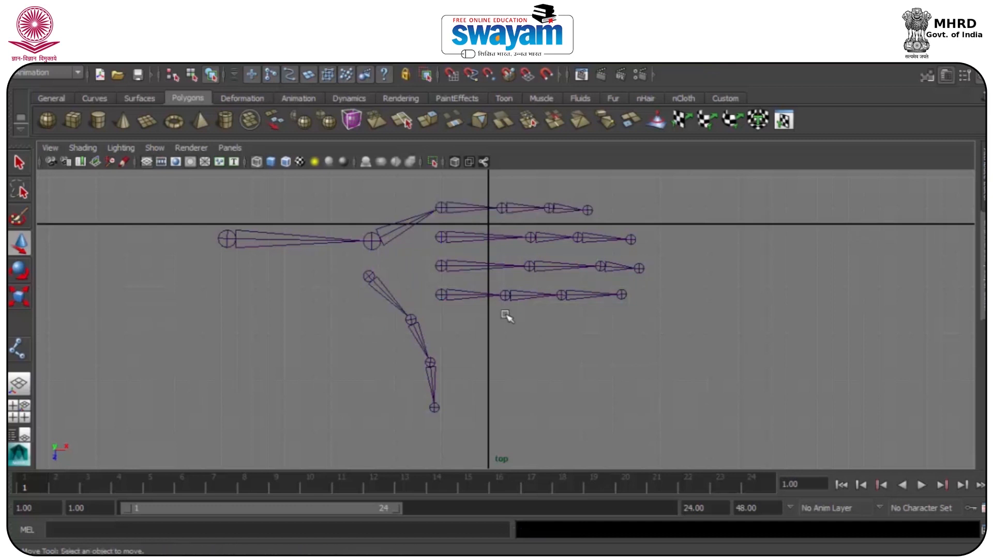
left_click(441, 237)
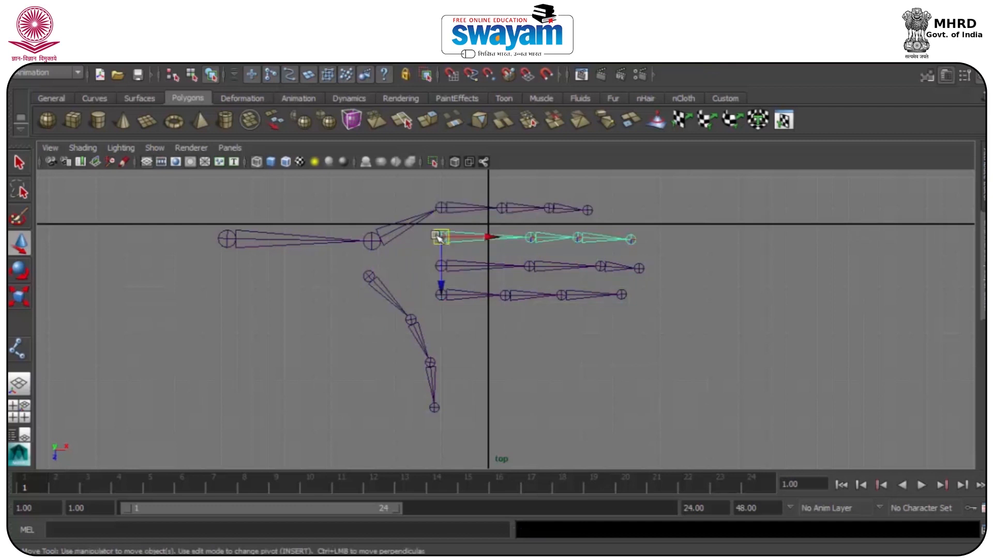
left_click(372, 242, "shift")
left_click(427, 275)
left_click(441, 237)
left_click(427, 238)
Parent the root joints of the remaining three straight finger chains to the wrist joint together
left_click(439, 237)
left_click(438, 268, "shift")
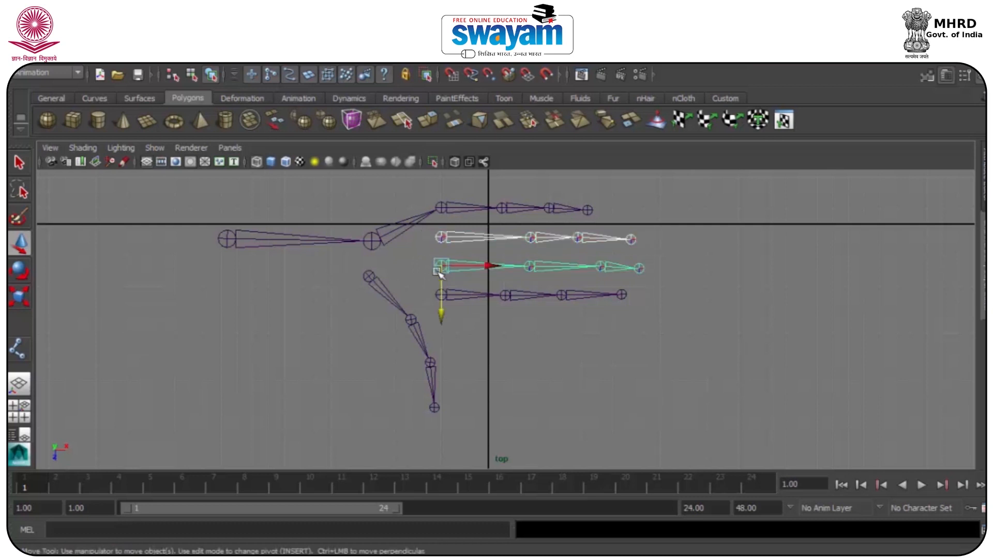
scroll(445, 298, "up", 1)
left_click(440, 294, "shift")
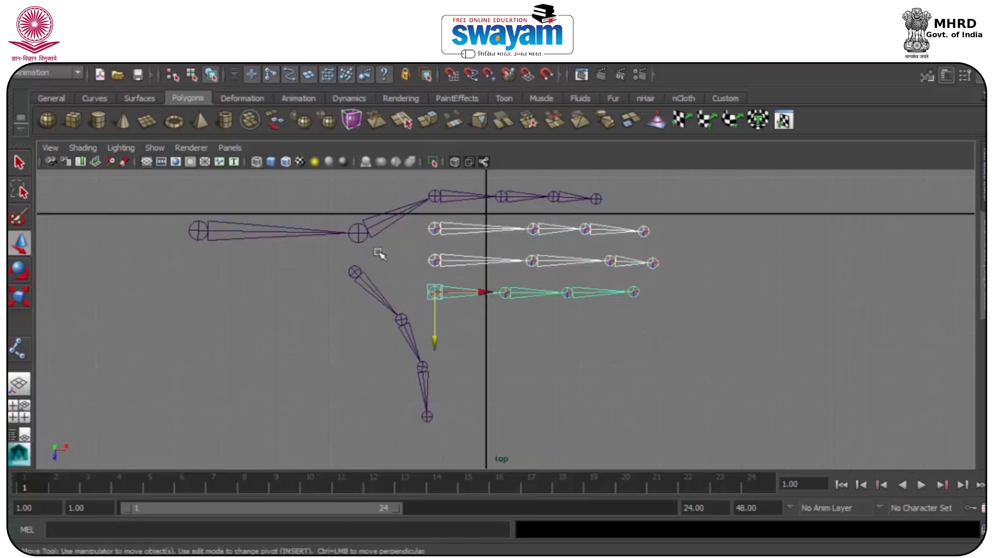
left_click(360, 233, "shift")
key("p")
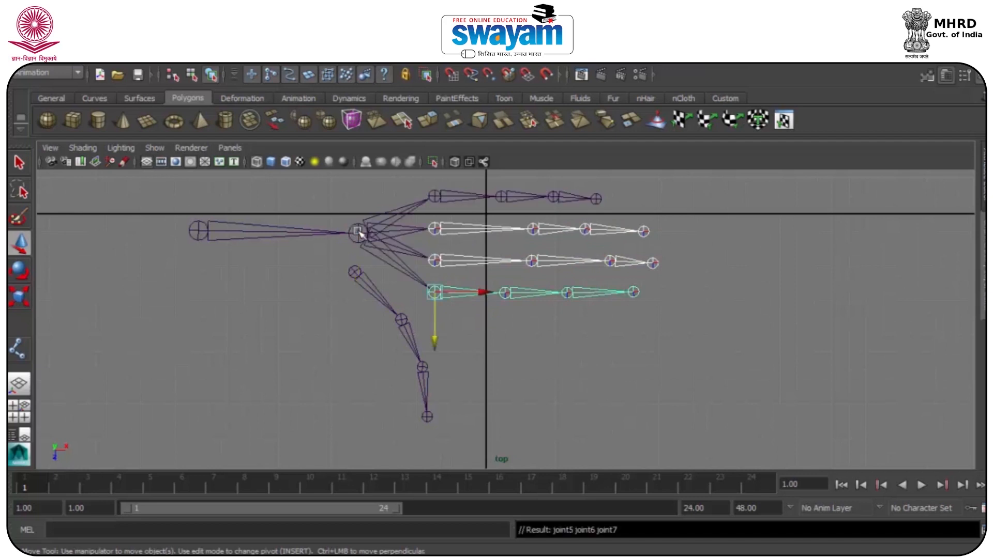
left_click(507, 386)
scroll(465, 321, "up", 1)
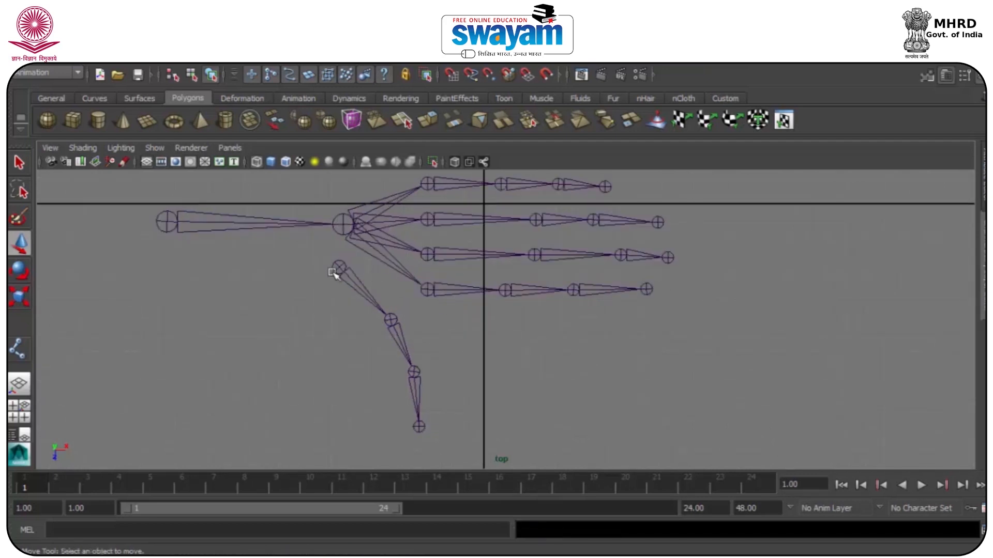
Parent the curved thumb chain's root joint to the wrist joint
left_click(339, 267)
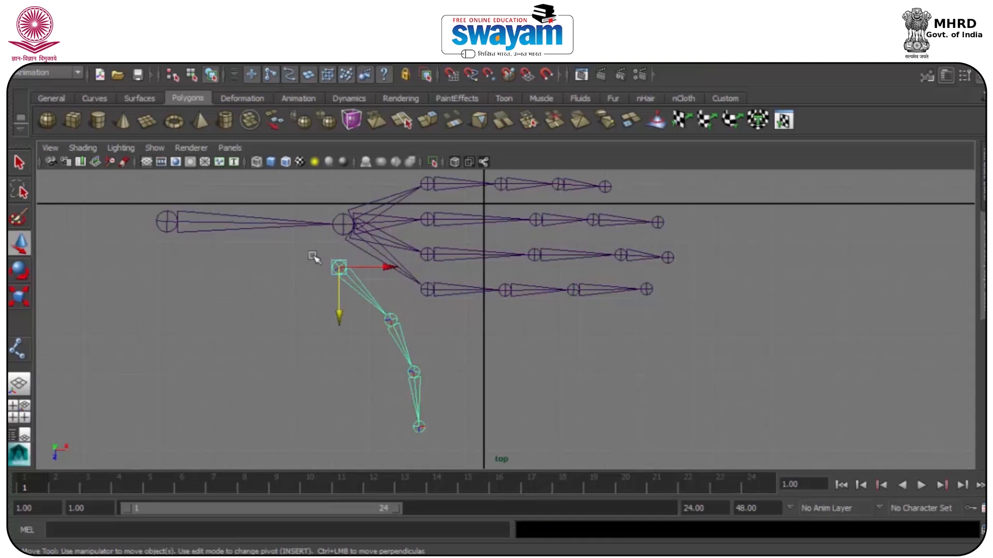
left_click(312, 256)
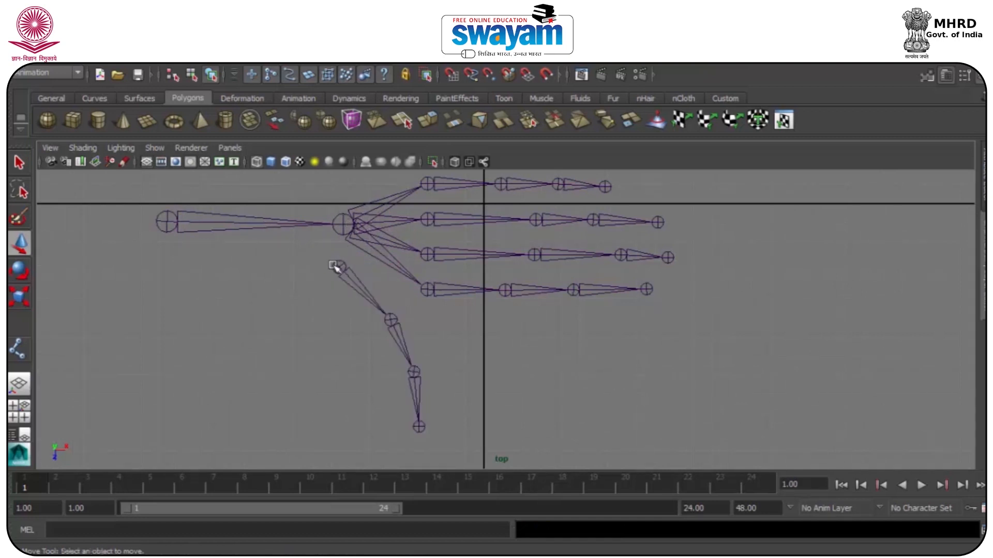
left_click(333, 266)
left_click(338, 225, "shift")
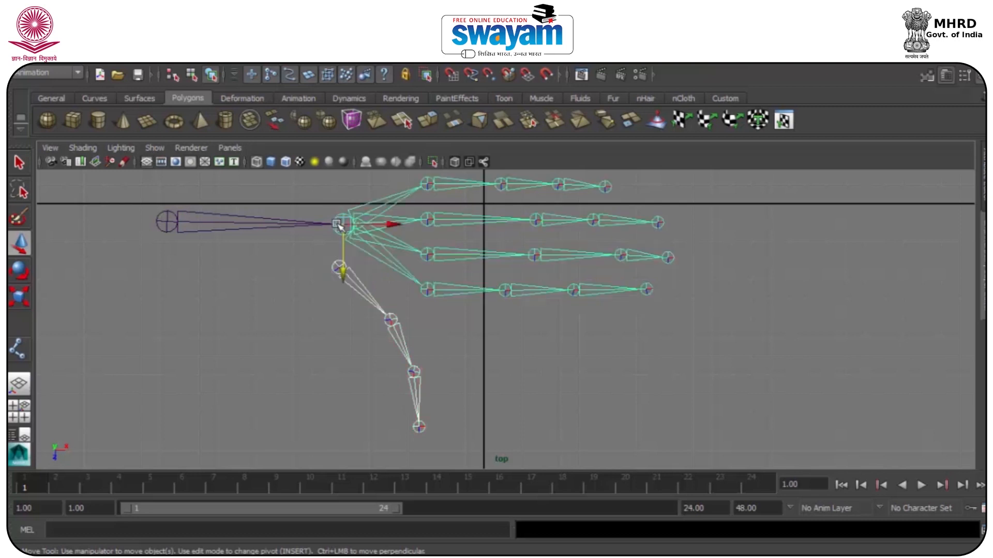
key("p")
left_click(550, 406)
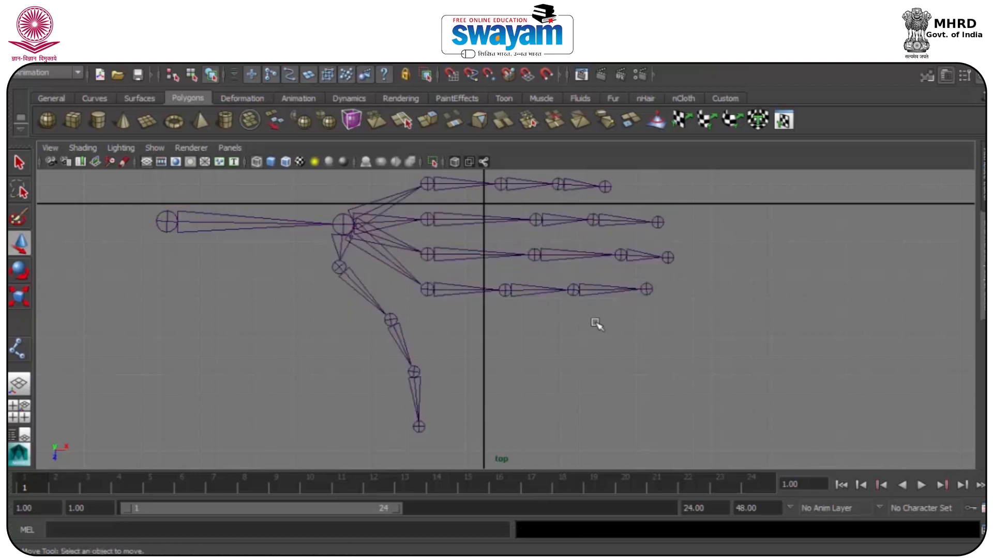
In the perspective view, adjust the spacing of the middle and index finger chains along Z, with one chain's root at about 1.375
key("space")
key("space")
left_click_drag(641, 268, 438, 319, "alt")
left_click(518, 407)
left_click_drag(533, 409, 547, 411)
left_click(470, 397)
left_click(492, 401)
left_click(471, 401)
left_click_drag(497, 402, 472, 398)
left_click(427, 392)
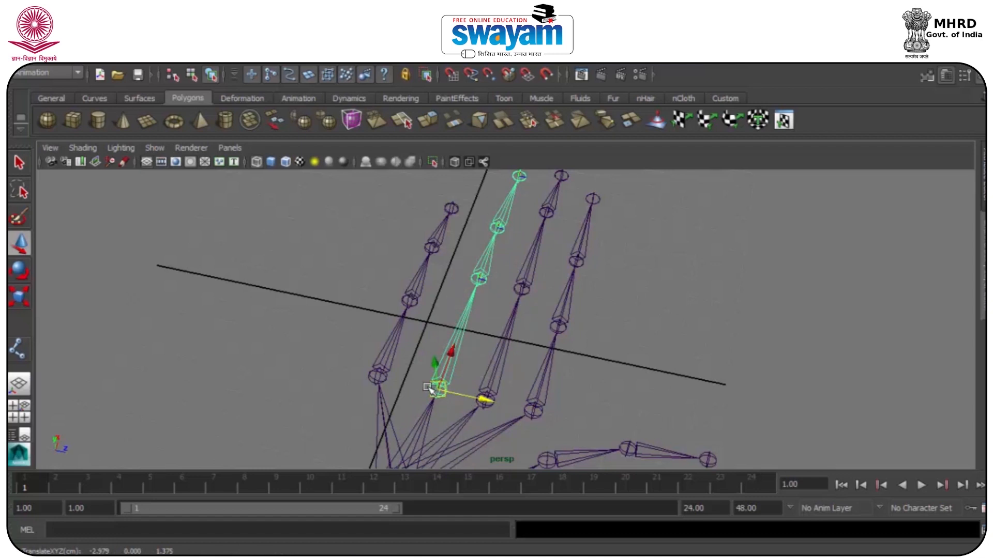
Move the outermost finger chain opposite the thumb along Z to about -1.401
scroll(384, 387, "down", 3)
left_click_drag(443, 387, 225, 381, "alt")
left_click_drag(561, 322, 423, 361, "alt")
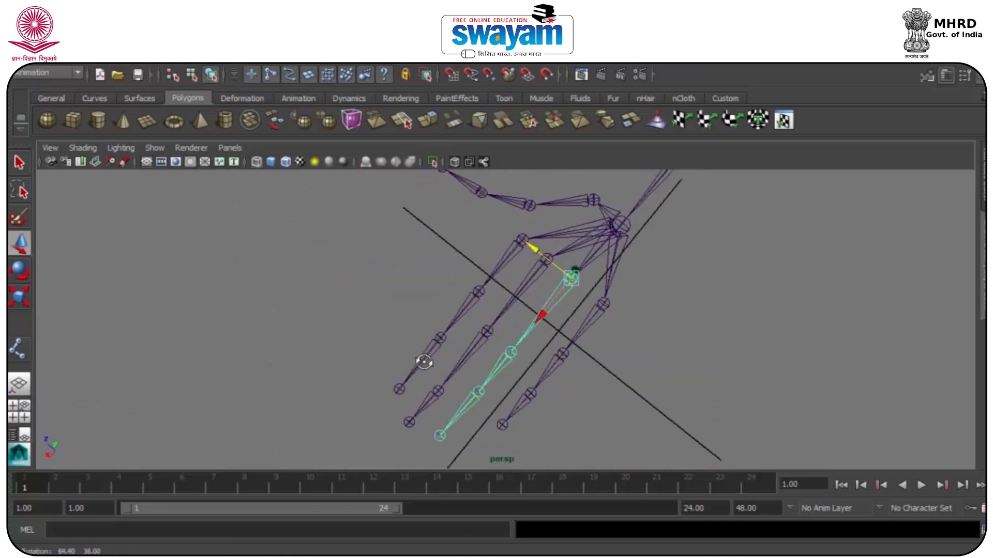
left_click(609, 305)
left_click_drag(569, 277, 574, 282)
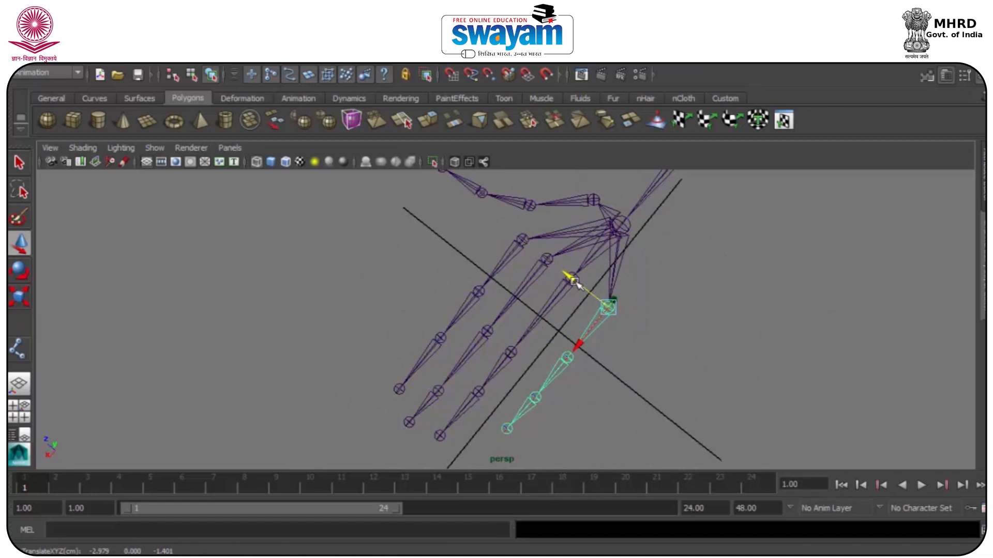
scroll(587, 286, "down", 3)
left_click_drag(574, 289, 452, 380, "alt")
middle_click_drag(523, 211, 302, 301, "alt")
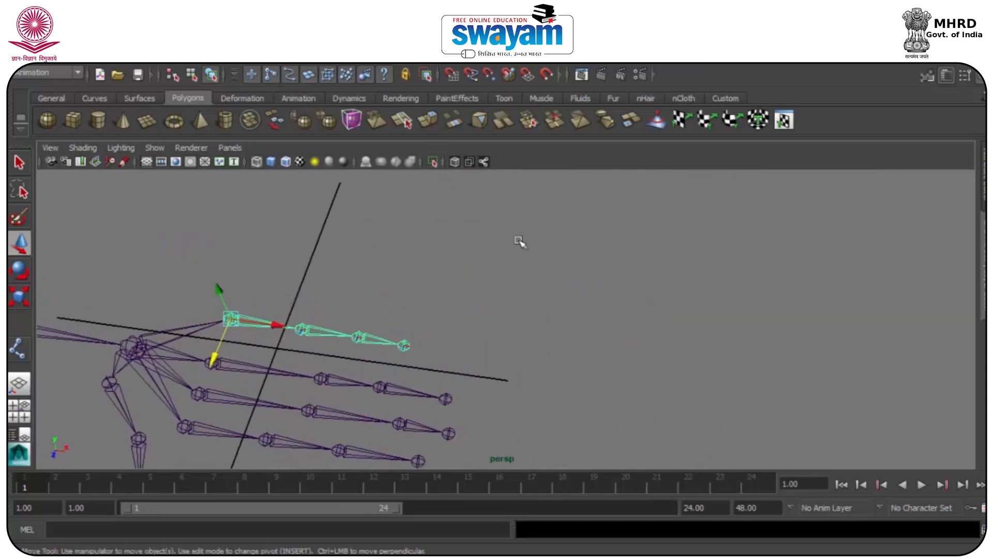
left_click(493, 63)
mouse_move(451, 64)
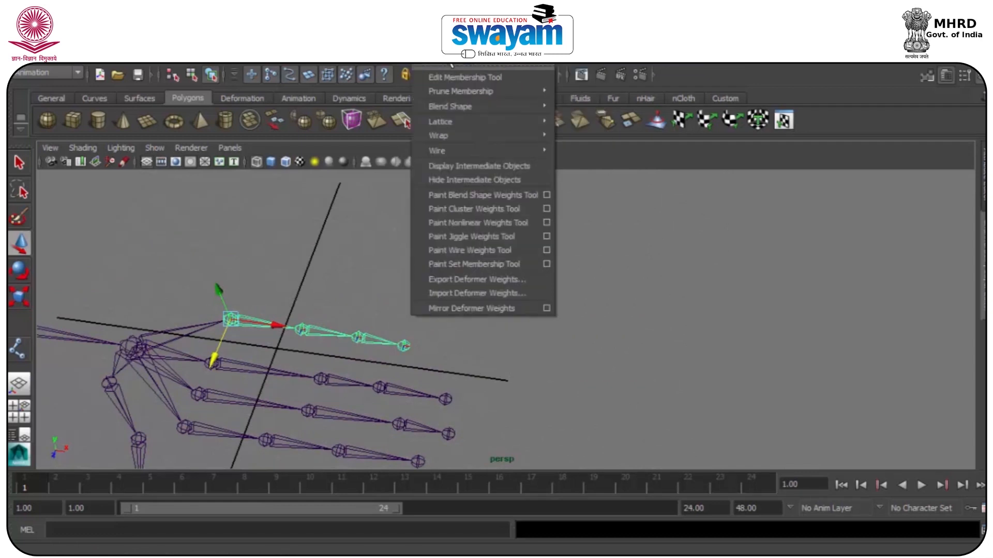
mouse_move(248, 66)
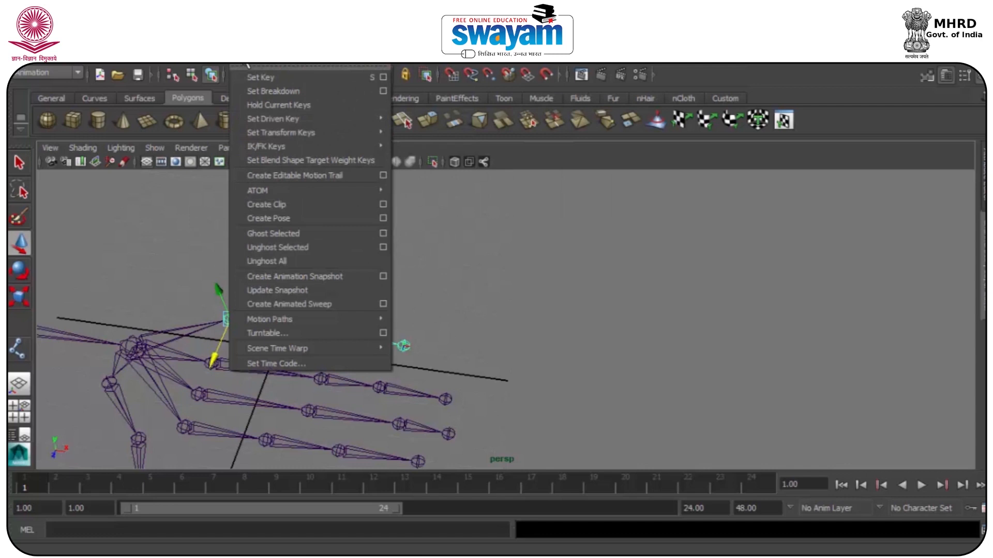
left_click(774, 247)
left_click(774, 247)
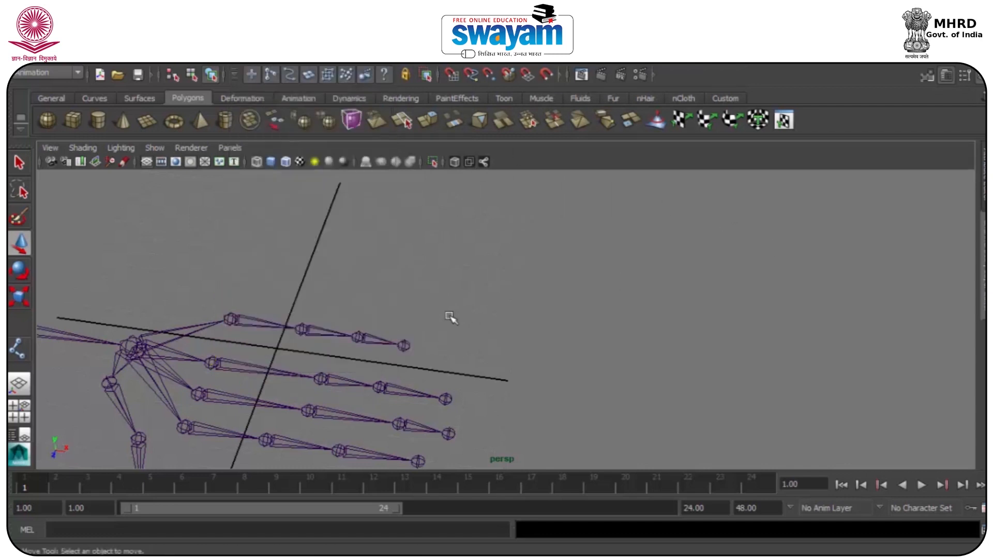
Unparent the third joint of the finger chain nearest the thumb, detaching its last bone
middle_click_drag(451, 318, 576, 216, "alt")
scroll(385, 353, "up", 3)
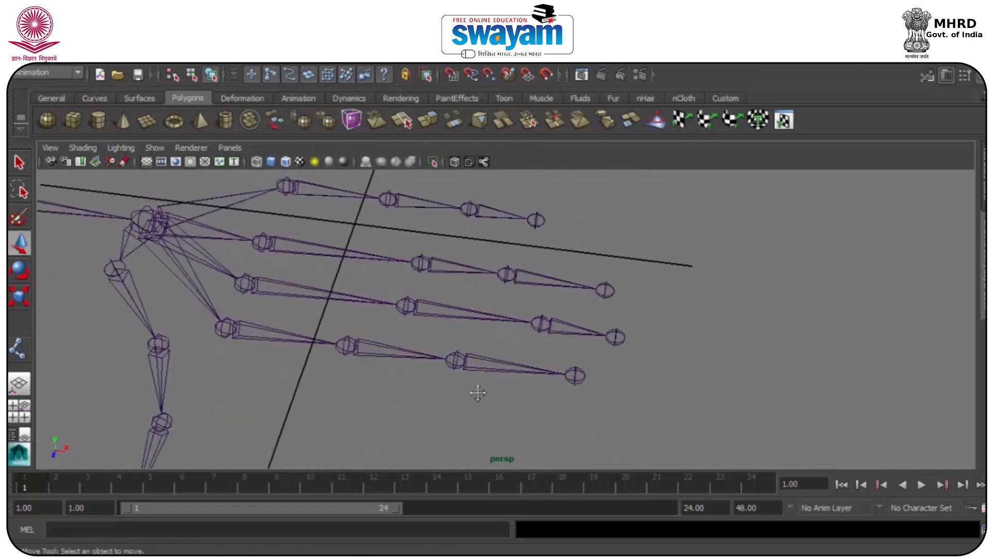
middle_click_drag(478, 393, 421, 348, "alt")
left_click(415, 340)
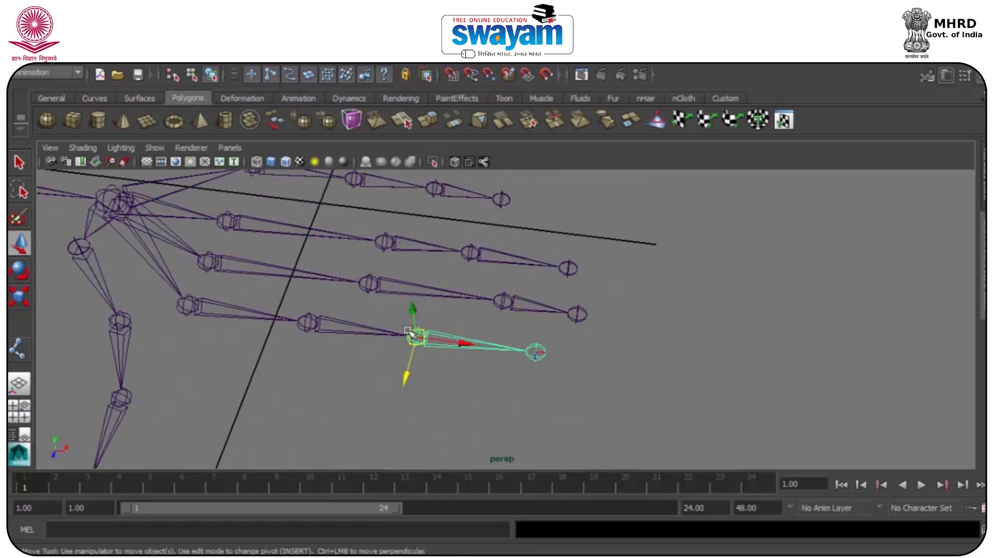
key("shift+p")
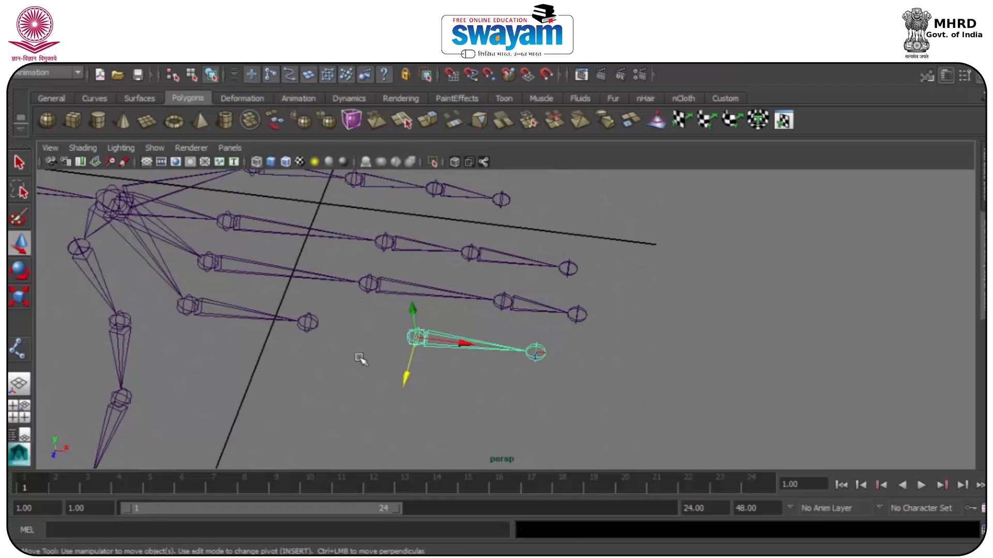
left_click(361, 357)
scroll(367, 350, "up", 2)
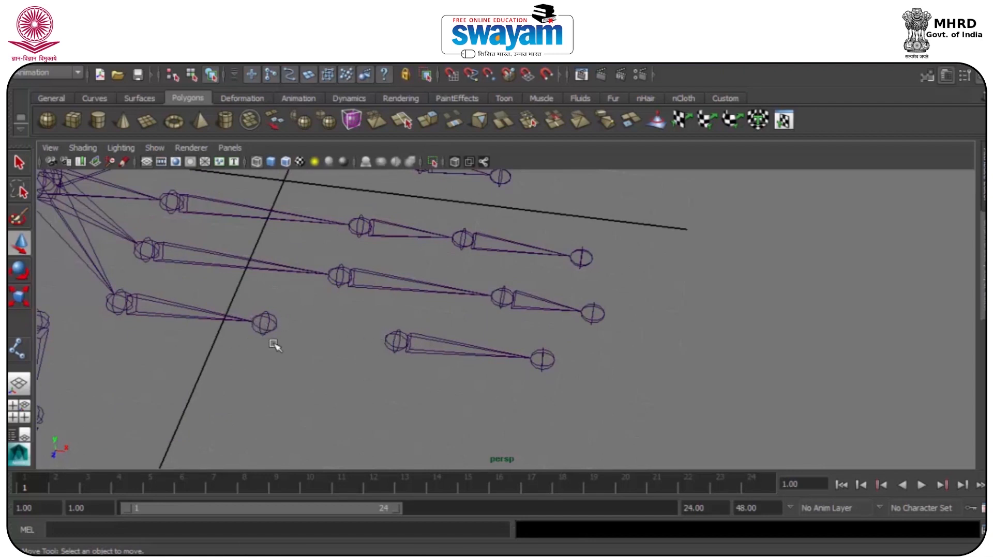
Parent the detached last bone back to the second joint of the finger chain nearest the thumb
left_click(401, 339)
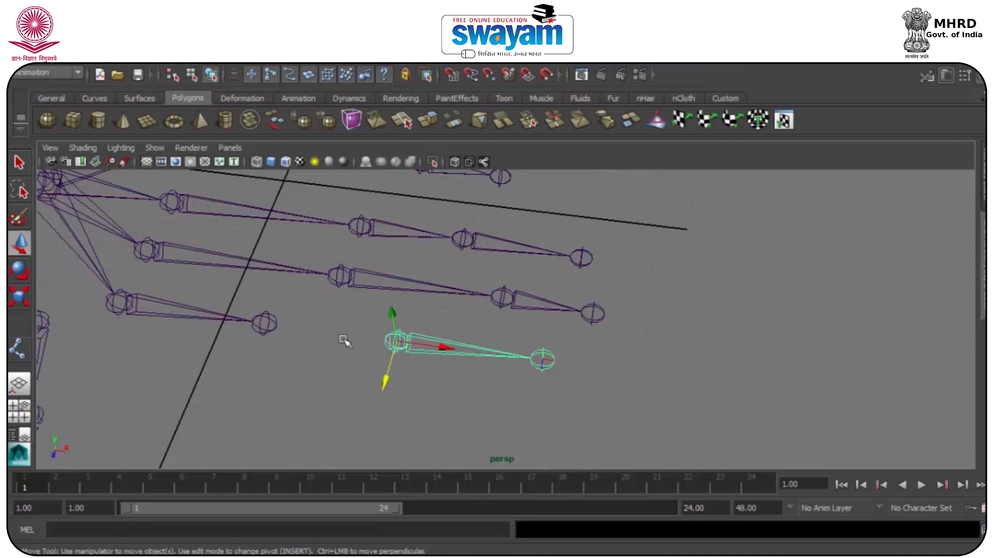
left_click(267, 323, "shift")
key("p")
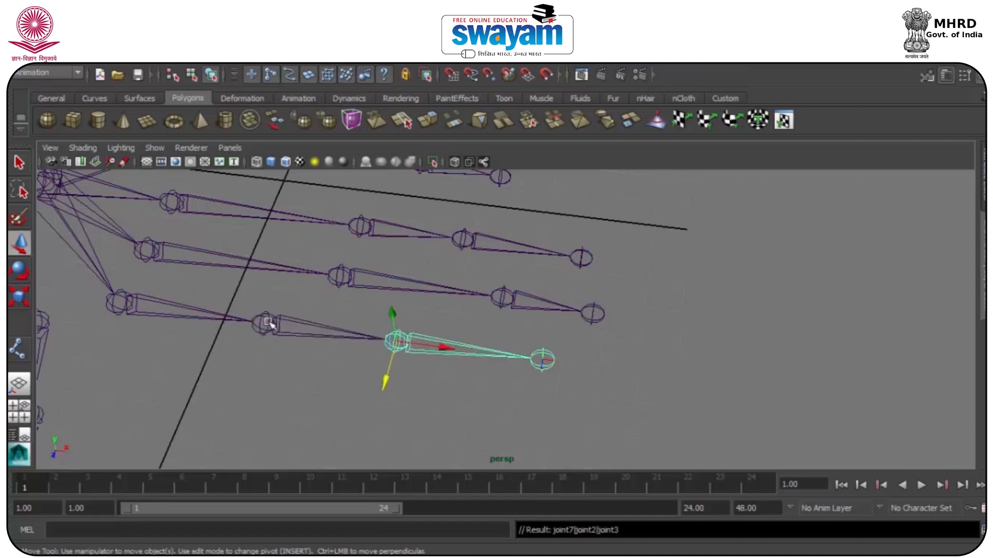
left_click(436, 361)
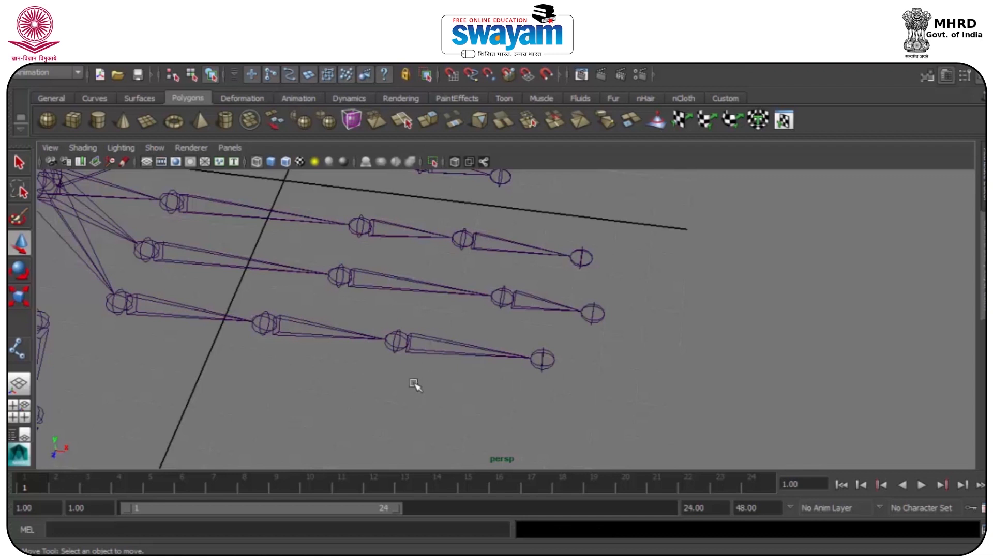
Try unparenting the third and root joints of the second finger chain from the thumb, and undo it
left_click(504, 299)
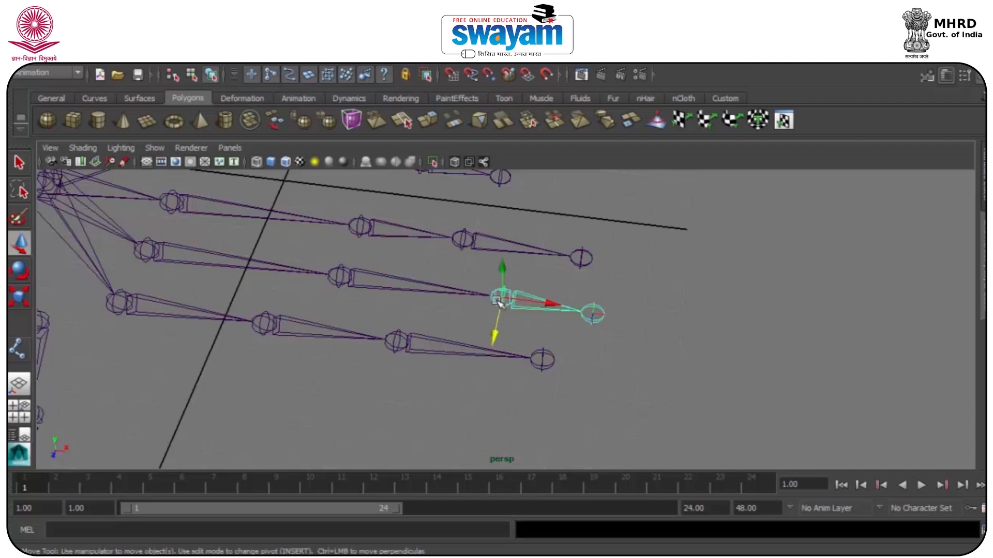
left_click(145, 255)
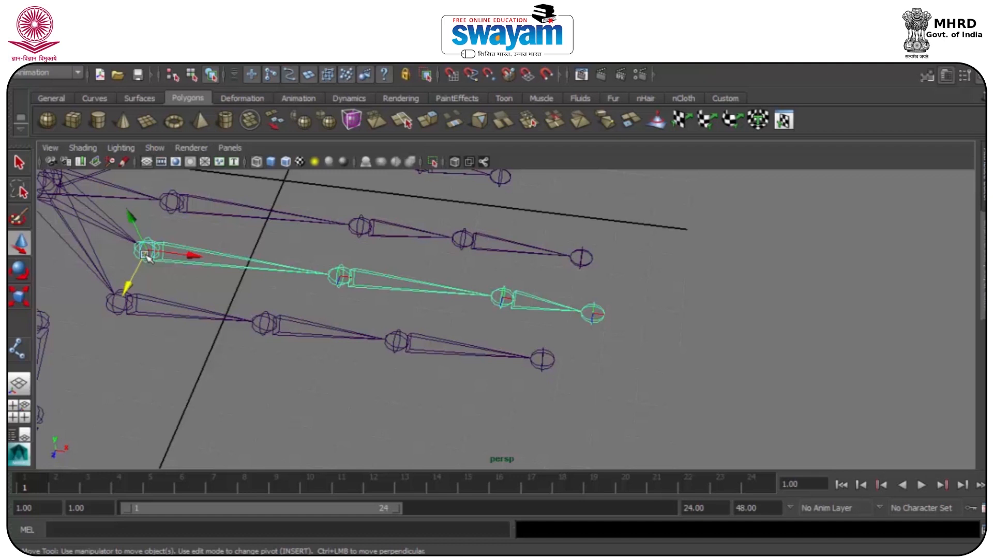
key("shift+p")
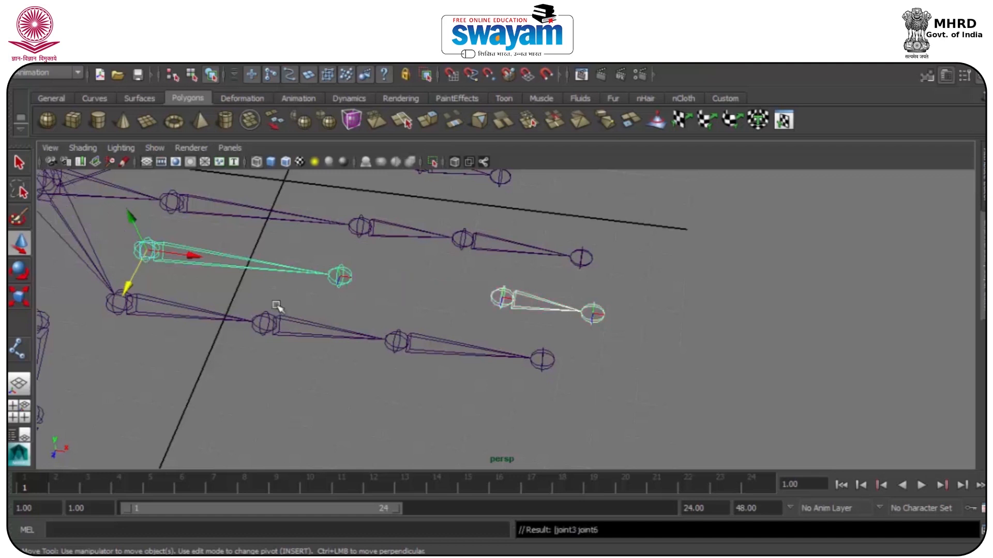
key("ctrl+z")
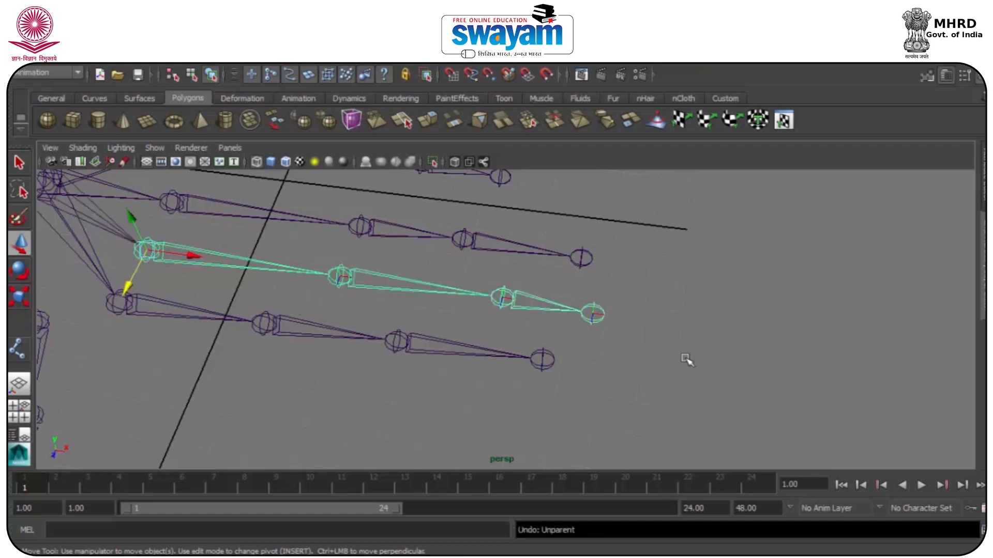
Unparent the second joint of the second finger chain from the thumb, detaching it from its root joint
left_click(681, 356)
left_click(335, 277)
key("shift+p")
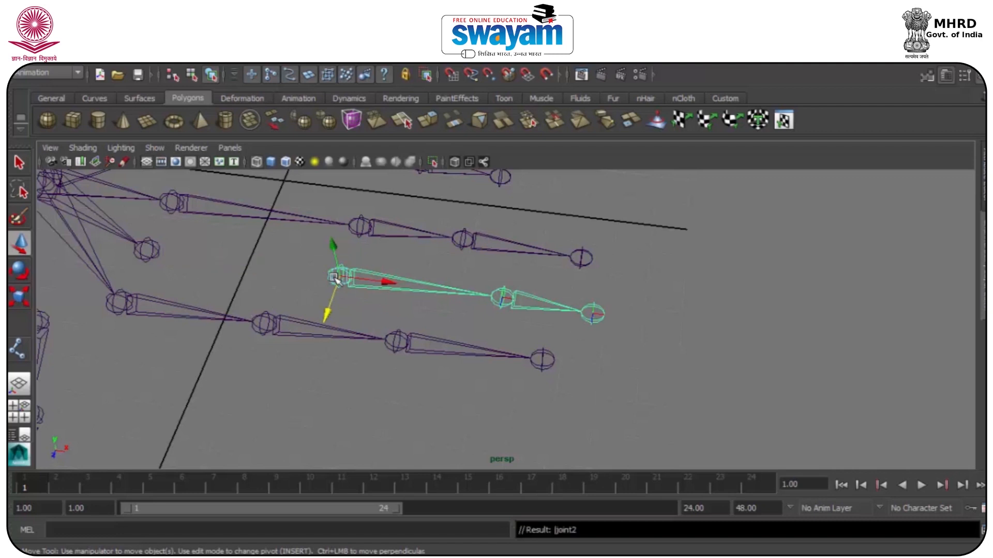
Parent the detached section back to the root joint of the second finger chain from the thumb
left_click(292, 278)
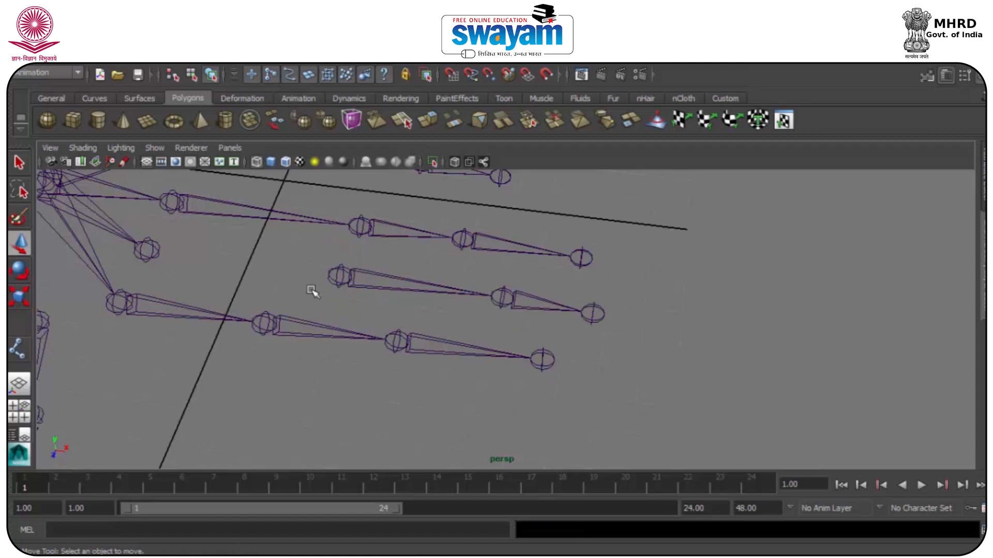
left_click(340, 279)
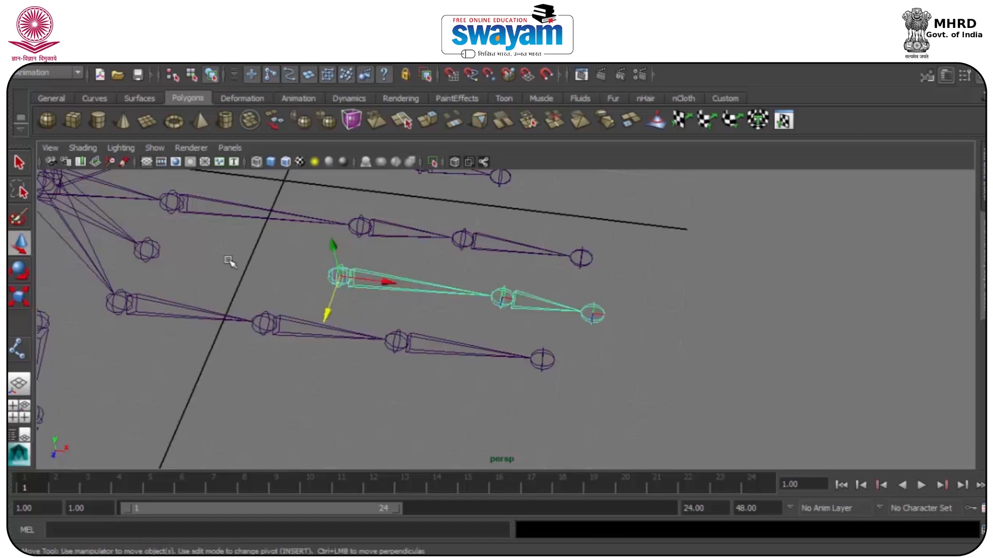
left_click(150, 254)
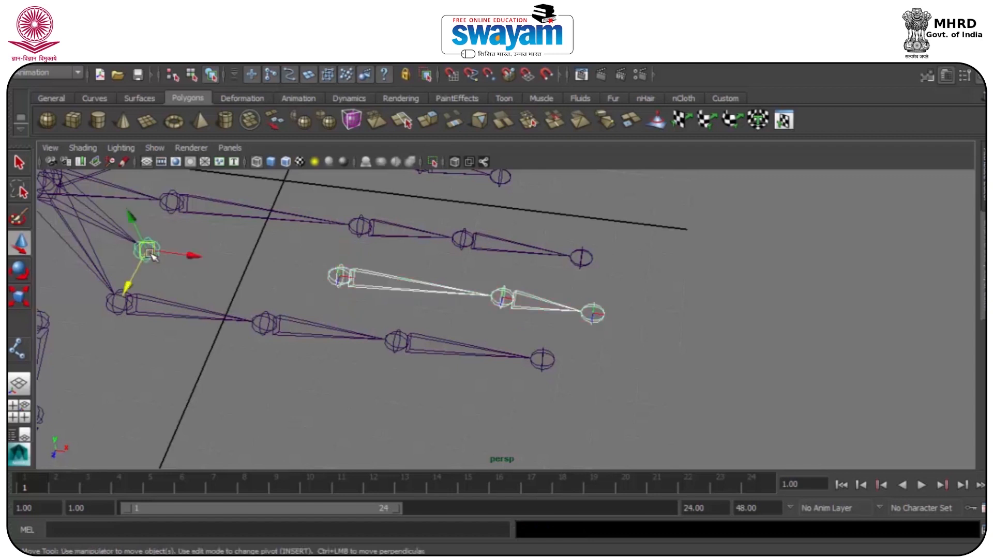
key("p")
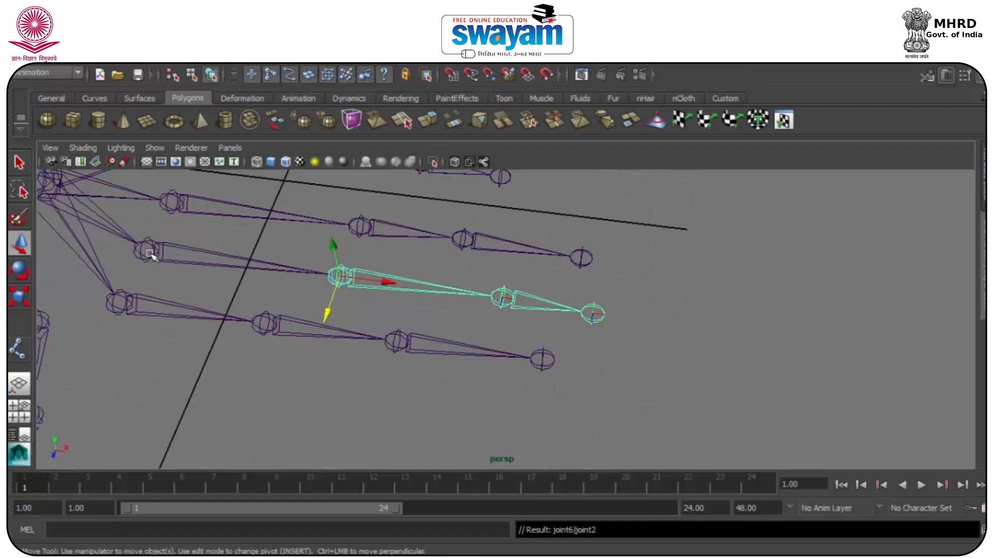
Unparent the second joint of that same finger chain again so its outer section is separate from the root joint
scroll(150, 253, "up", 2)
left_click(282, 357)
middle_click_drag(295, 293, 340, 338, "alt")
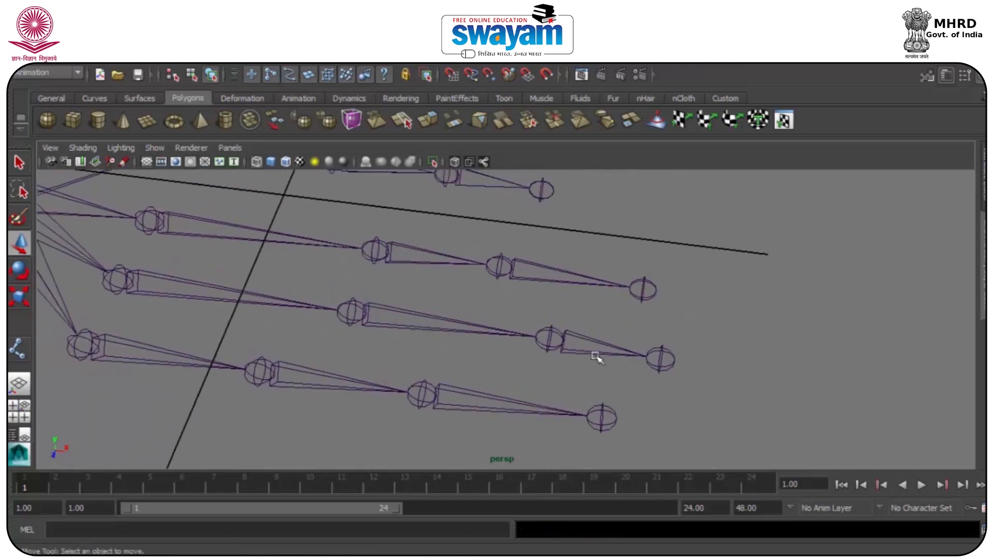
left_click(356, 303)
key("shift+p")
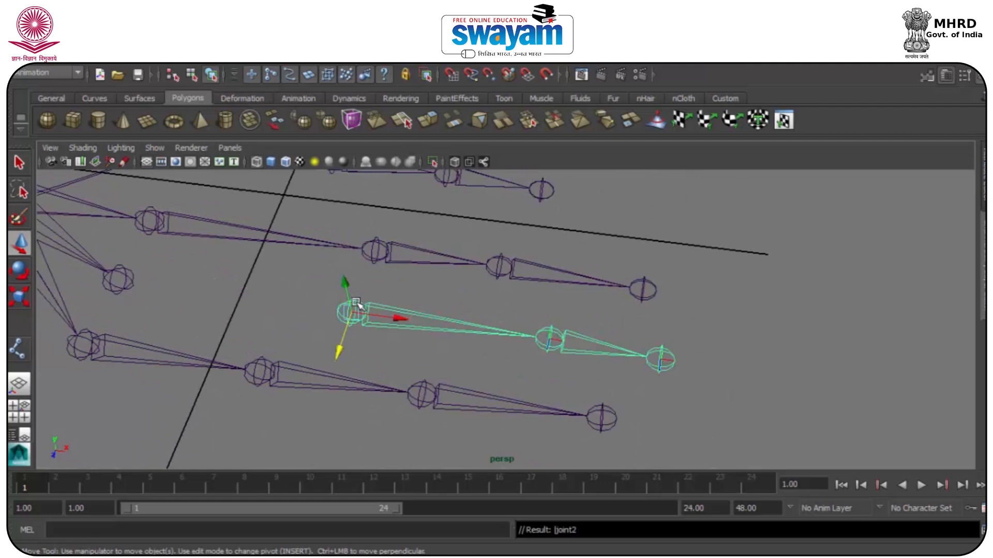
Place a single new joint with the Joint Tool in the gap between the finger's root joint and the detached section
scroll(155, 306, "up", 3)
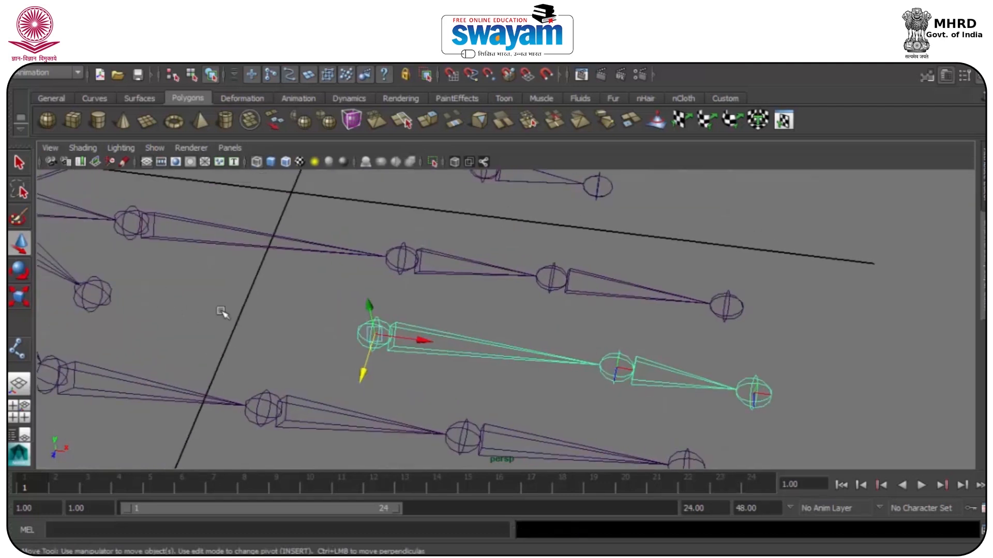
middle_click_drag(222, 312, 436, 372, "alt")
left_click(412, 355)
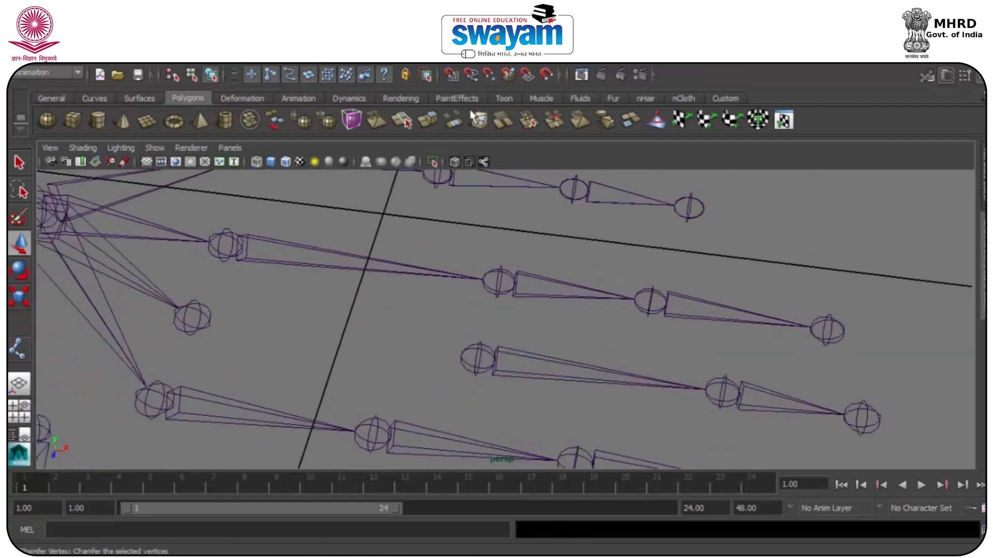
left_click(536, 66)
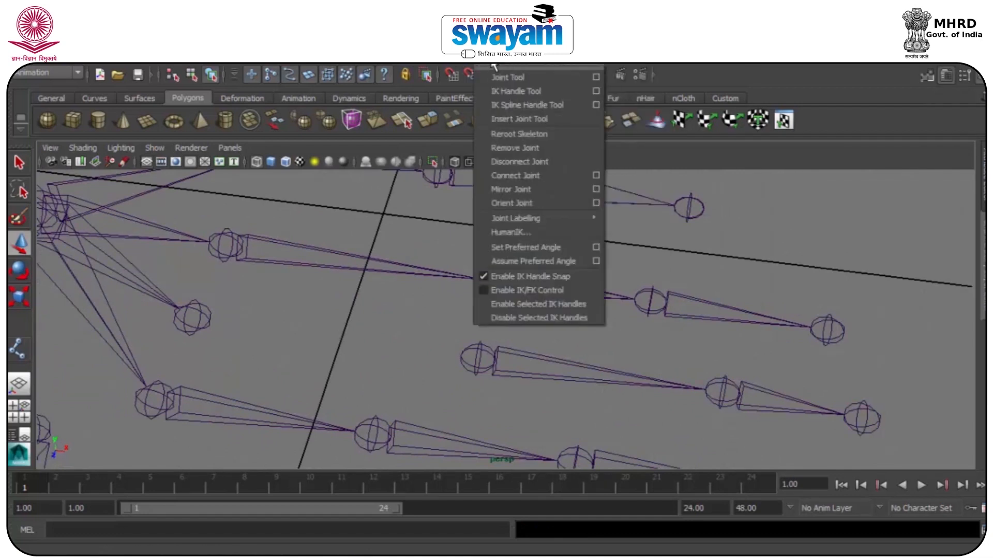
left_click(507, 77)
left_click(321, 337)
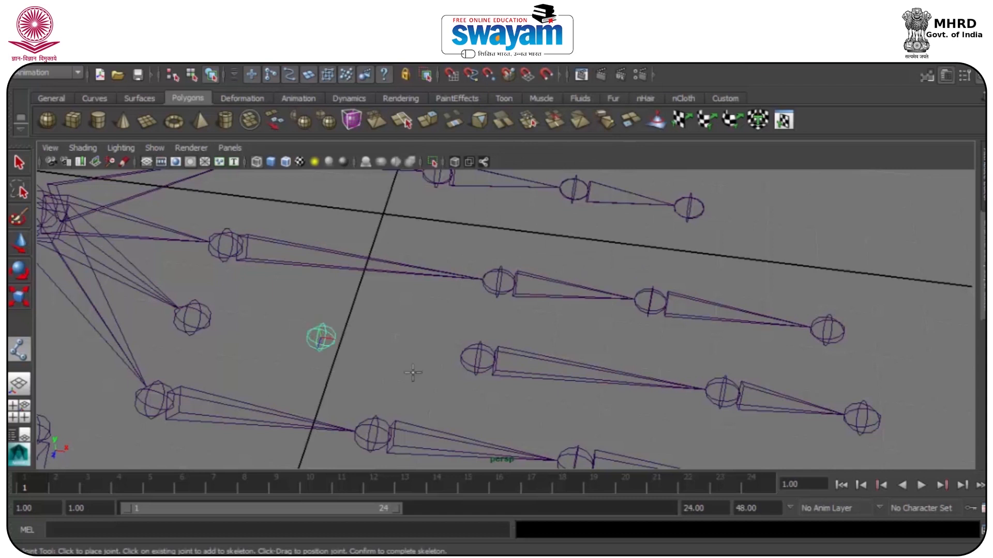
key("w")
left_click_drag(410, 373, 594, 312, "alt")
left_click(595, 316)
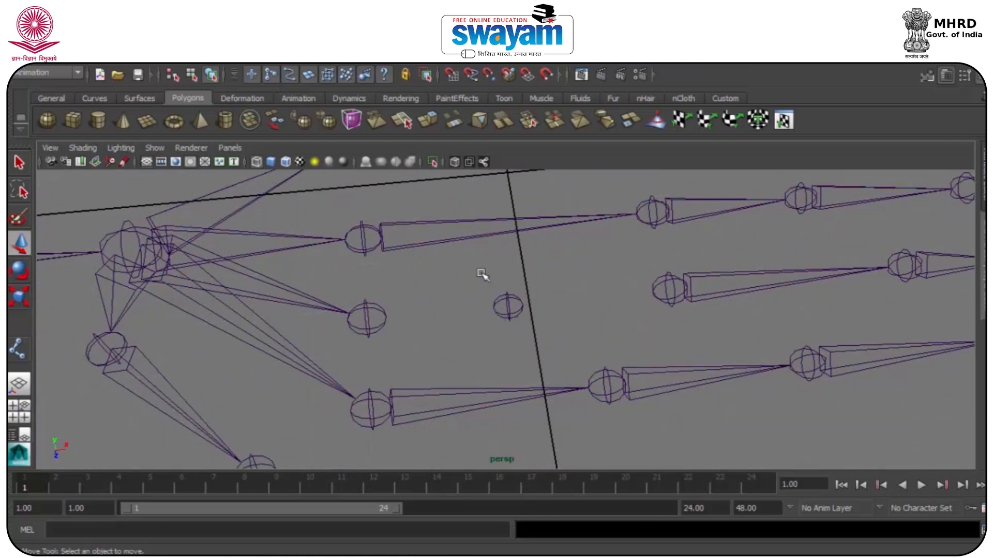
Parent the detached finger section to the new joint in the gap
left_click(507, 305)
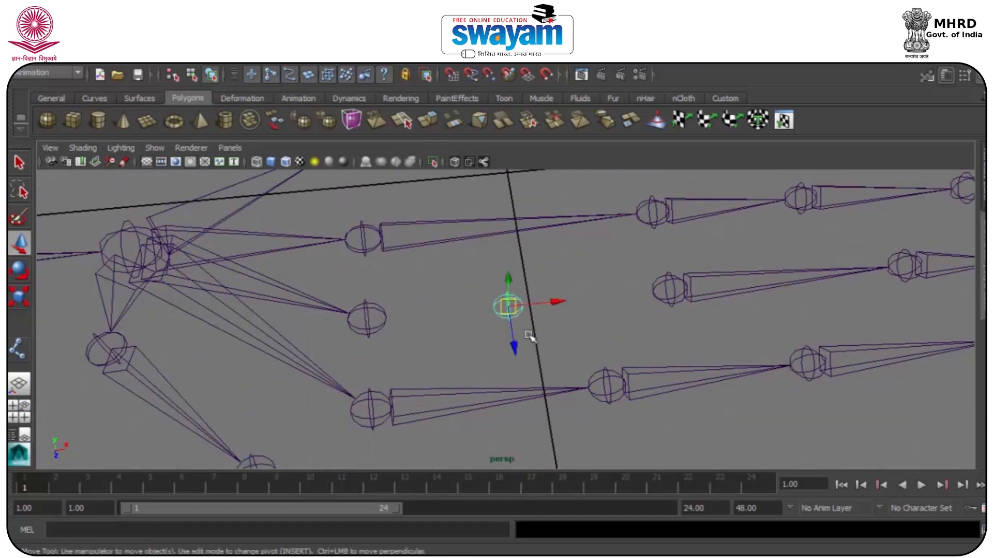
left_click(641, 313)
left_click(670, 284)
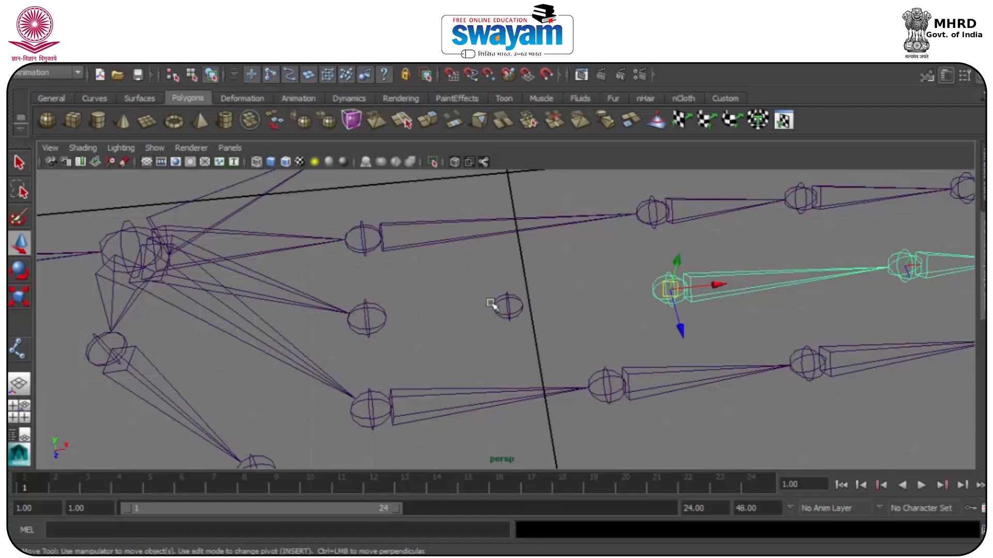
left_click(664, 276)
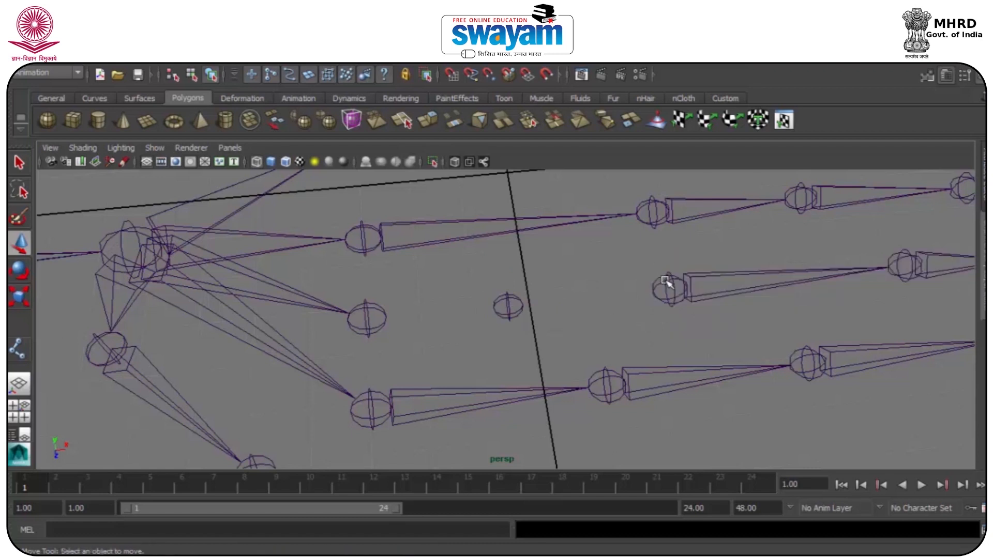
left_click(666, 283)
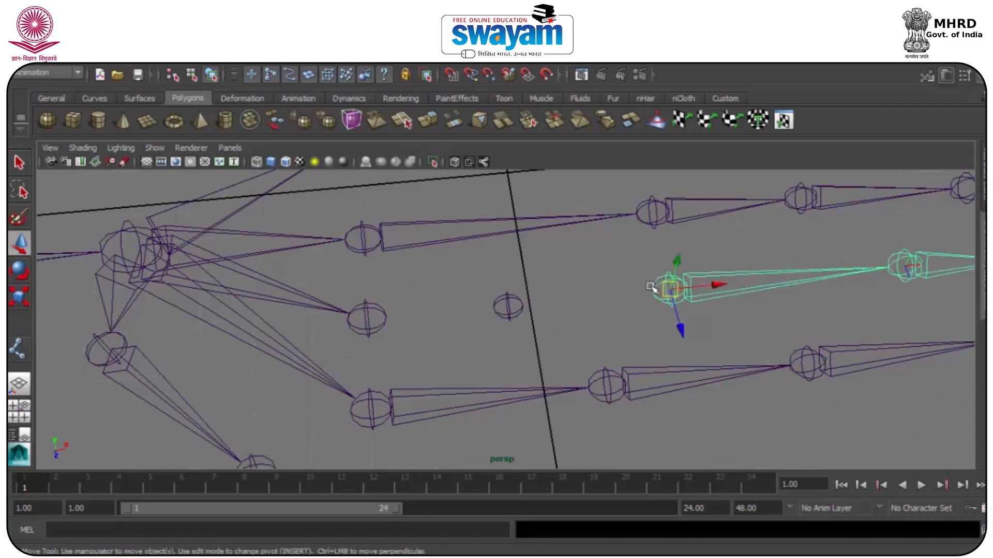
left_click(499, 304)
key("p")
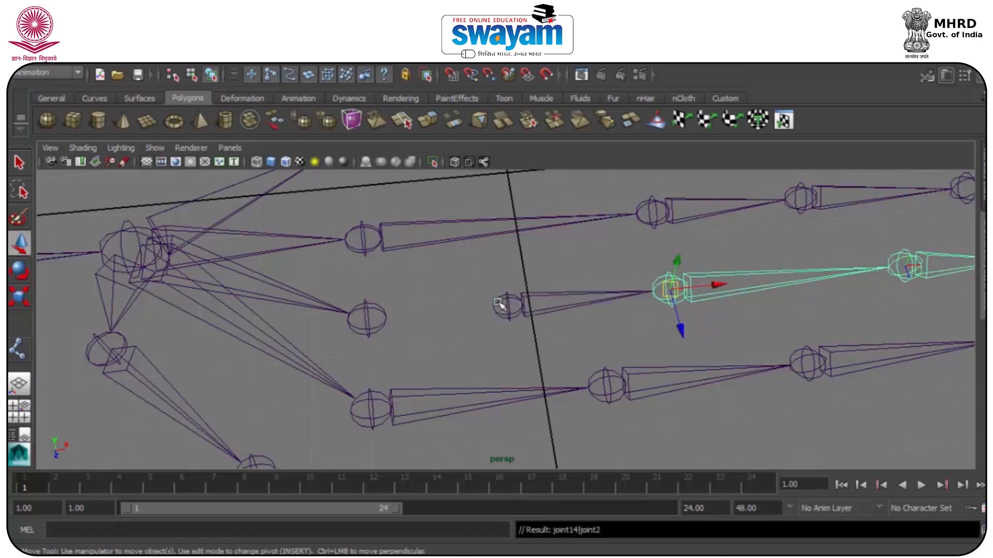
Parent the new joint, with its attached section, to the finger's root joint
left_click(499, 304)
left_click(490, 289)
left_click(505, 305)
left_click(360, 310, "shift")
key("p")
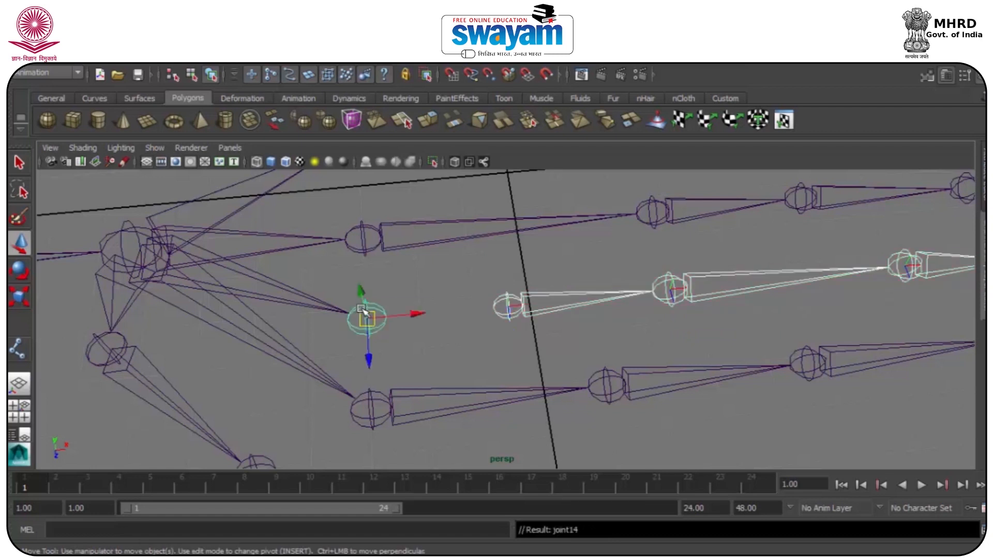
Undo both parenting operations so the new joint is separate from the root joint and the outer finger section
scroll(449, 312, "down", 3)
left_click_drag(531, 315, 443, 304, "alt")
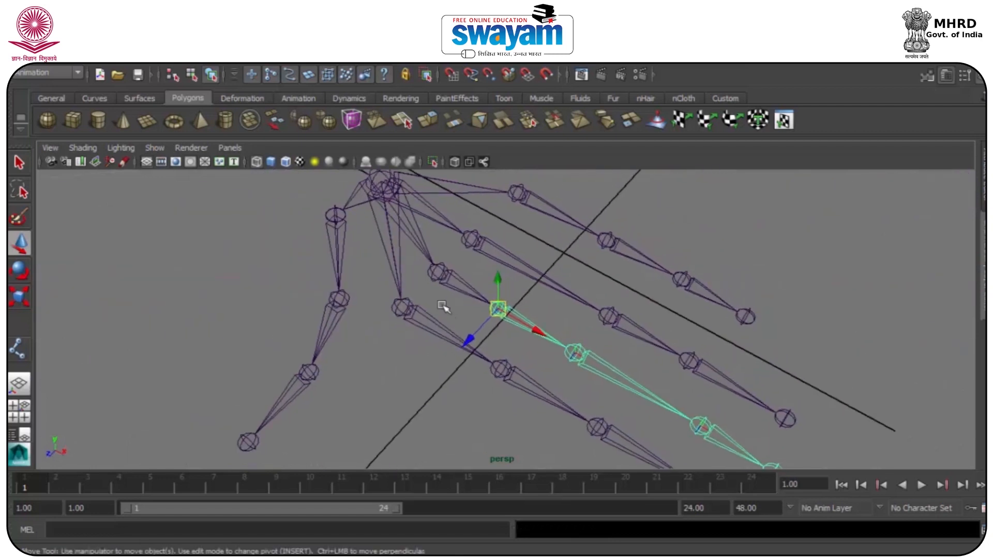
left_click(492, 308)
left_click(508, 313)
key("ctrl+z")
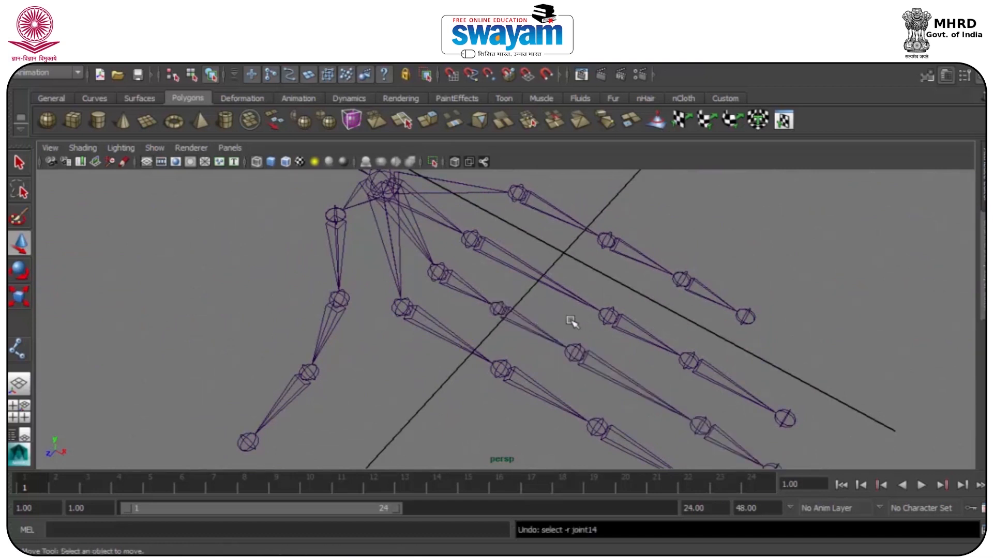
left_click(498, 310)
key("ctrl+z")
key("ctrl+z")
key("ctrl+z")
key("ctrl+z")
key("ctrl+z")
key("ctrl+z")
key("ctrl+z")
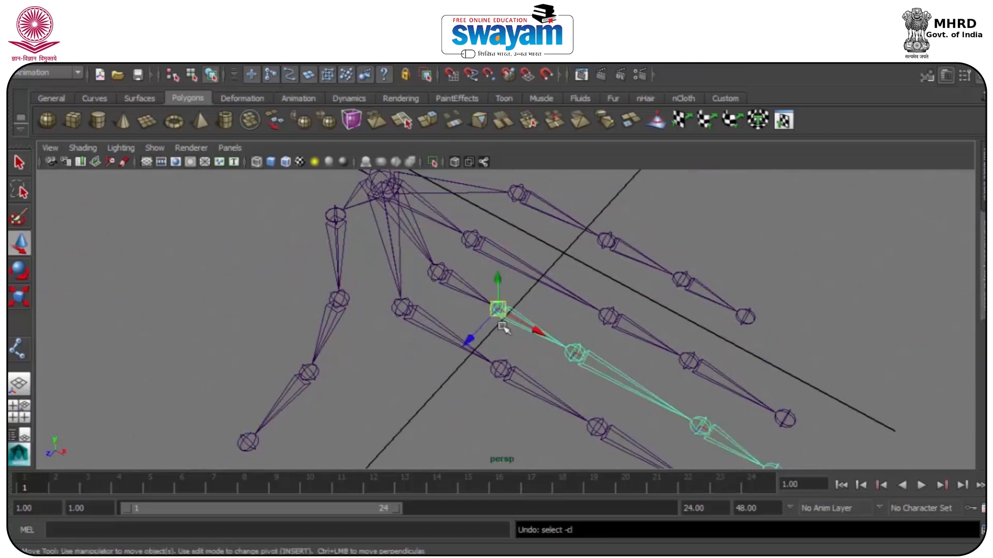
key("ctrl+z")
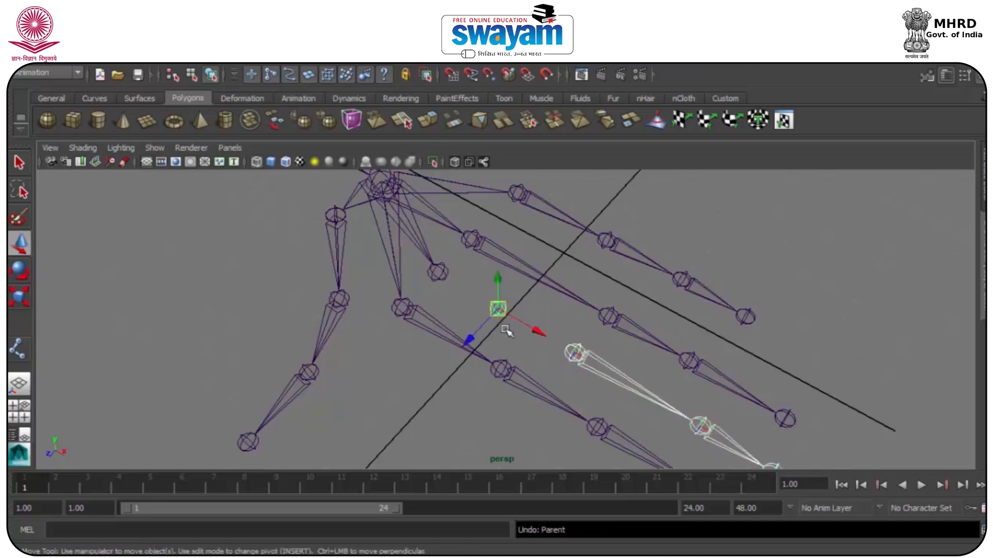
Undo the deletion that also removed the outer finger section, and remove only the newly added joint
key("Delete")
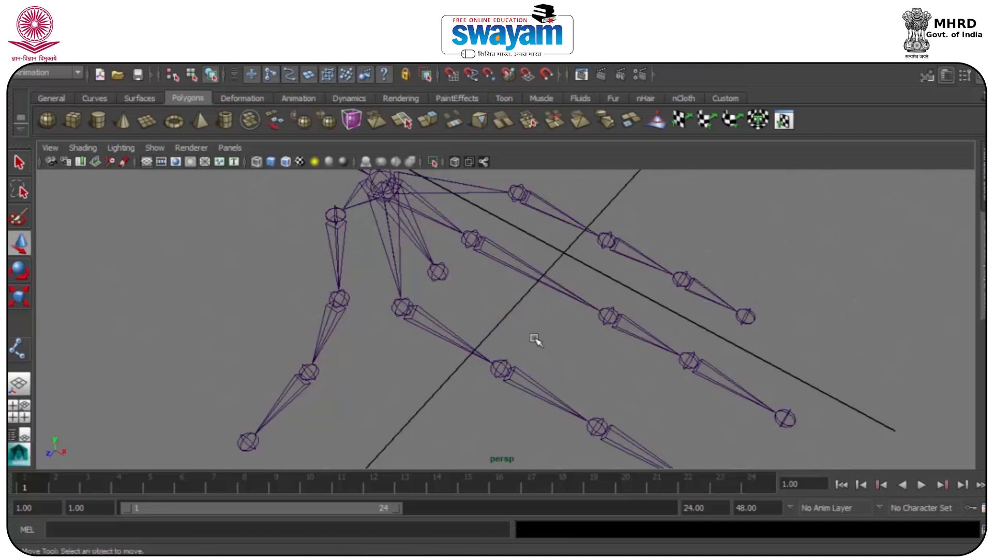
key("ctrl+z")
key("ctrl+z")
key("ctrl+z")
key("ctrl+z")
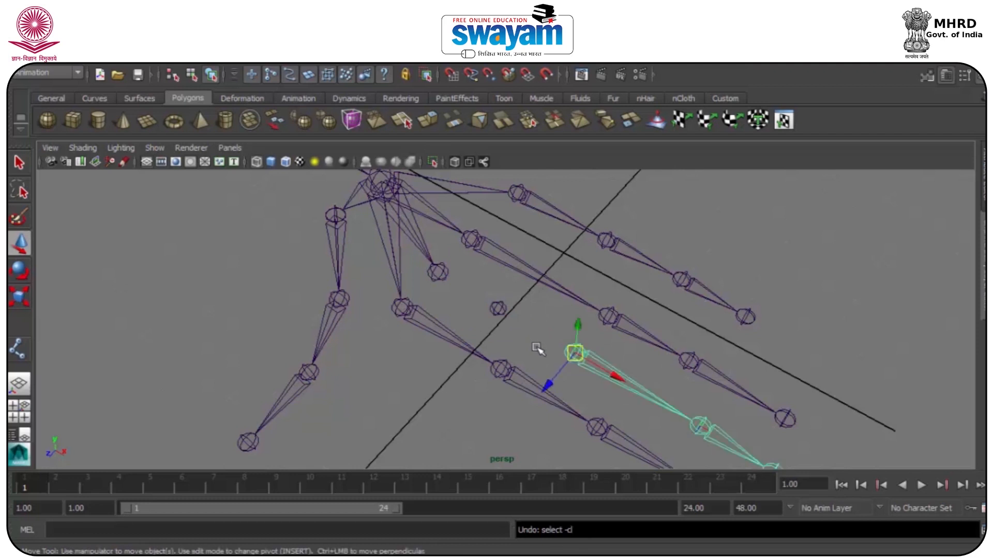
key("ctrl+z")
key("ctrl+z")
key("Delete")
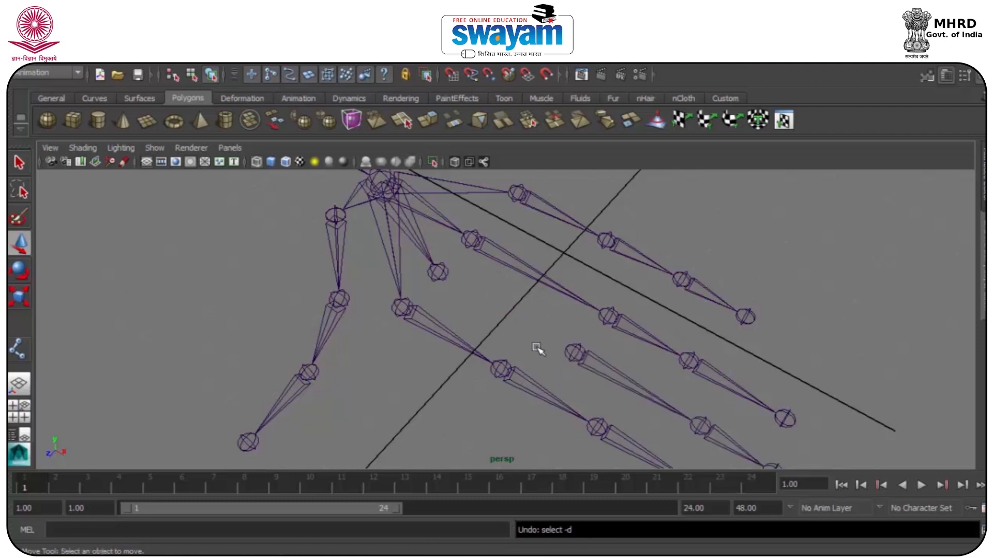
Unparent the third joint of the detached finger section and delete the isolated second joint
left_click(699, 428)
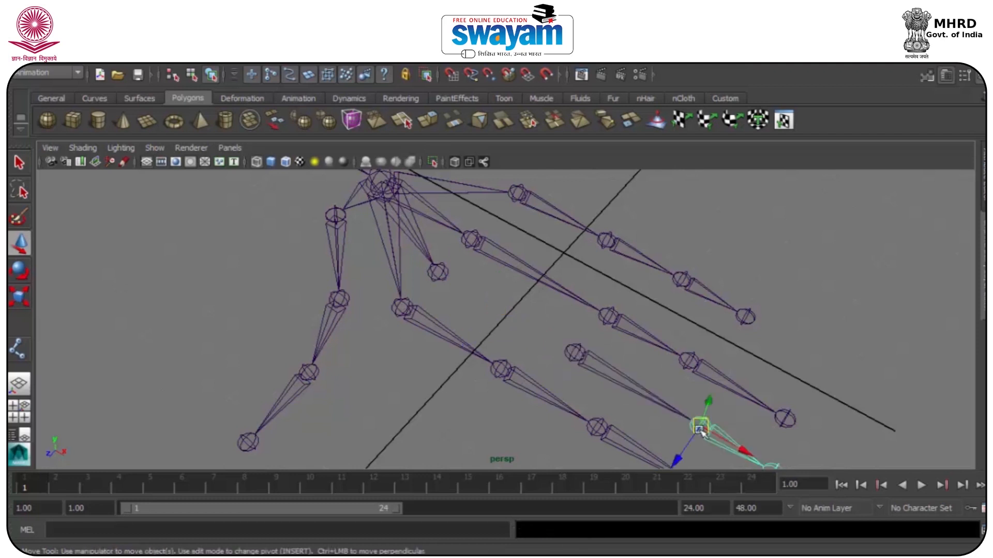
key("shift+p")
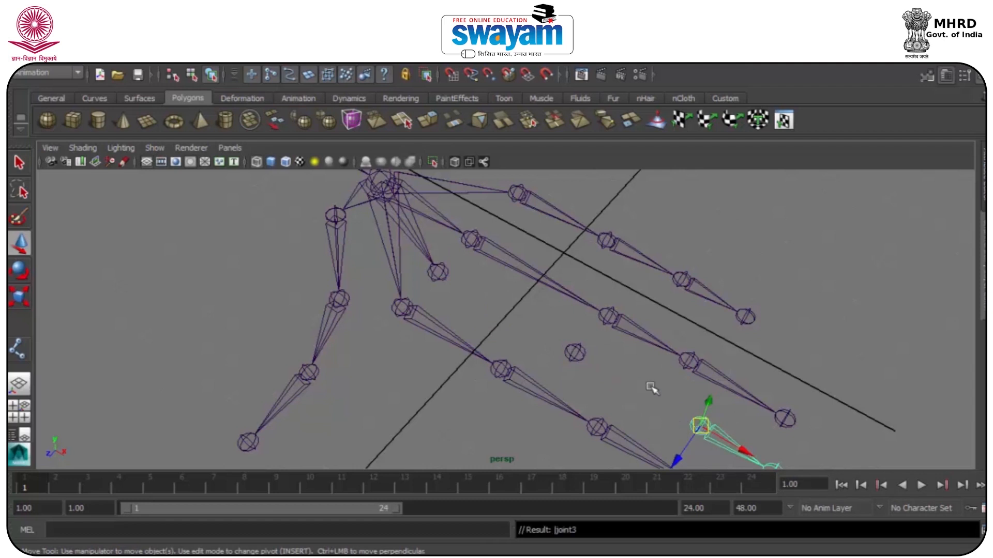
left_click(596, 380)
left_click(578, 353)
left_click(583, 351)
Parent the detached last bone directly to the root joint of the second finger chain from the thumb
left_click(700, 425)
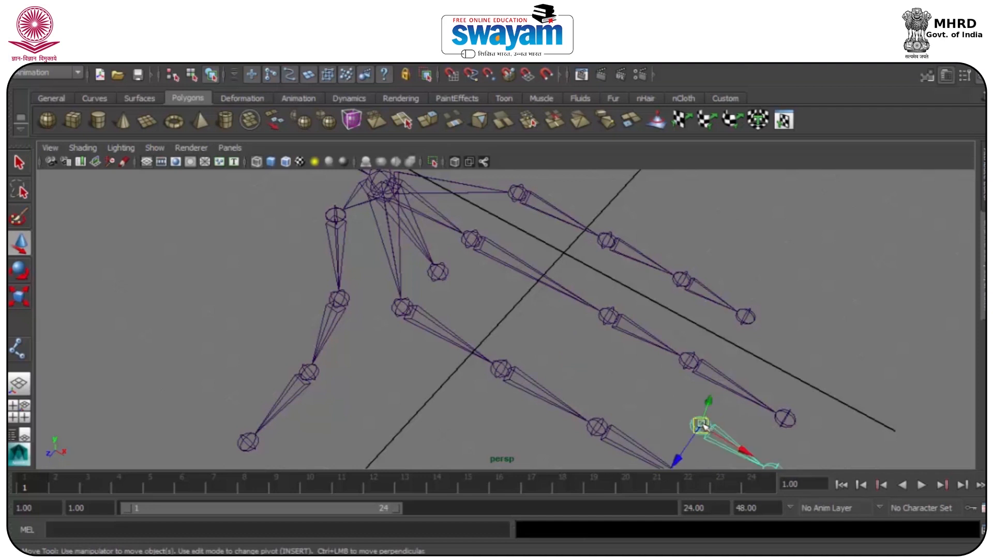
left_click(443, 270, "shift")
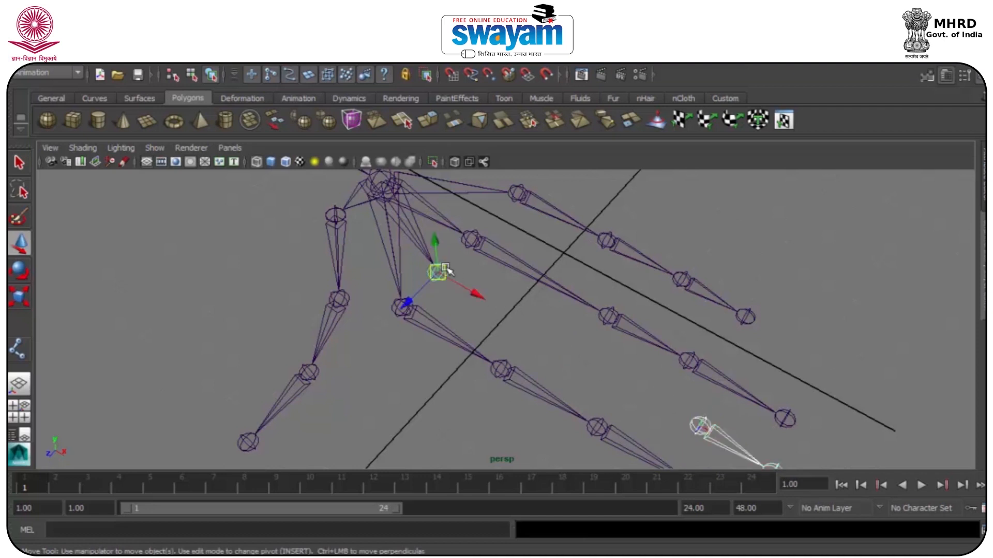
key("p")
left_click_drag(459, 275, 601, 331, "alt")
scroll(559, 317, "up", 6)
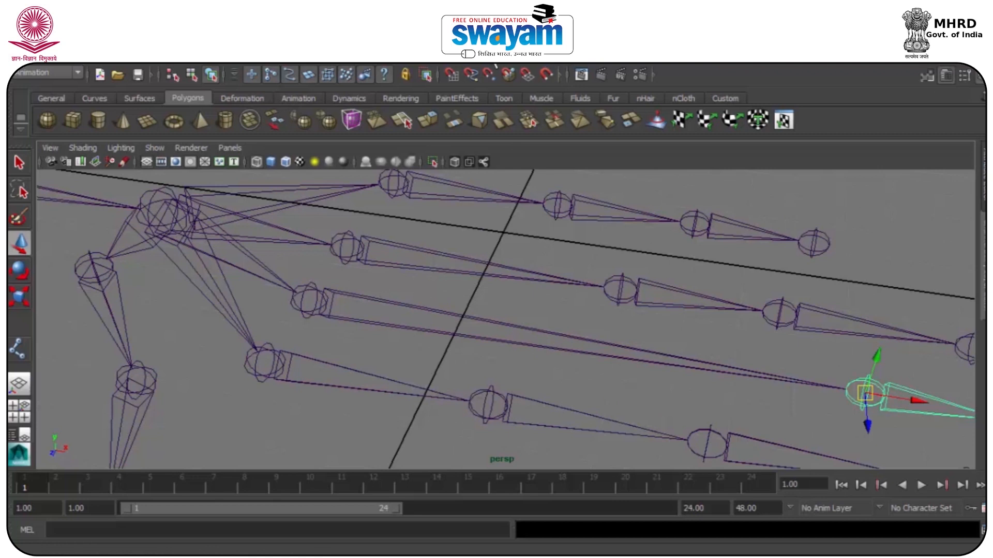
Insert a joint with the Insert Joint Tool about midway along the long bone starting at that finger's root joint
left_click(494, 66)
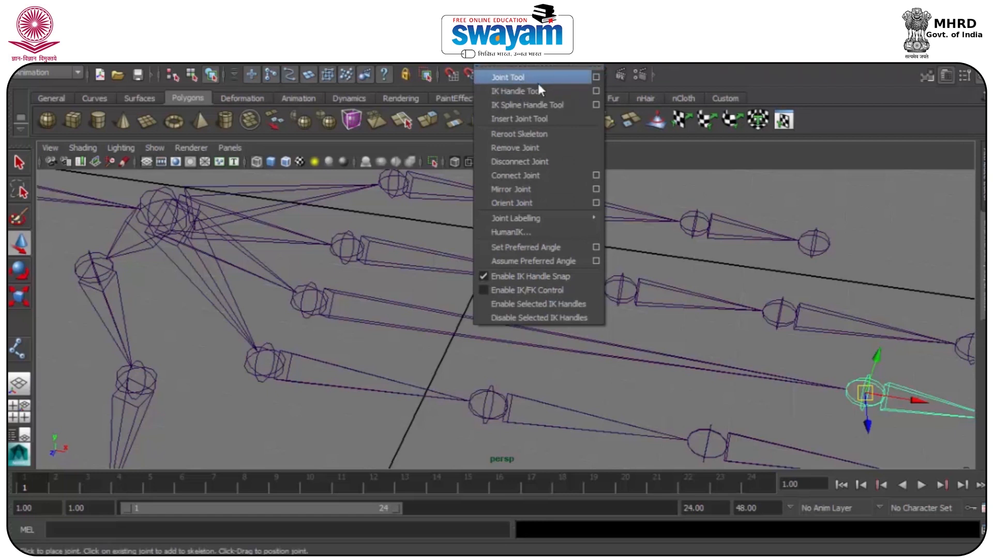
left_click(579, 377)
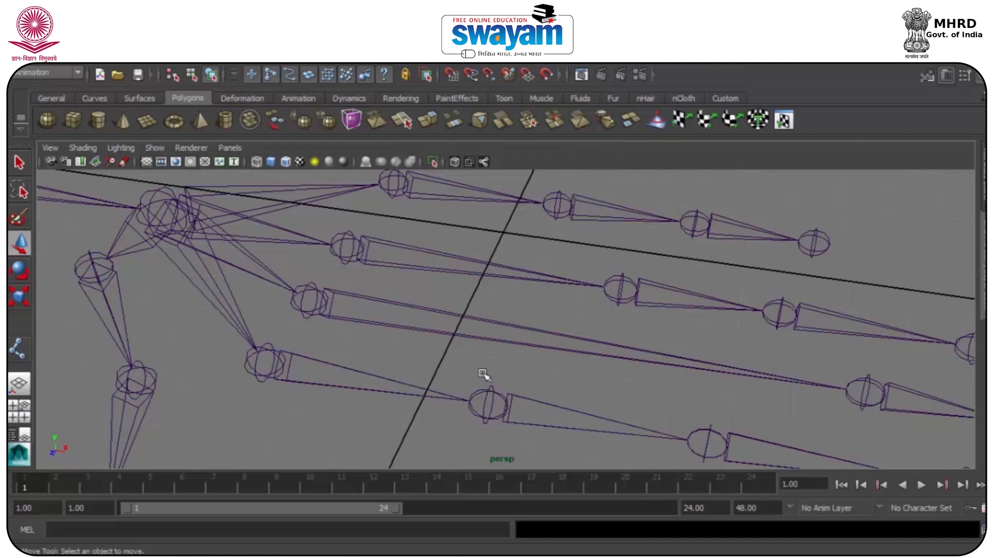
left_click(314, 309)
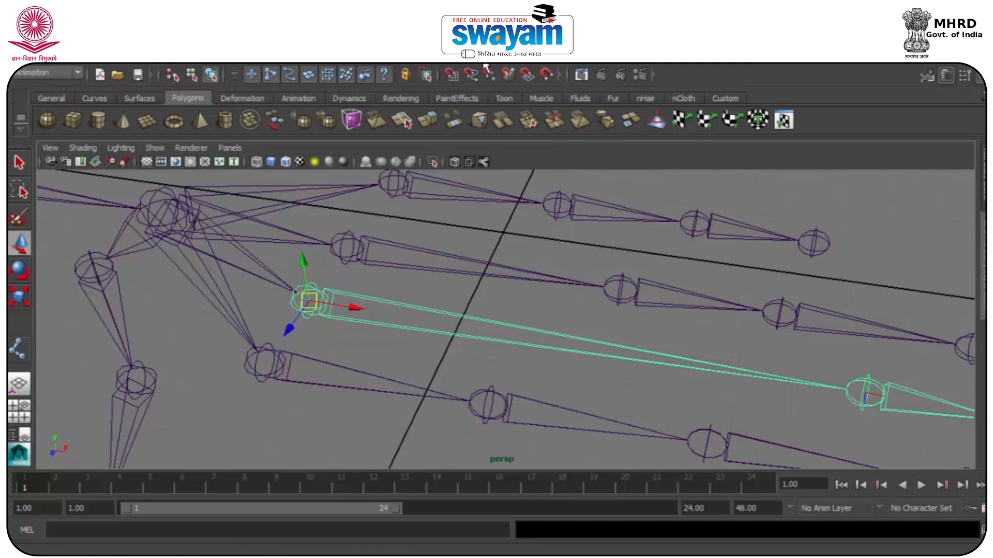
left_click(486, 64)
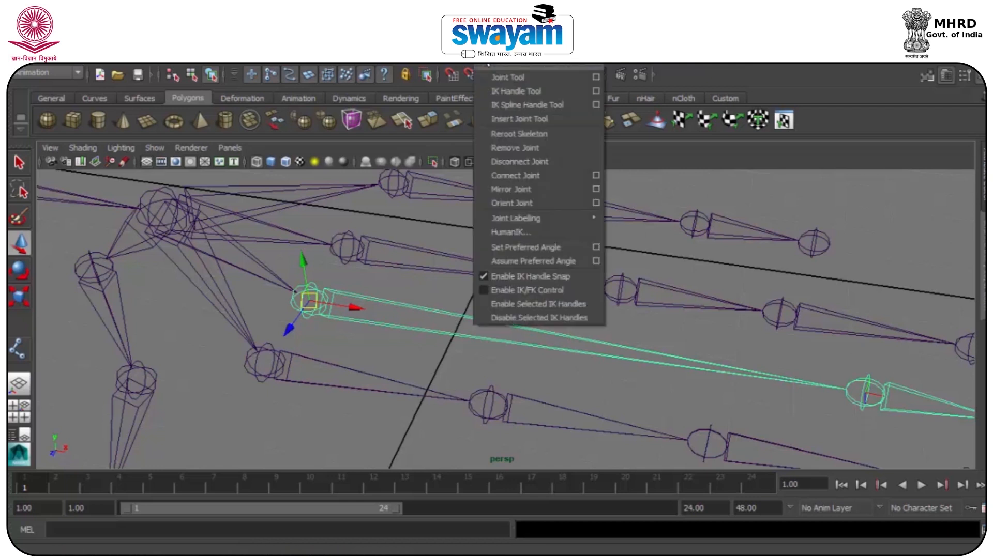
left_click(526, 120)
left_click_drag(306, 294, 606, 332)
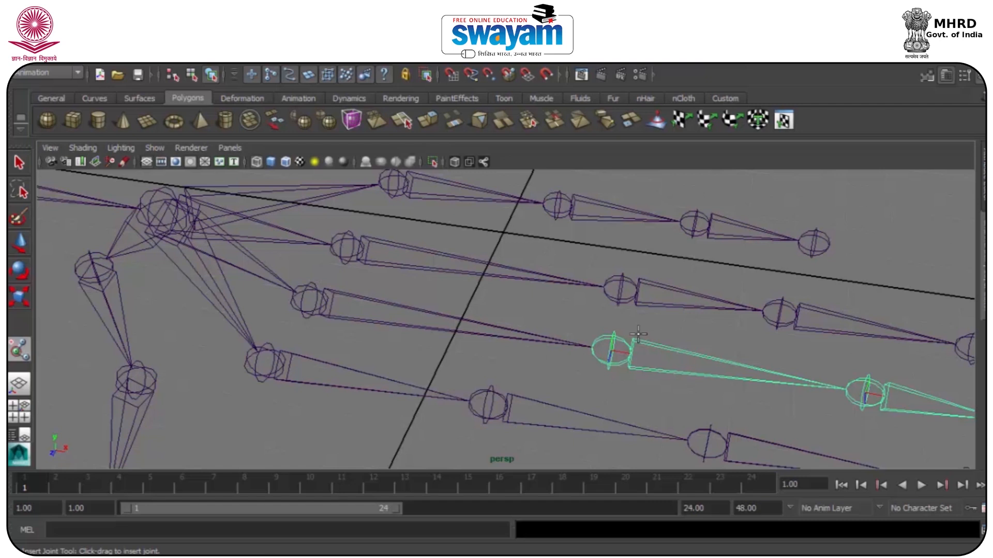
Move the wrist joint with the whole hand along X away from the arm's root joint to lengthen the forearm bone
key("w")
scroll(567, 358, "down", 2)
left_click_drag(496, 395, 527, 302, "alt")
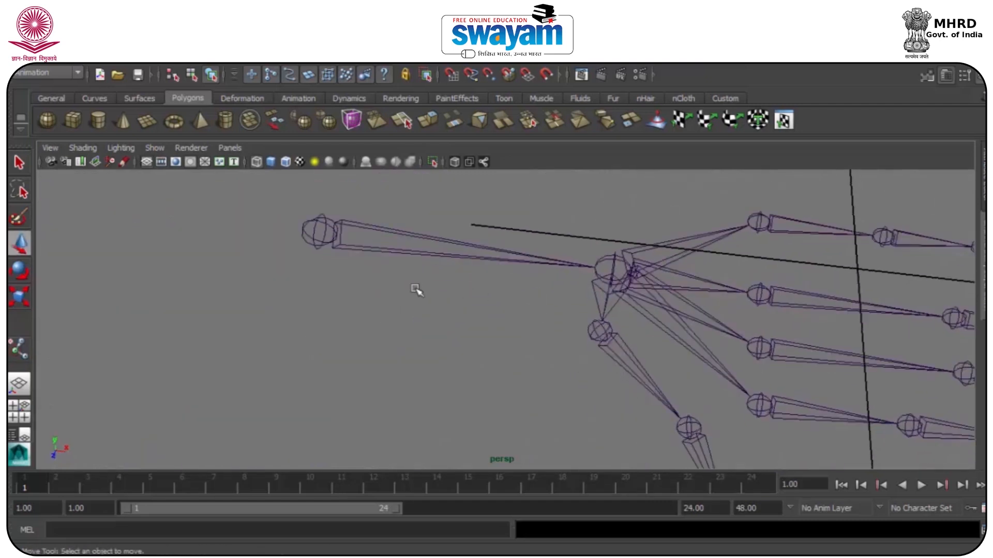
left_click(328, 228)
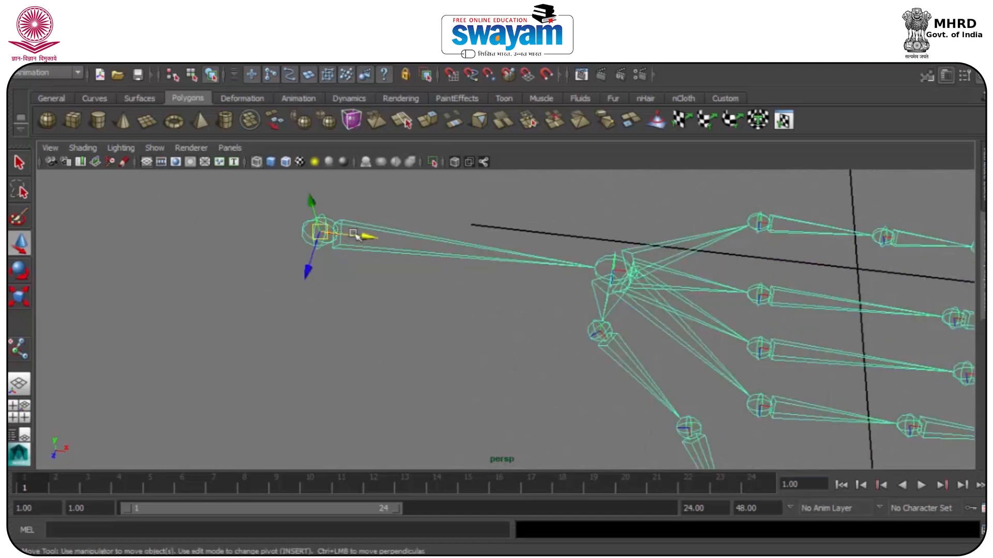
left_click(610, 268)
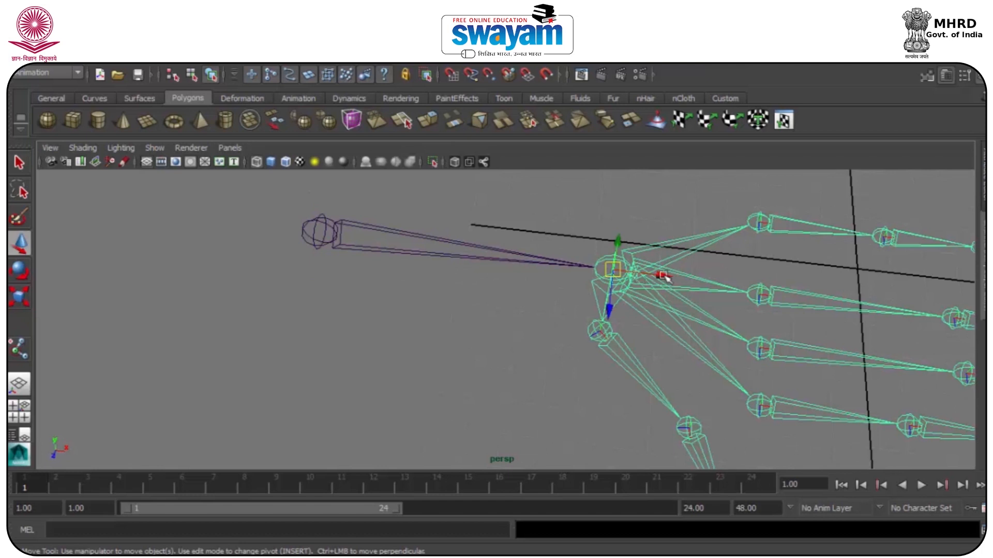
left_click_drag(666, 276, 765, 285)
left_click(560, 237)
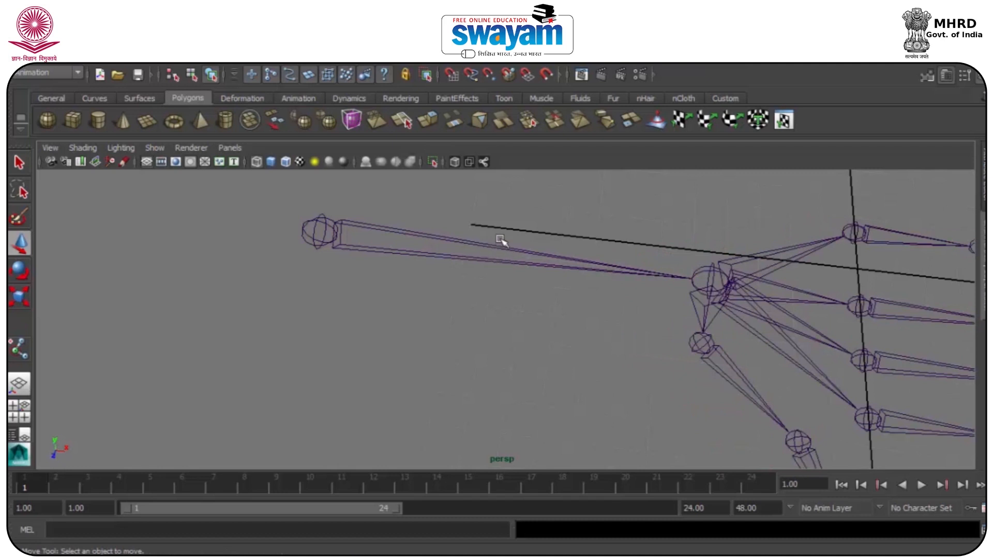
Insert a joint with the Insert Joint Tool into the forearm bone, about 60 percent of the way from the arm's root joint to the wrist
left_click(322, 225)
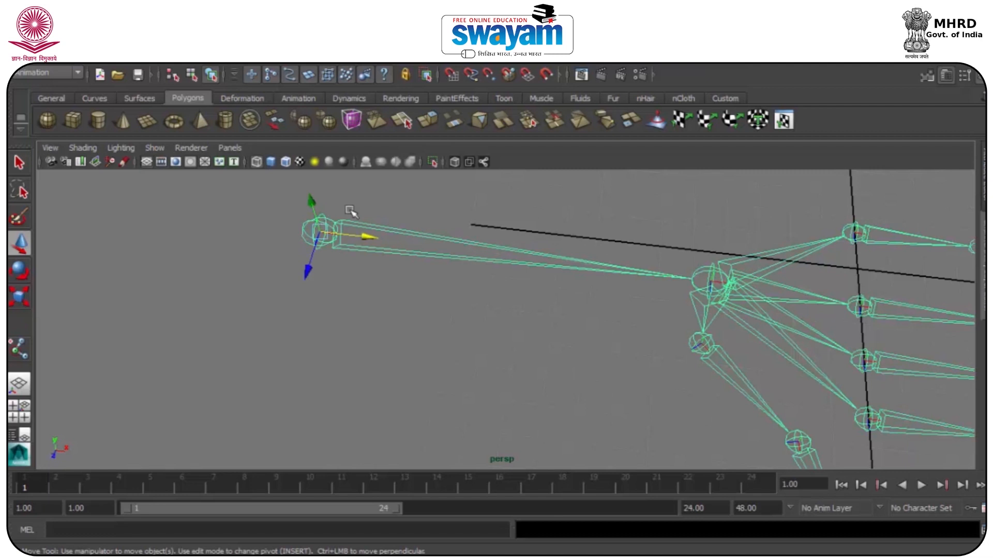
left_click(503, 66)
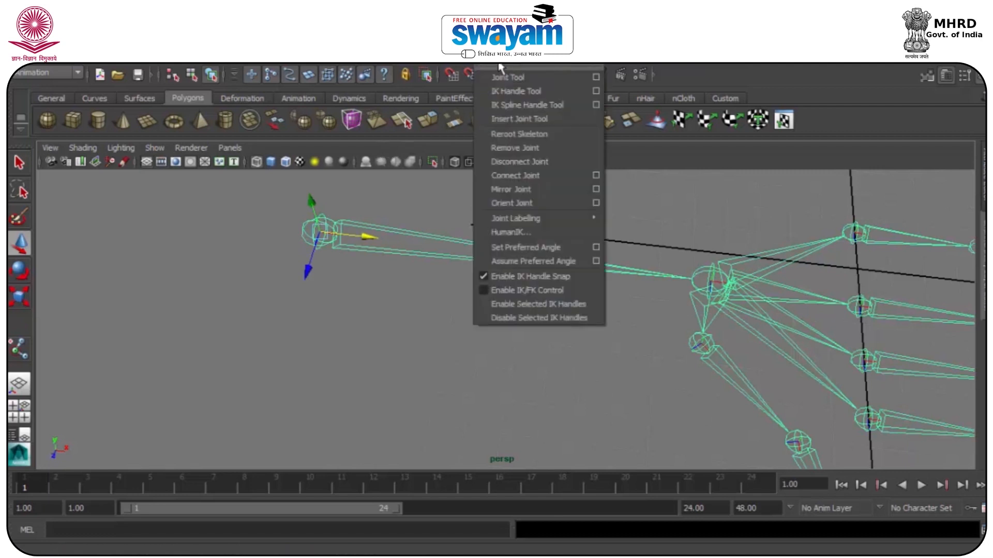
left_click(512, 120)
left_click_drag(307, 224, 552, 225)
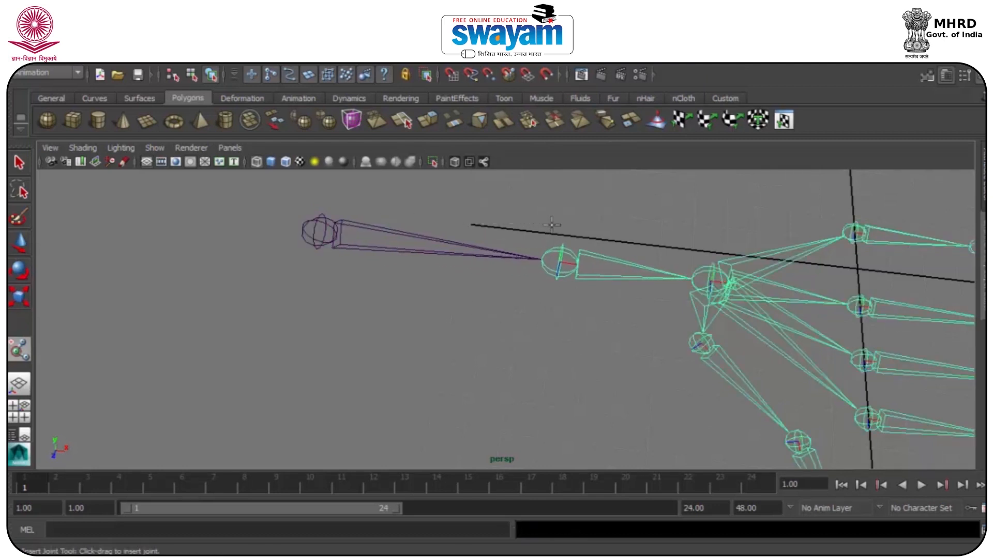
key("w")
left_click(618, 204)
scroll(619, 208, "down", 5)
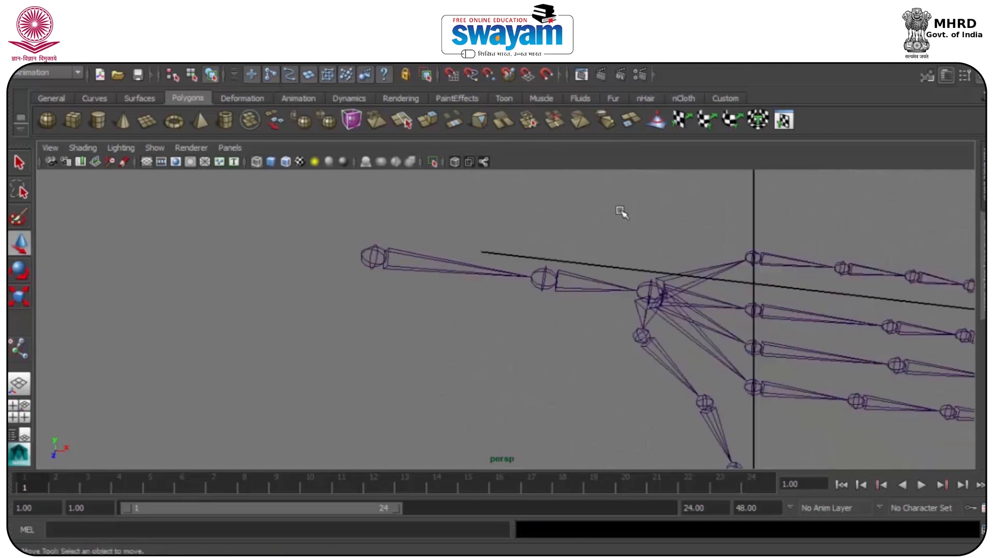
left_click_drag(619, 234, 554, 217, "alt")
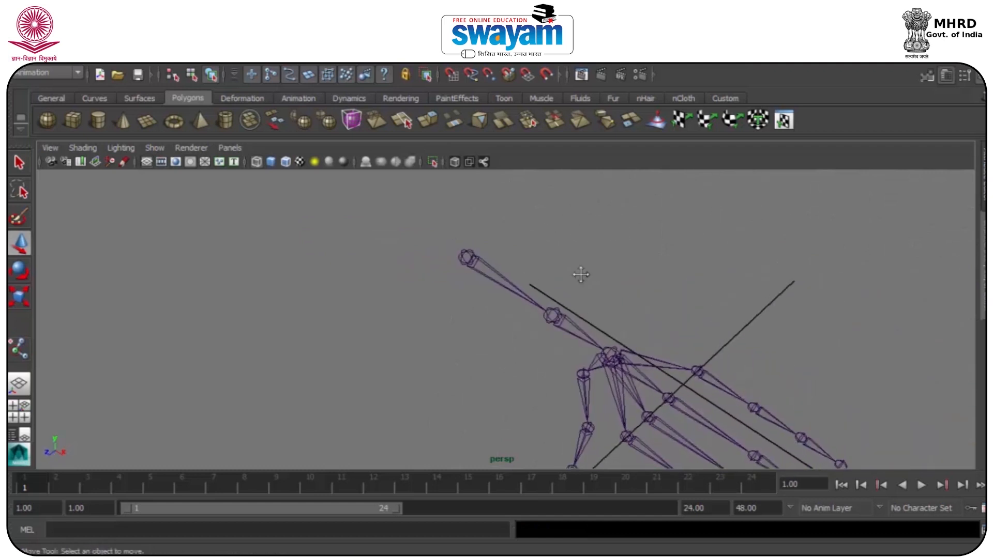
left_click_drag(581, 273, 531, 199, "alt")
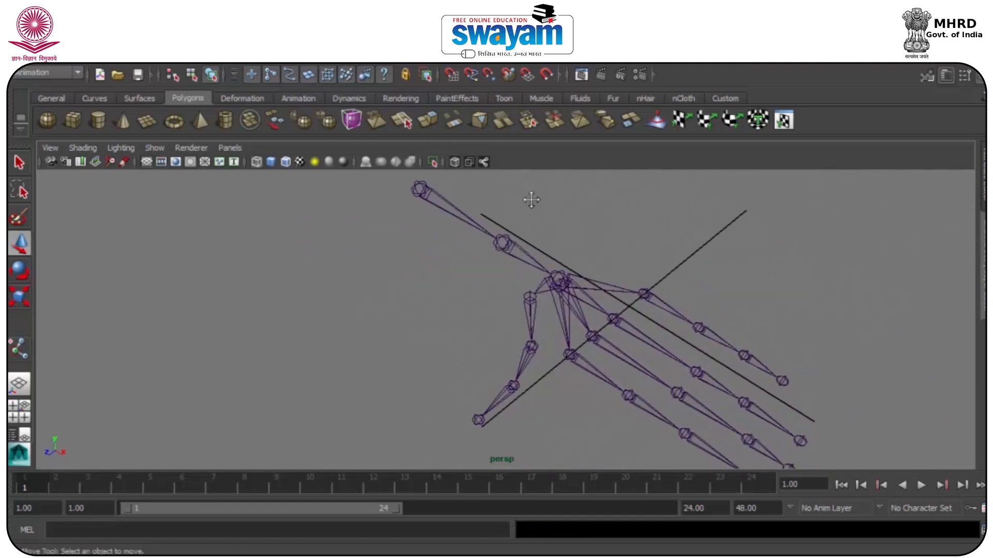